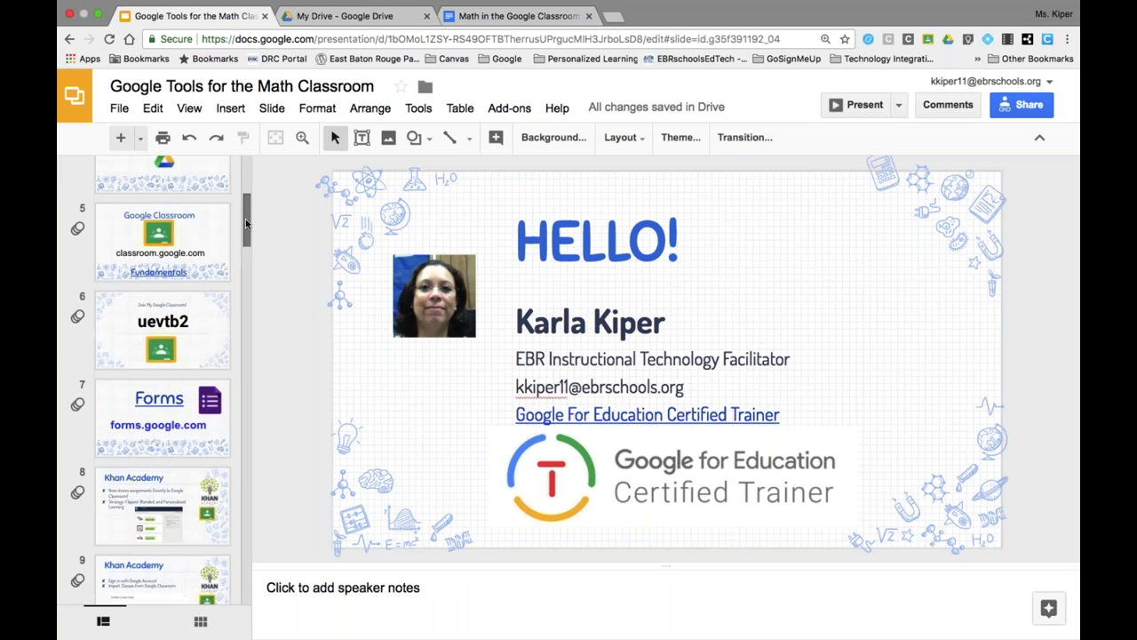
scroll(246, 238, down, 1)
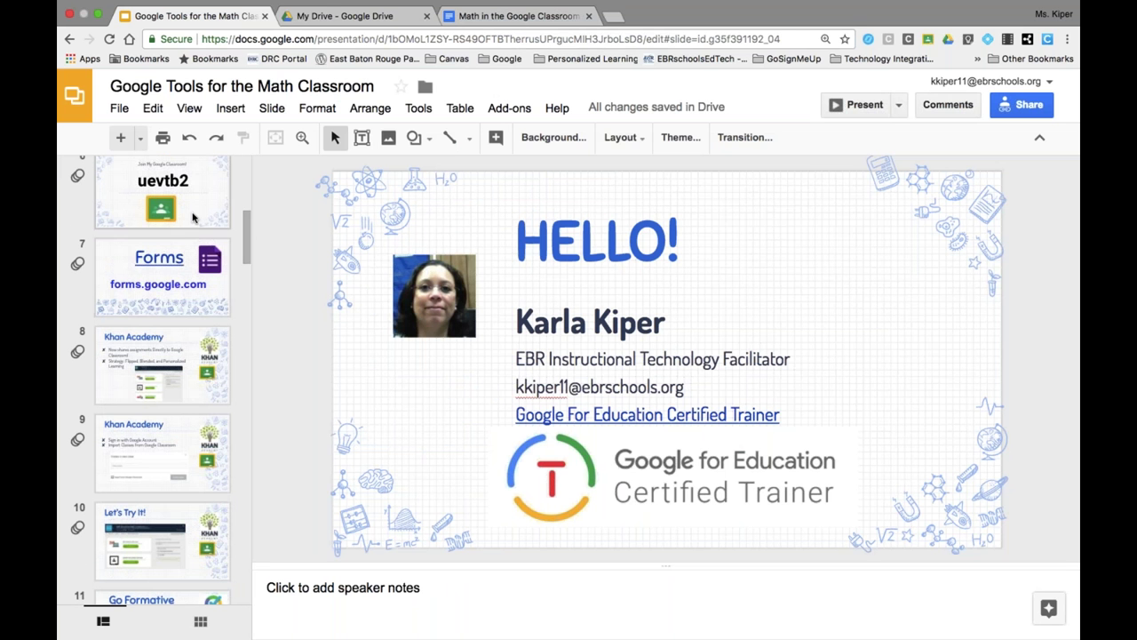
- Select slide 7, 'Forms' with forms.google.com, present it full screen, then return to the editor
click(159, 300)
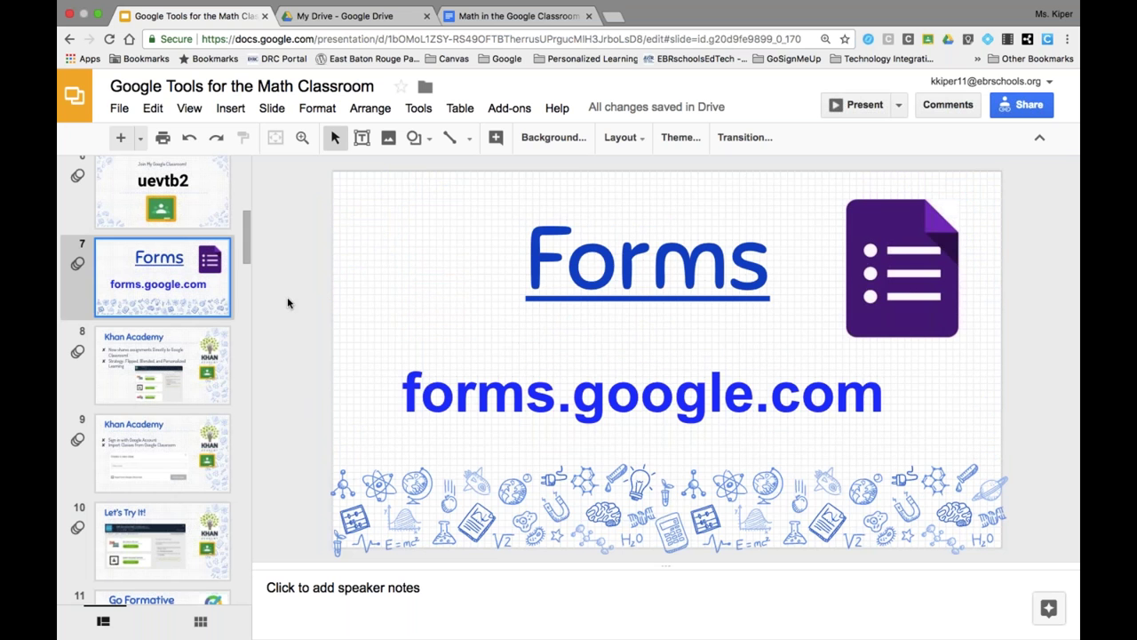
click(865, 105)
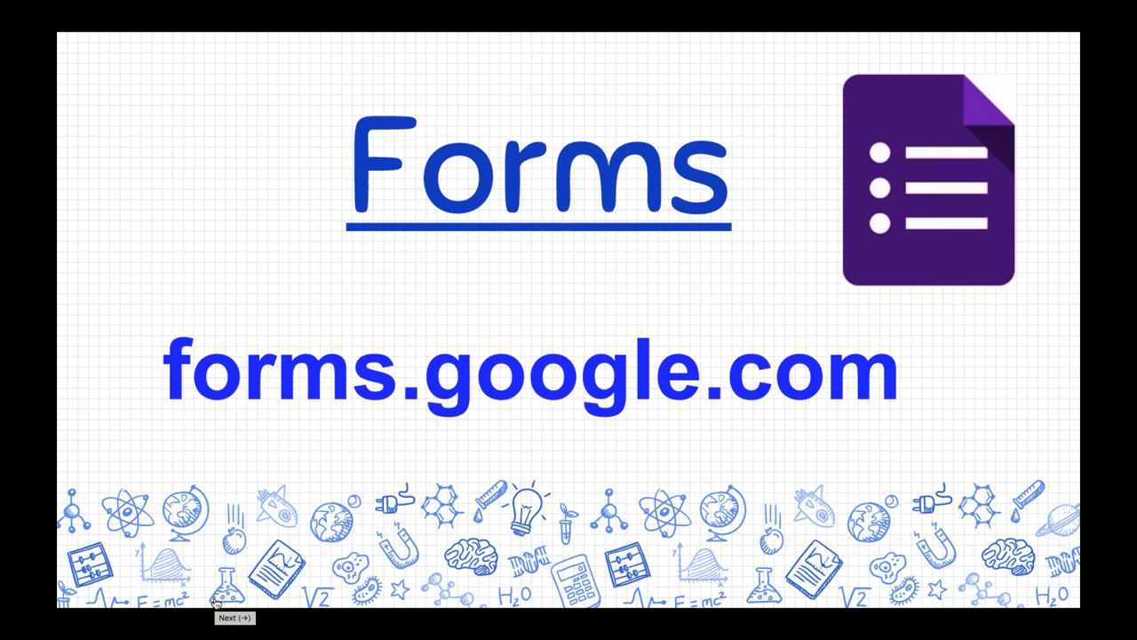
key(Escape)
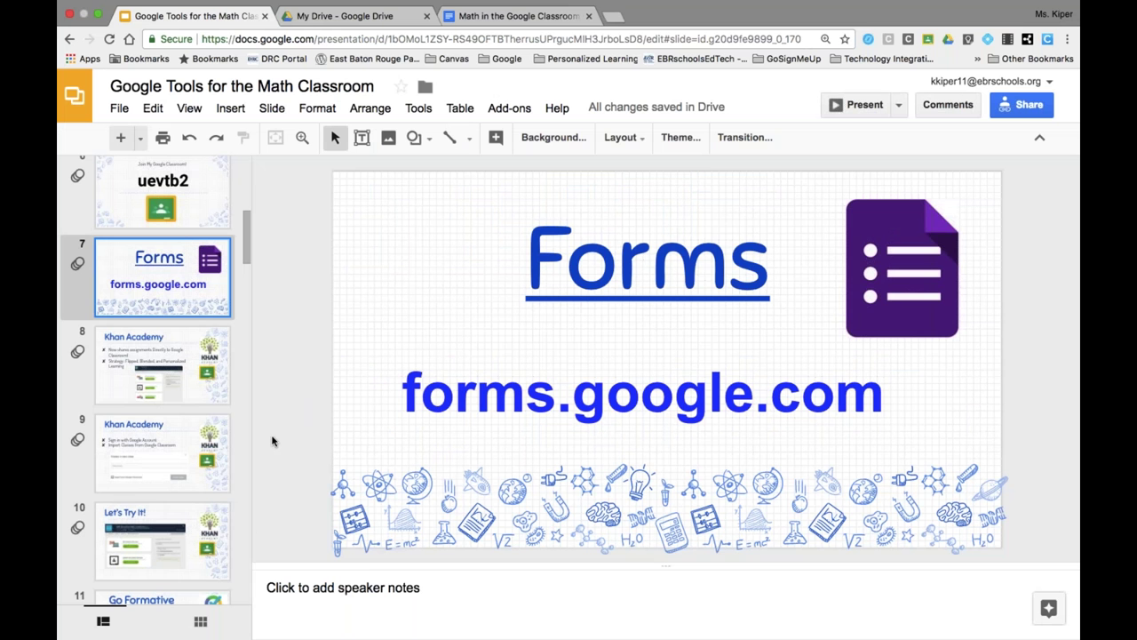
- Open the forms.Google.com link from the table's Google Forms row in a new tab
click(490, 19)
scroll(379, 423, down, 5)
scroll(379, 423, down, 5)
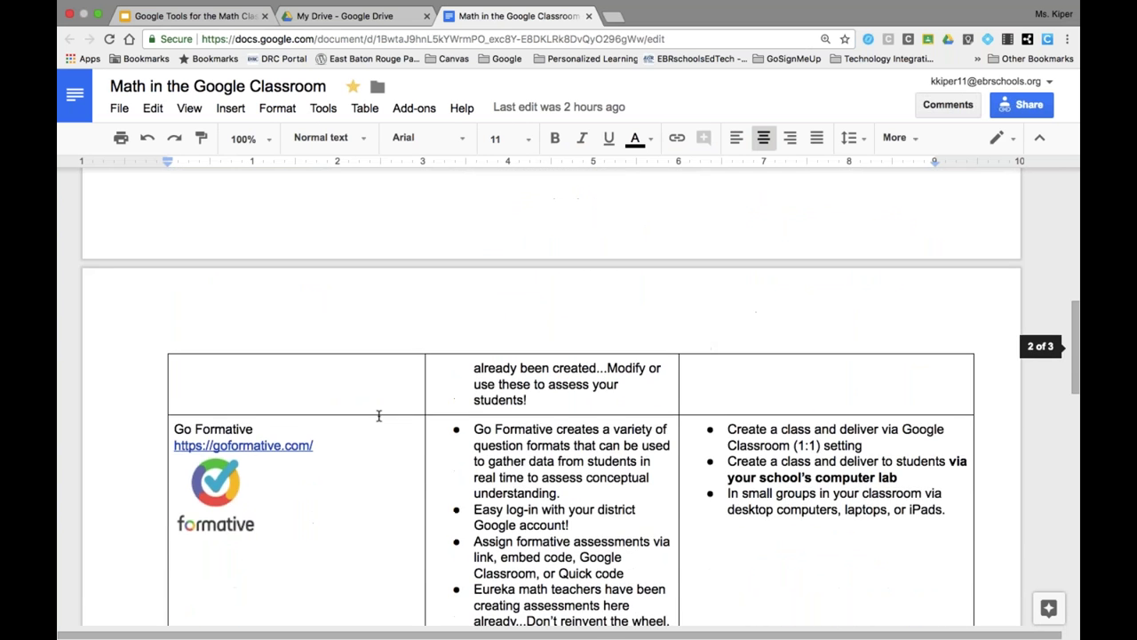
scroll(379, 396, down, 3)
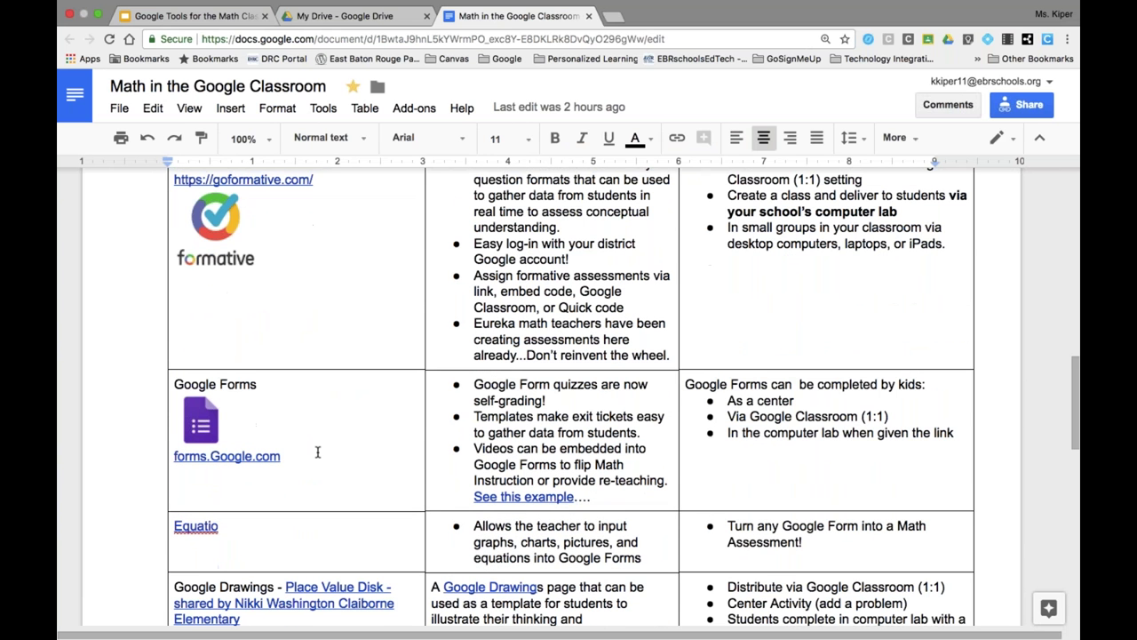
click(504, 499)
click(240, 456)
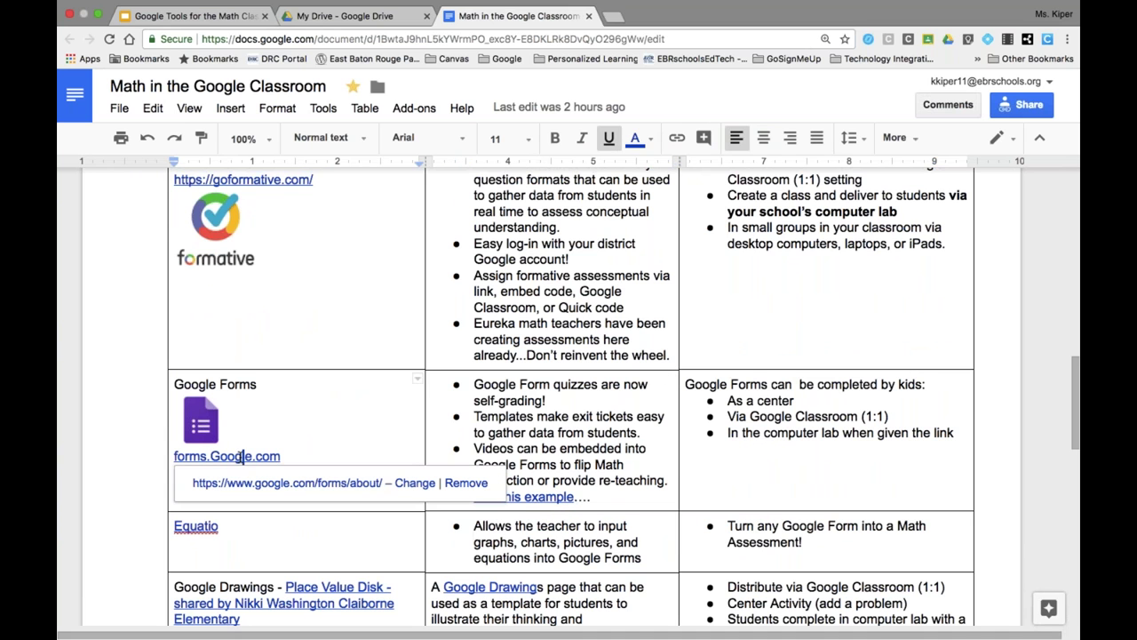
click(242, 482)
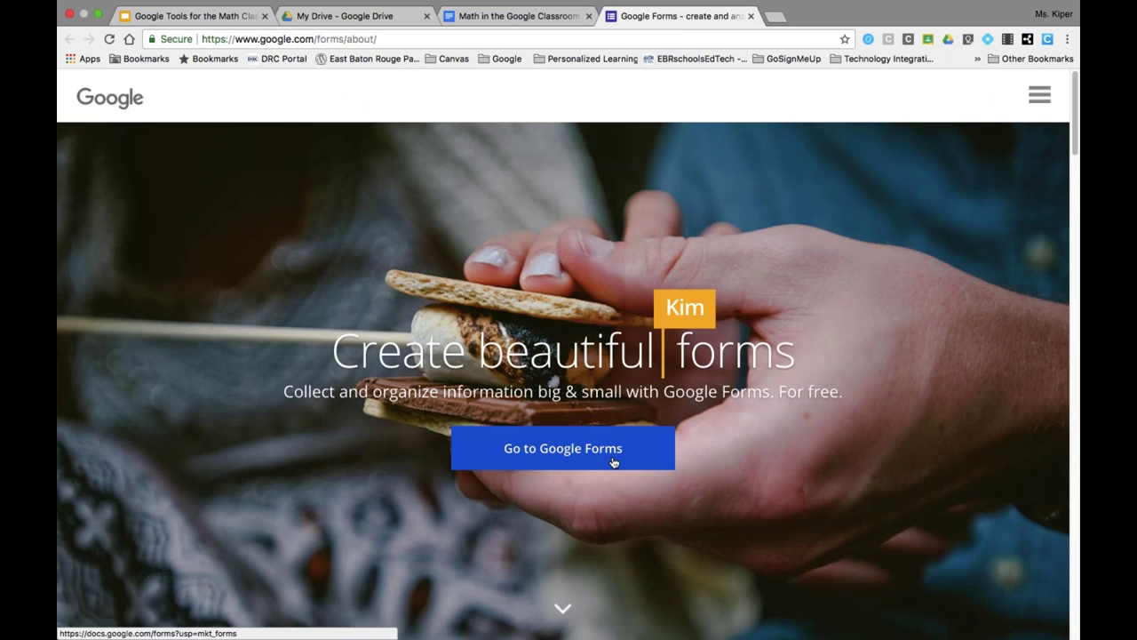
- Enter Google Forms from its overview page and browse the full template gallery
click(613, 460)
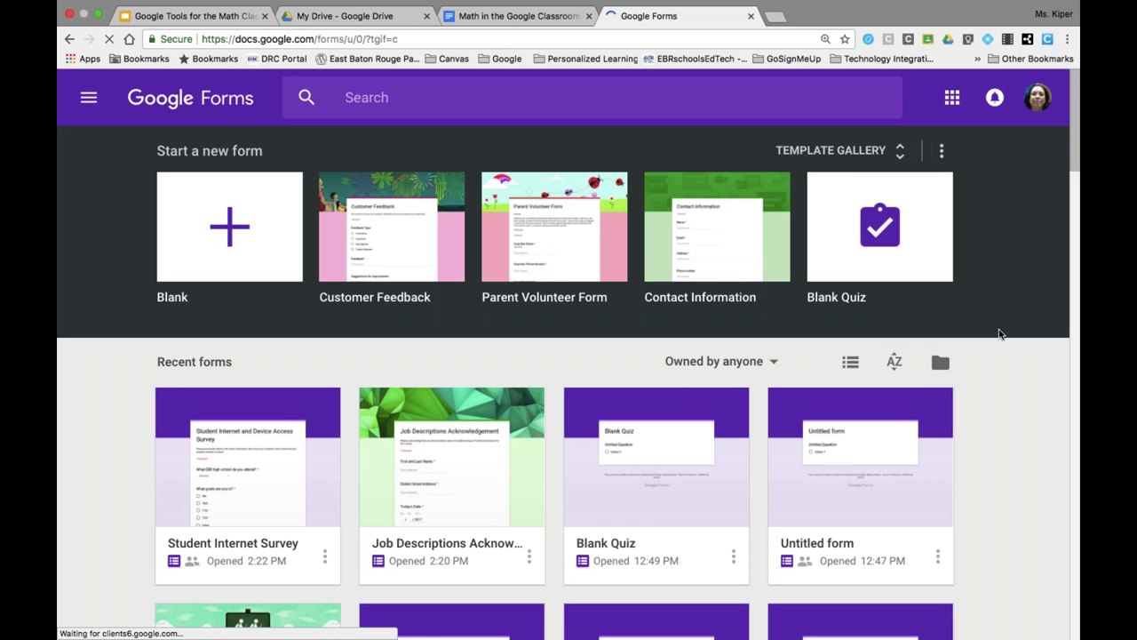
scroll(1077, 145, down, 4)
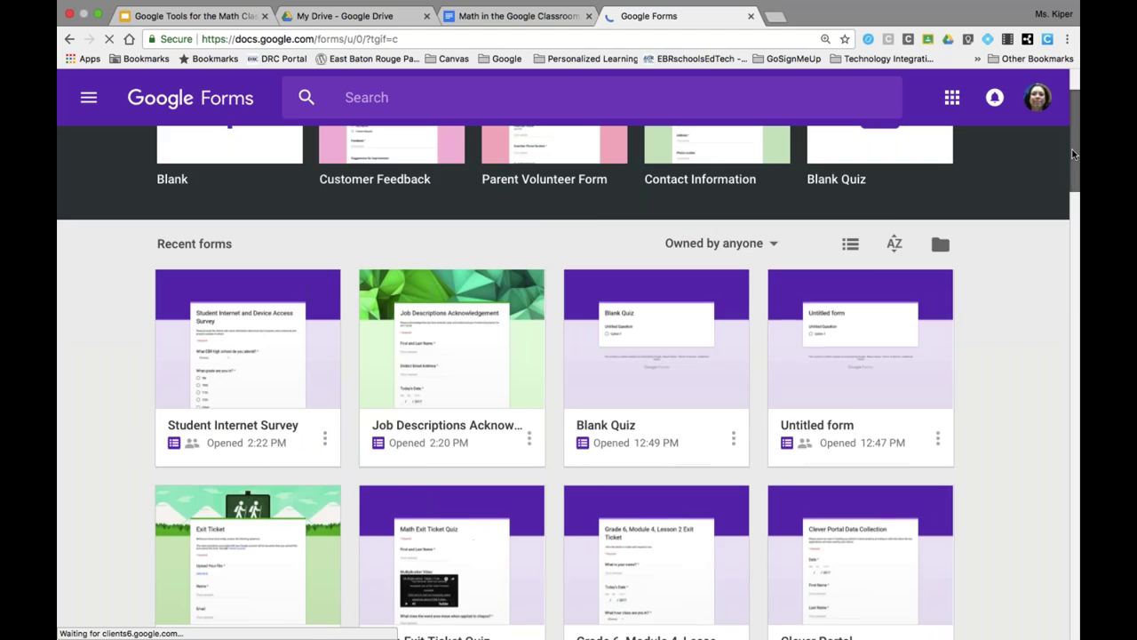
scroll(1077, 133, up, 4)
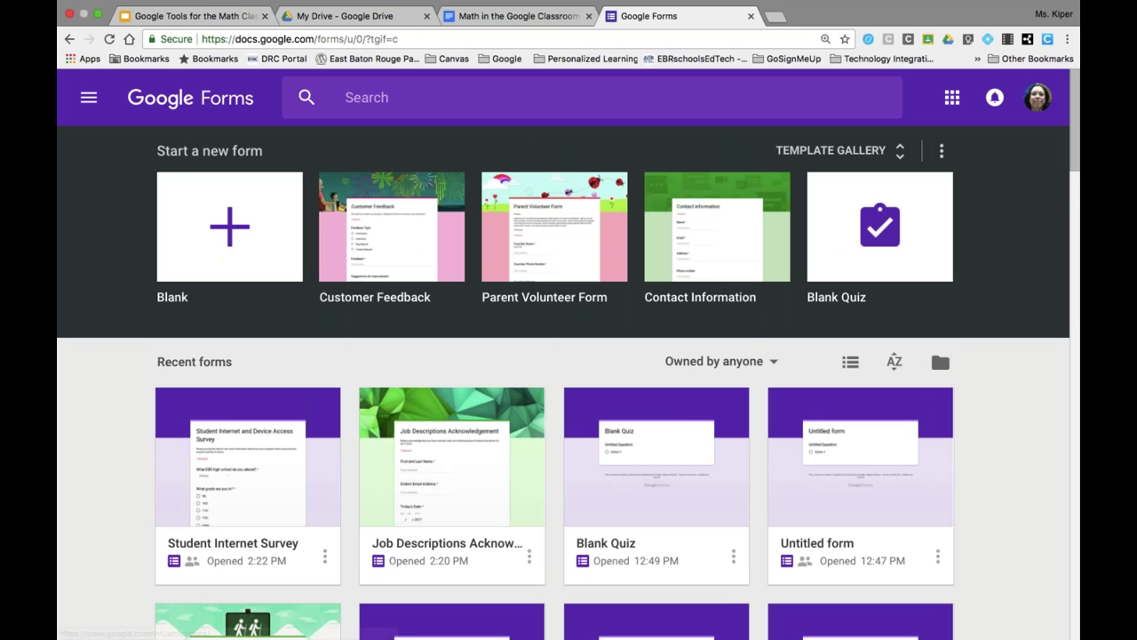
click(840, 153)
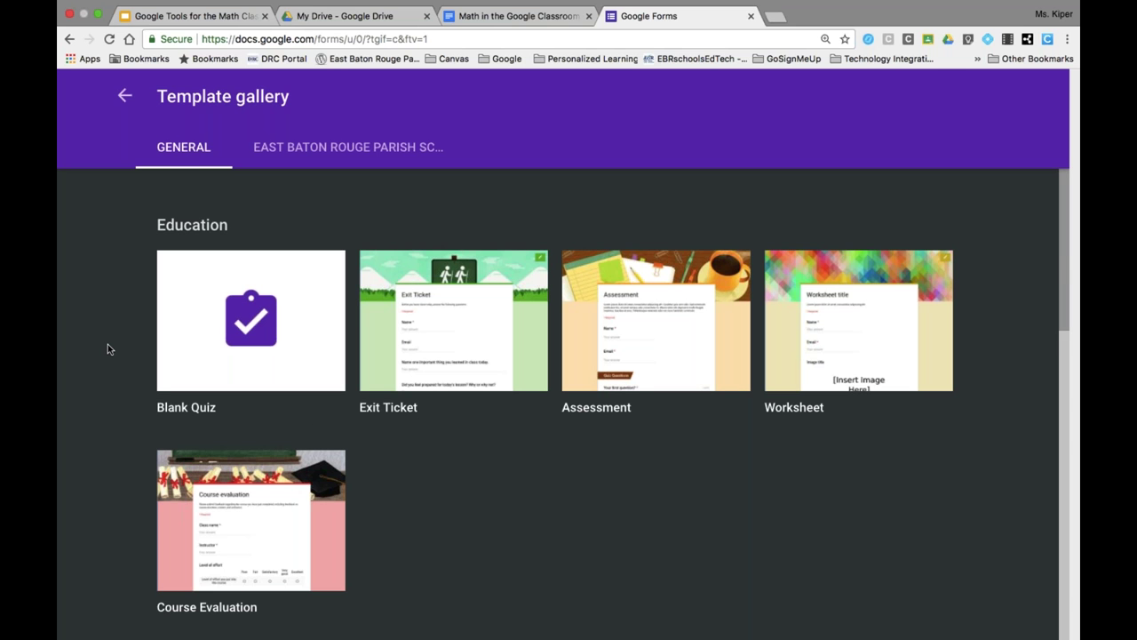
- Create a Blank Quiz, review its question types keeping Multiple choice, and open its Settings
click(244, 325)
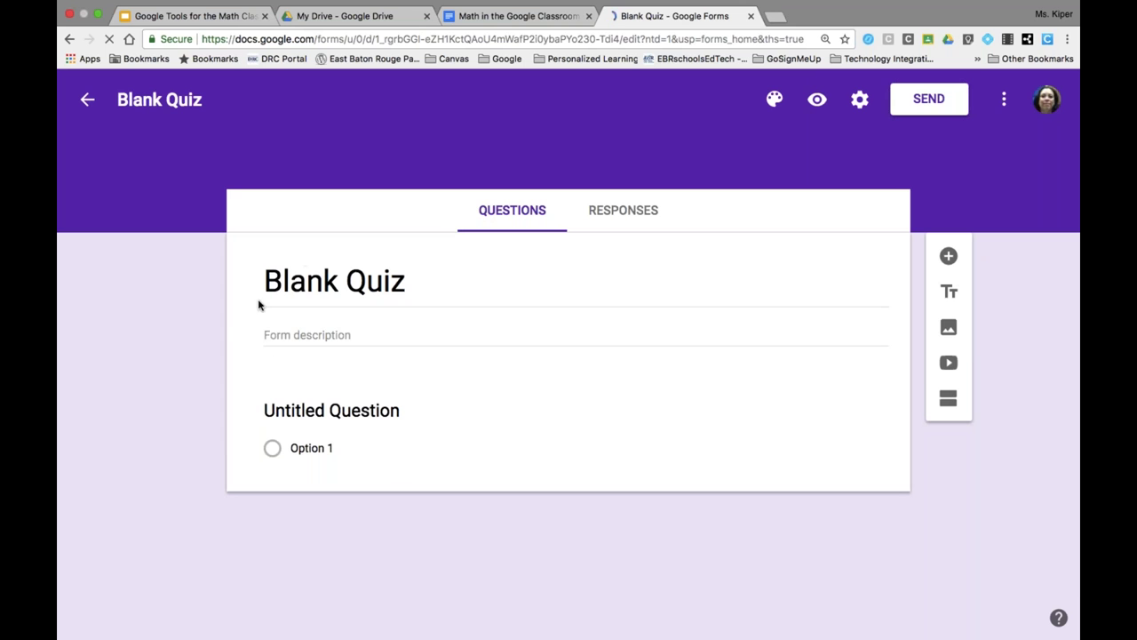
click(270, 421)
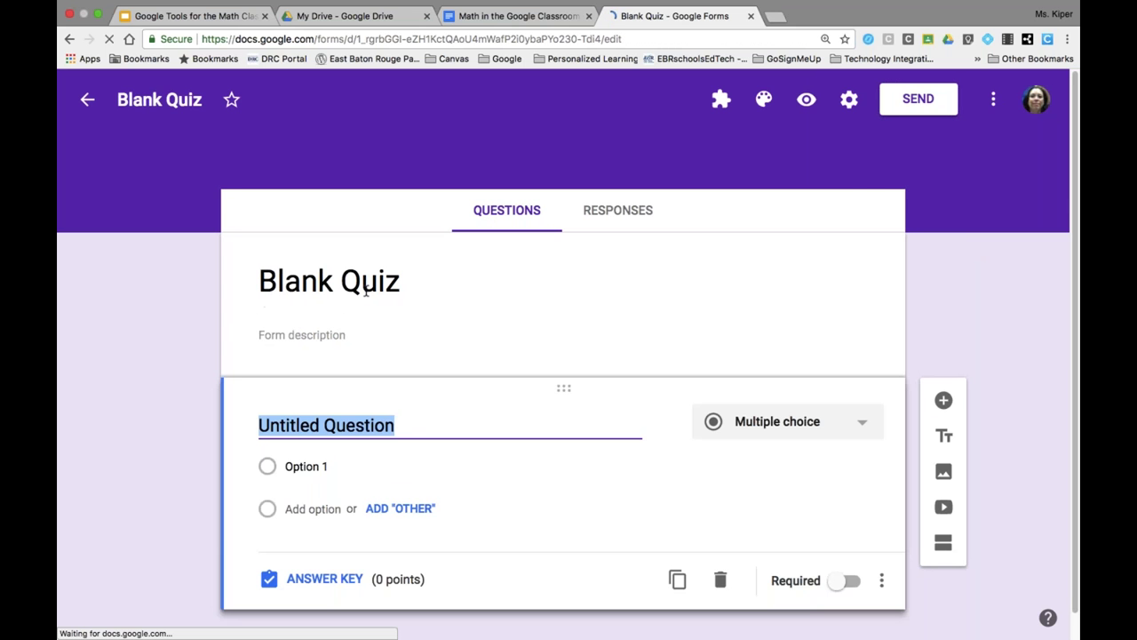
click(397, 291)
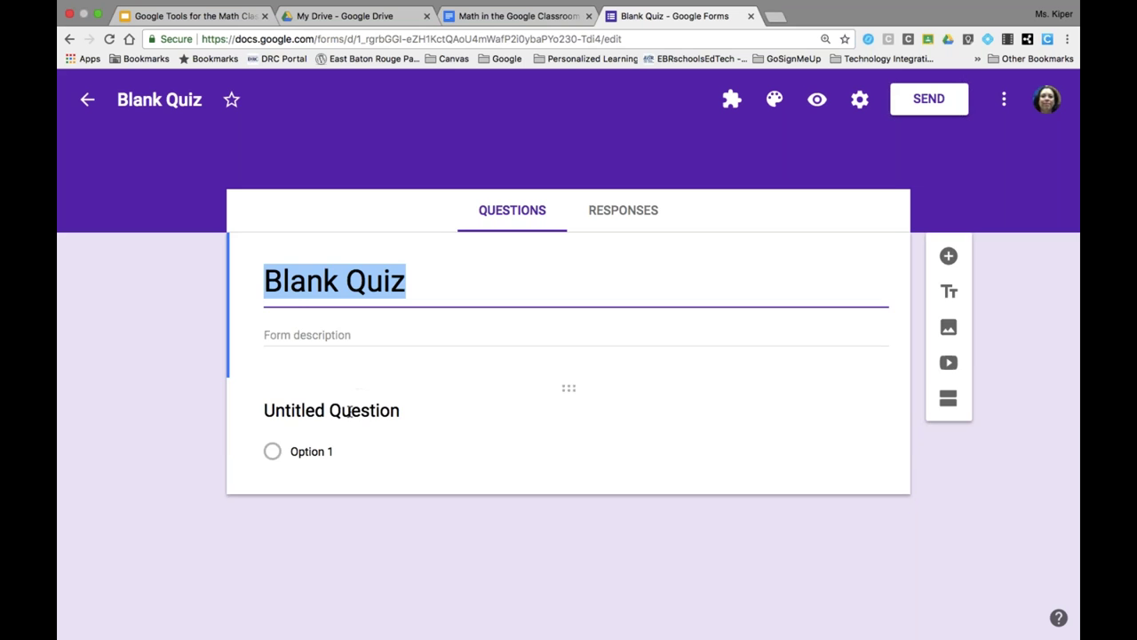
click(568, 386)
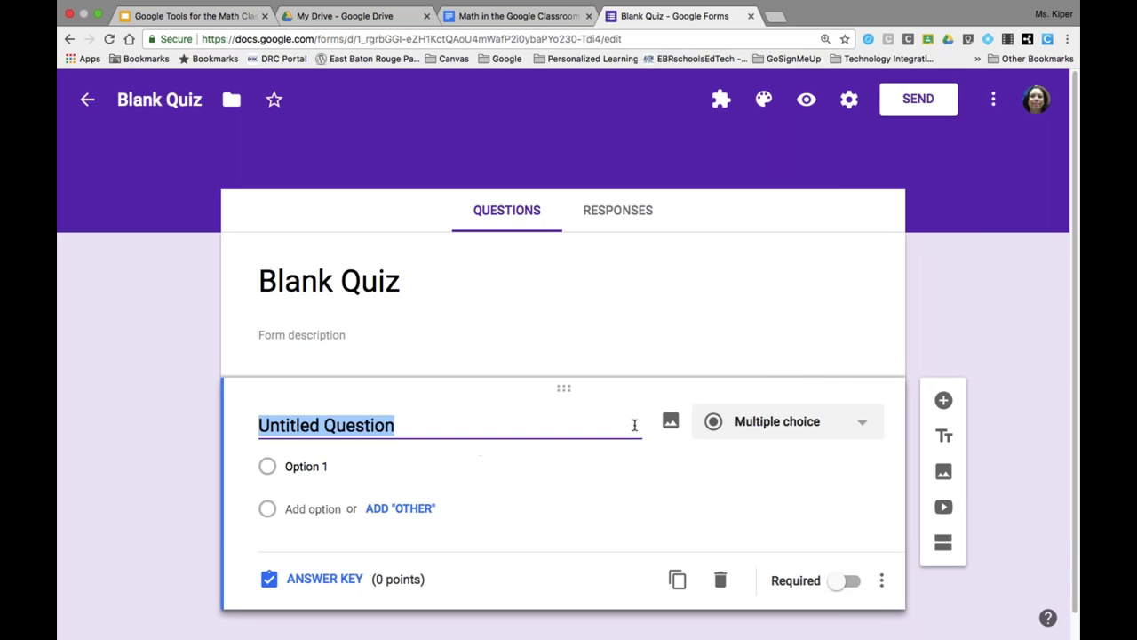
click(862, 424)
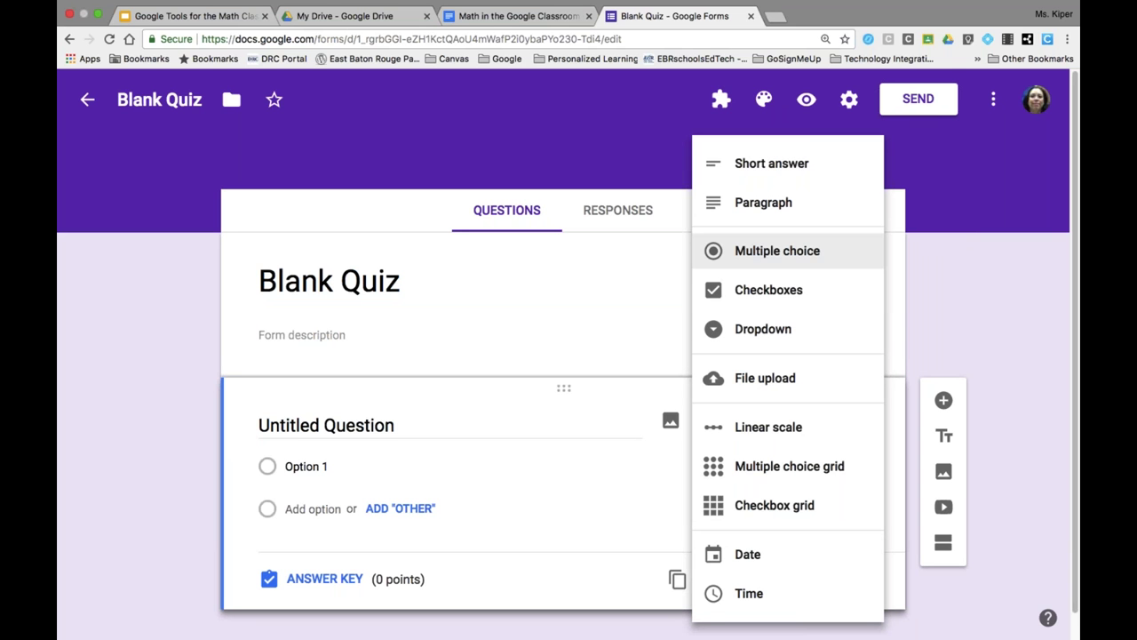
click(621, 142)
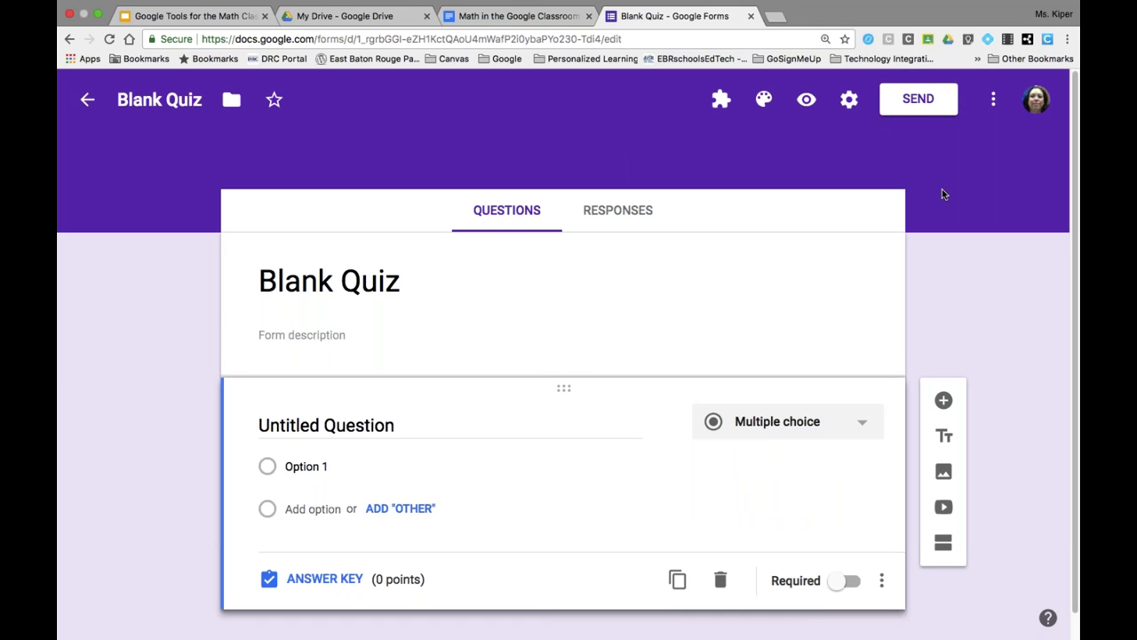
click(847, 111)
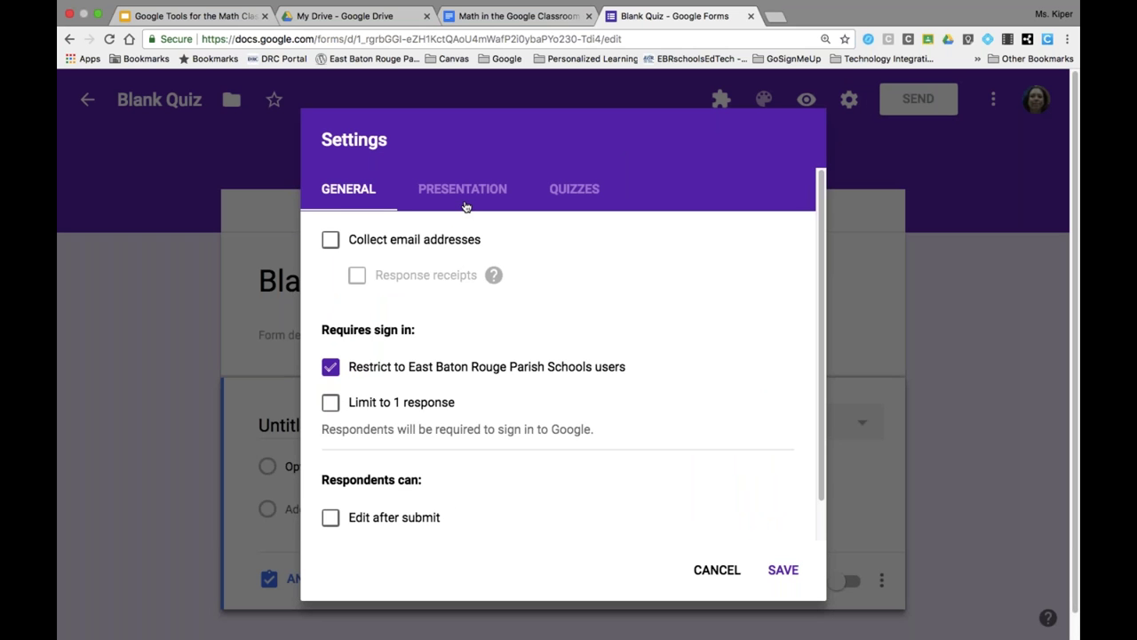
click(573, 193)
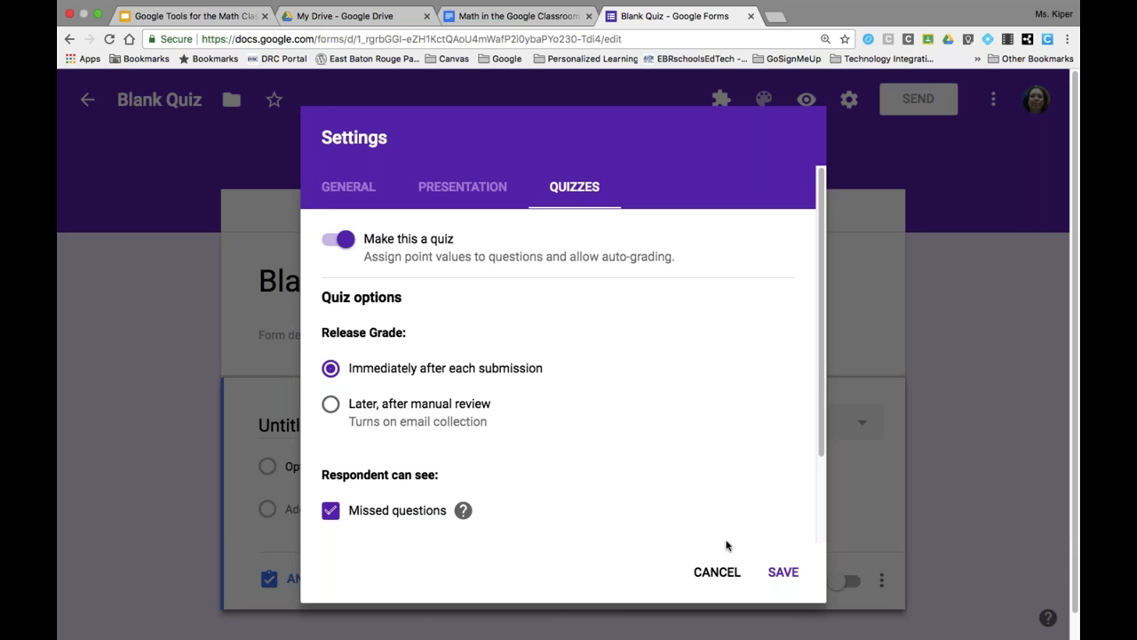
click(706, 573)
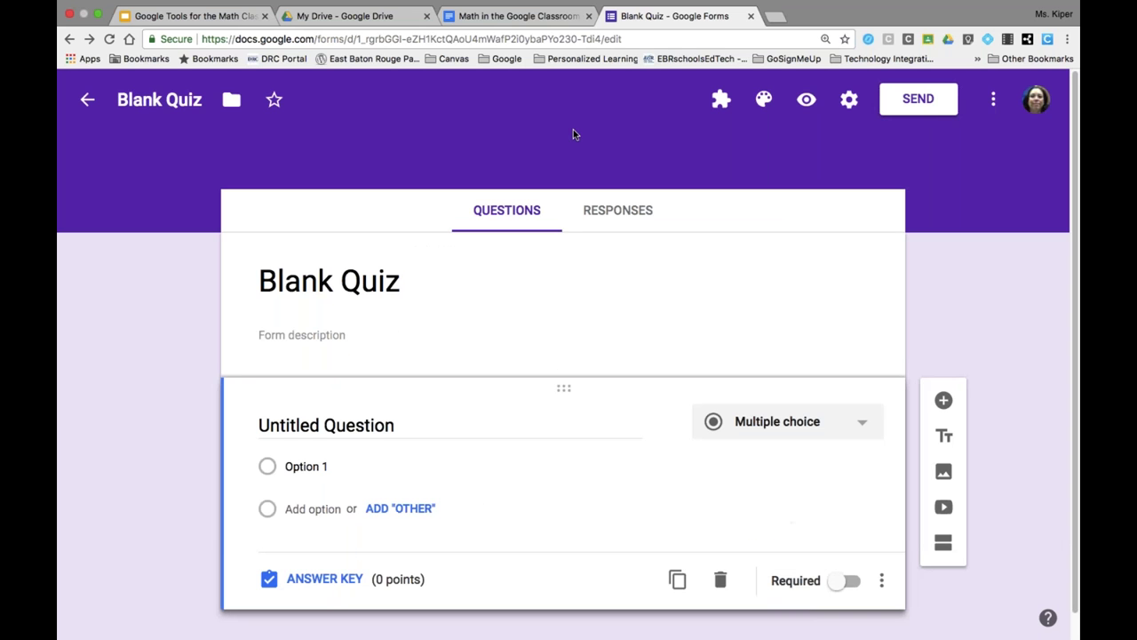
click(487, 17)
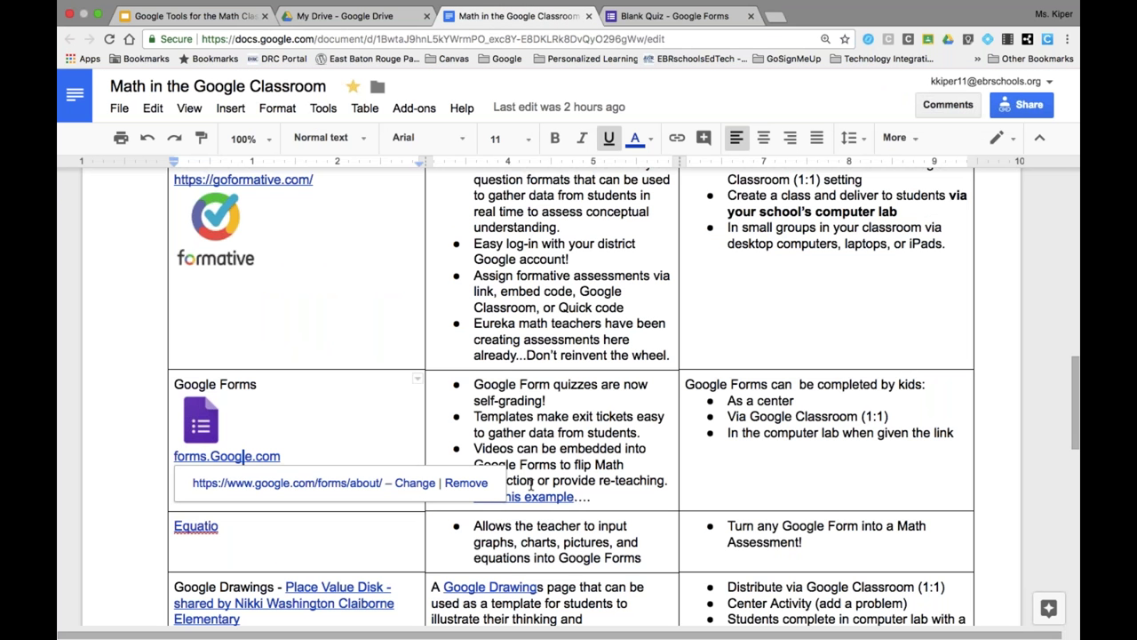
- Open the goo.gl example link to the Grade 6, Module 4, Lesson 2 Exit Ticket and browse it
click(531, 498)
click(534, 523)
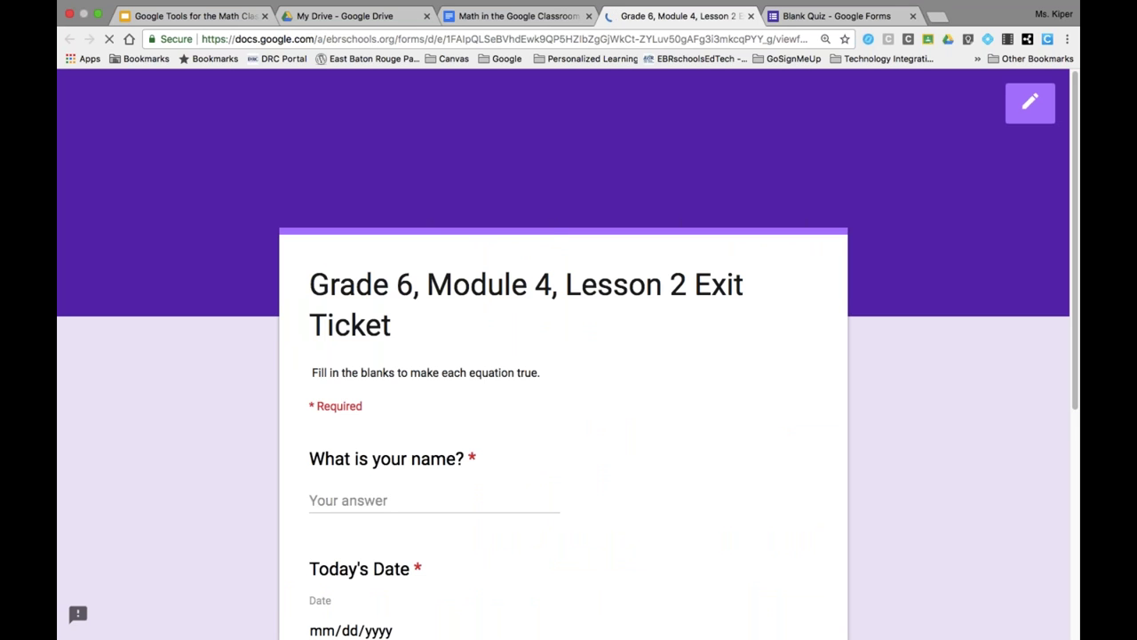
scroll(568, 355, down, 4)
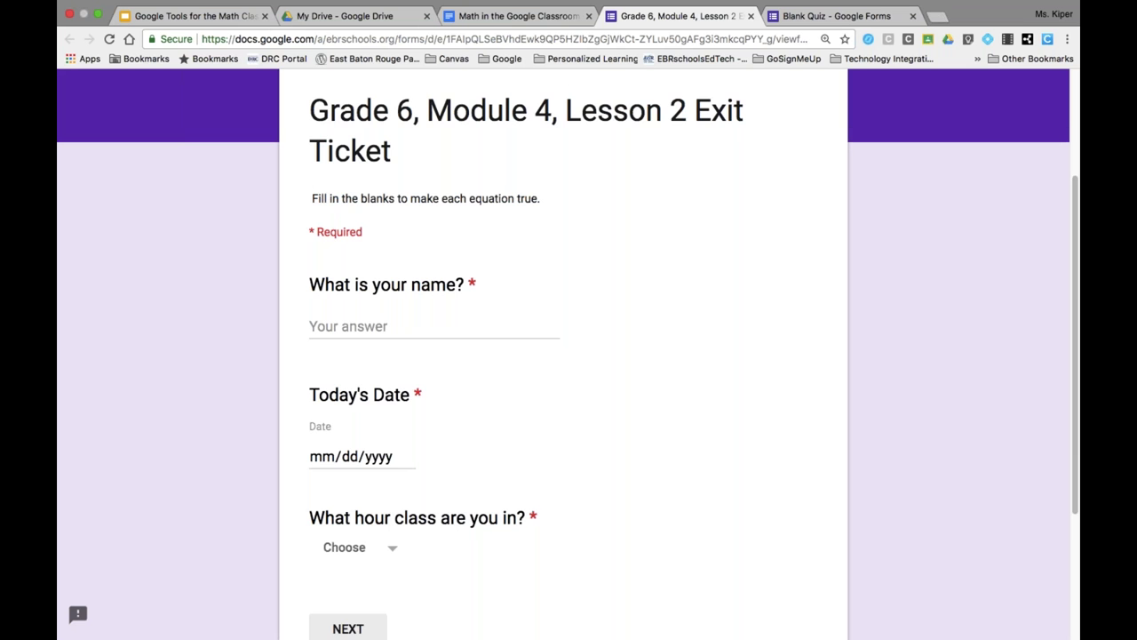
scroll(568, 356, down, 5)
scroll(568, 355, up, 6)
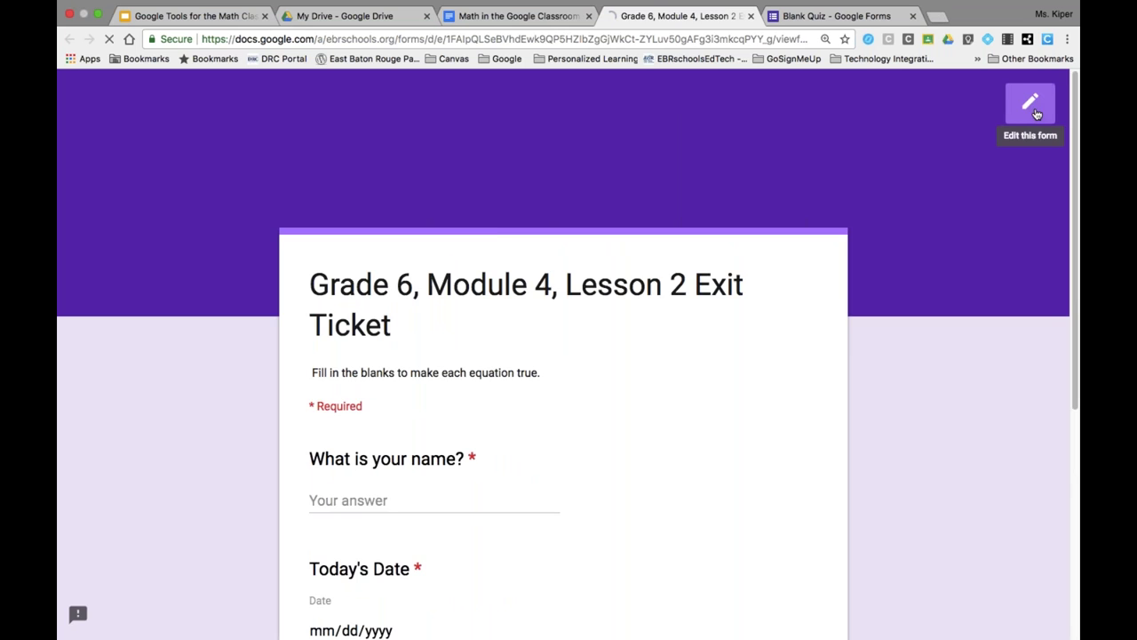
- Open the exit ticket in the Forms editor and select question a
click(1035, 113)
scroll(832, 201, down, 4)
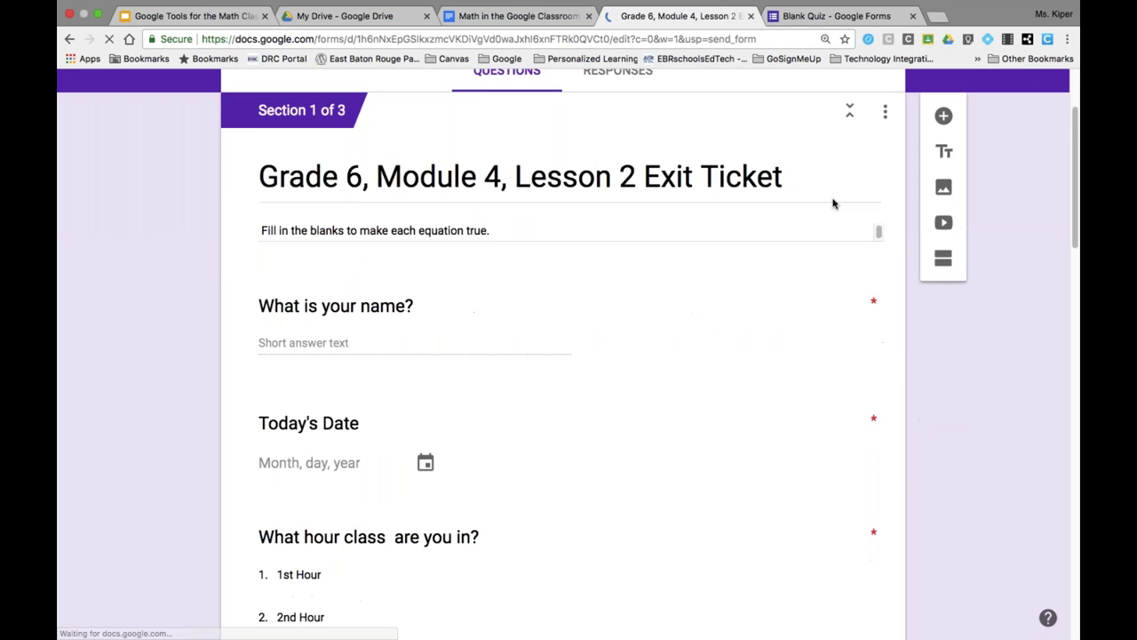
scroll(833, 204, down, 2)
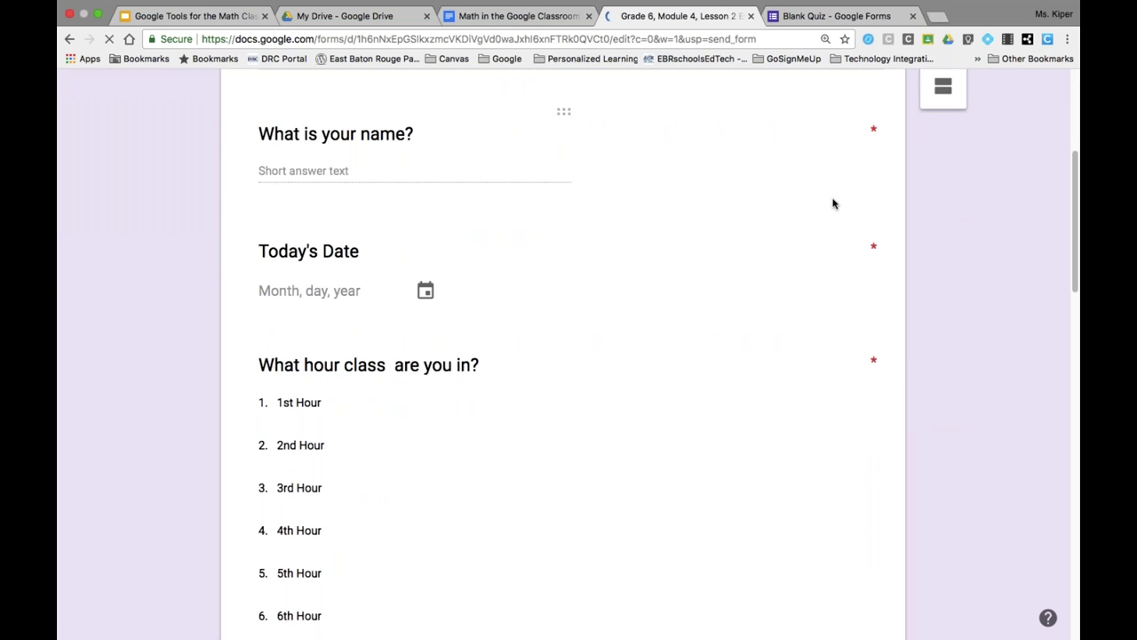
scroll(825, 253, down, 10)
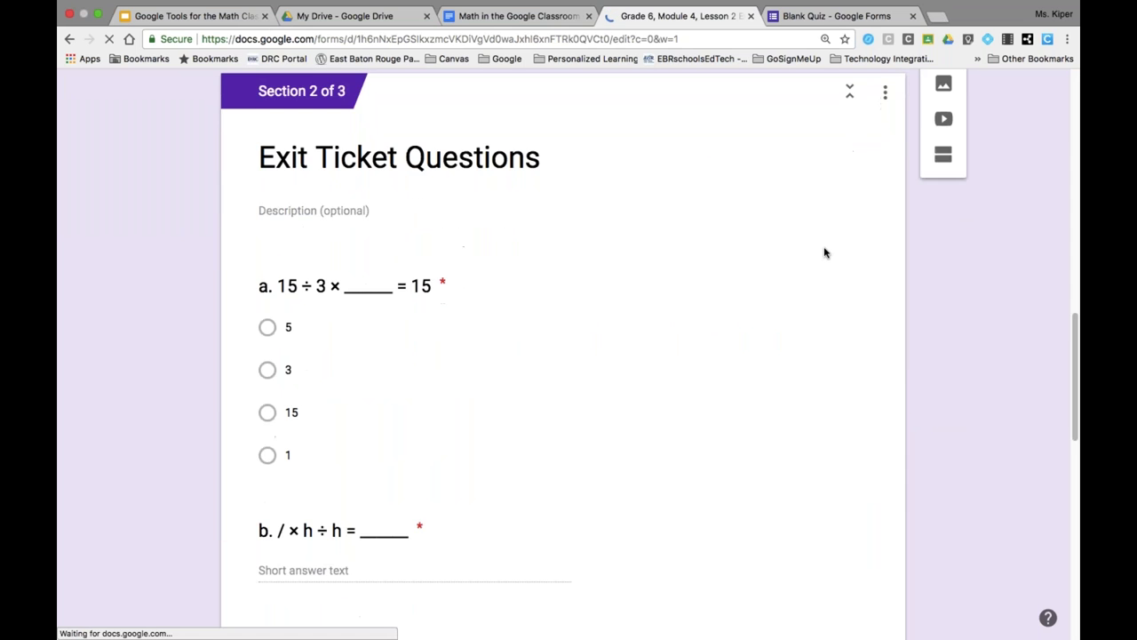
scroll(824, 253, down, 2)
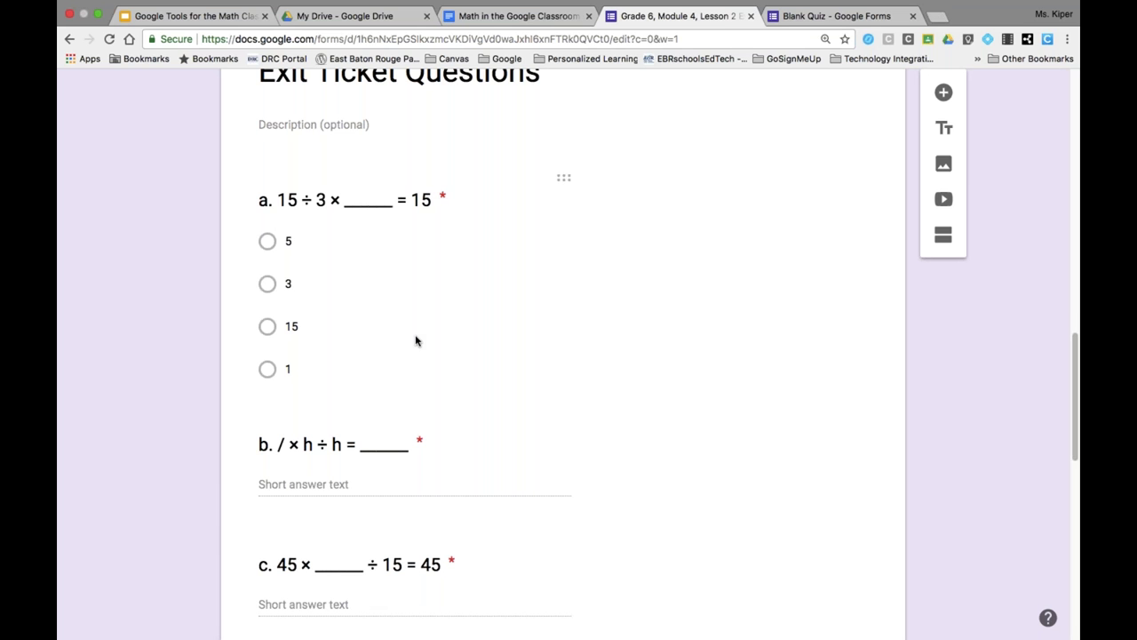
click(415, 341)
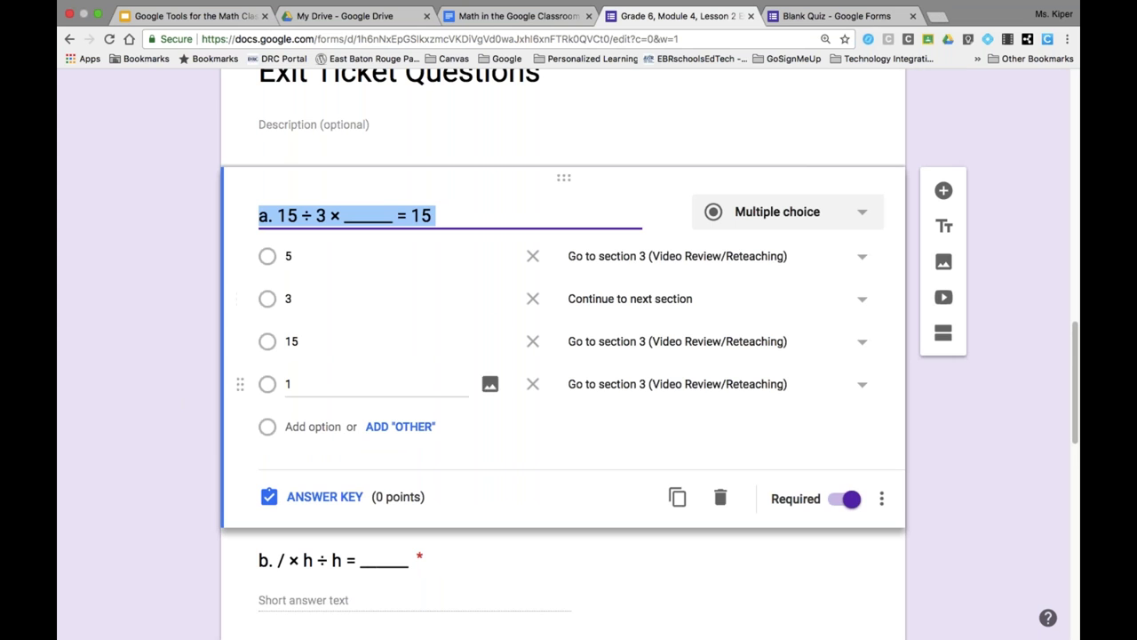
- Inspect the Section 3 Video Review/Reteaching lesson video, then scroll back to the form's top
scroll(537, 458, down, 6)
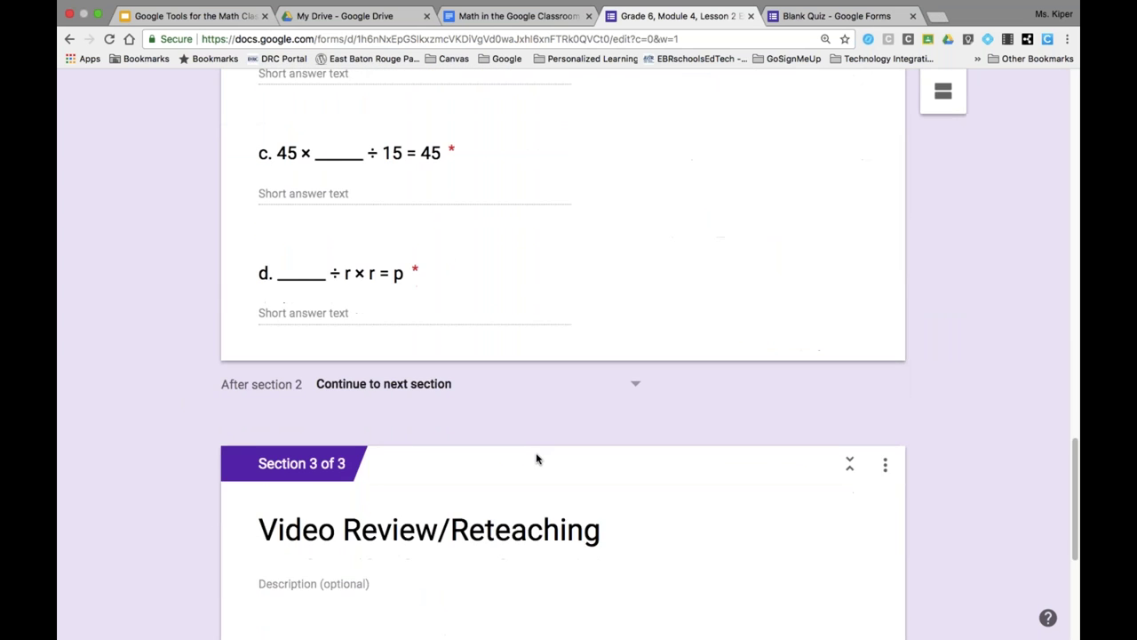
scroll(537, 459, down, 4)
scroll(536, 459, up, 2)
scroll(537, 458, down, 2)
click(602, 414)
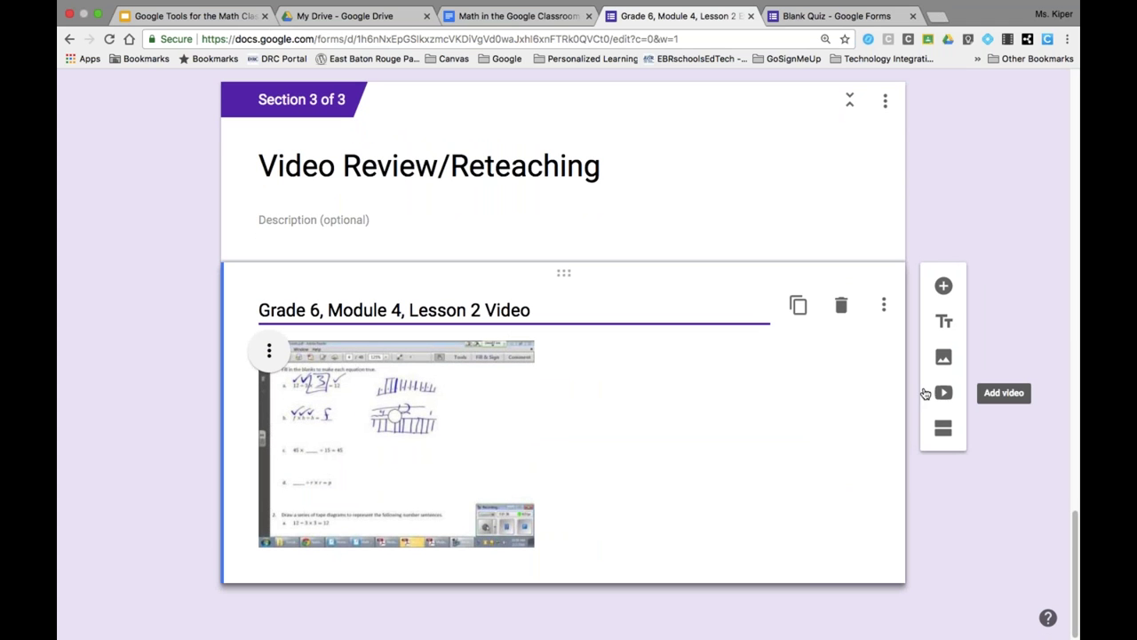
scroll(848, 467, up, 6)
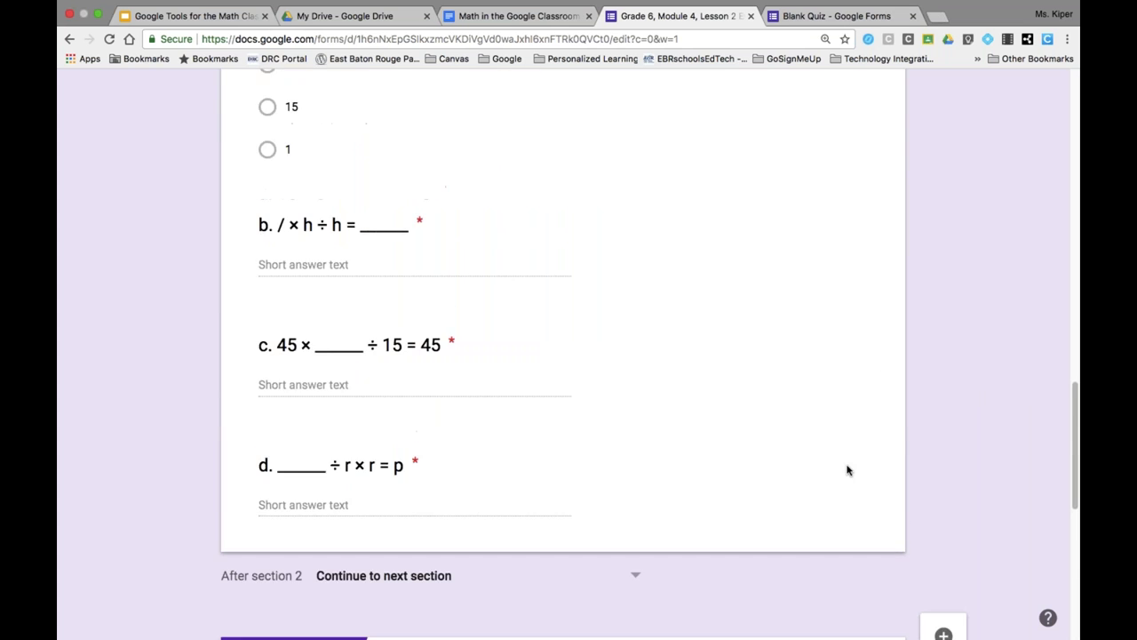
scroll(847, 467, down, 6)
scroll(744, 503, up, 20)
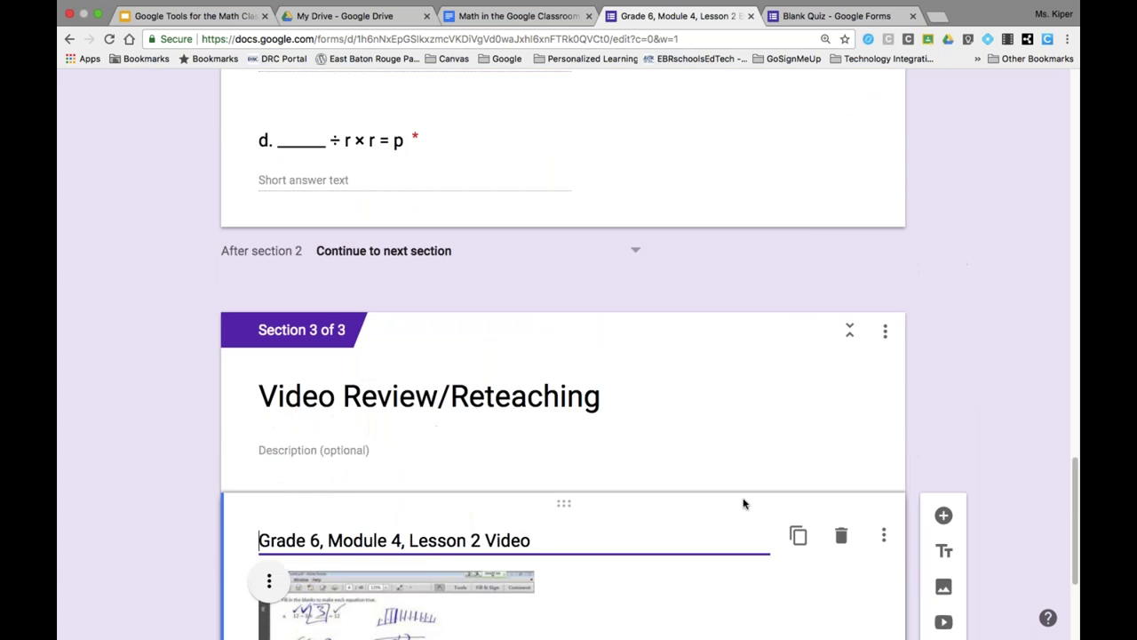
scroll(742, 480, up, 2)
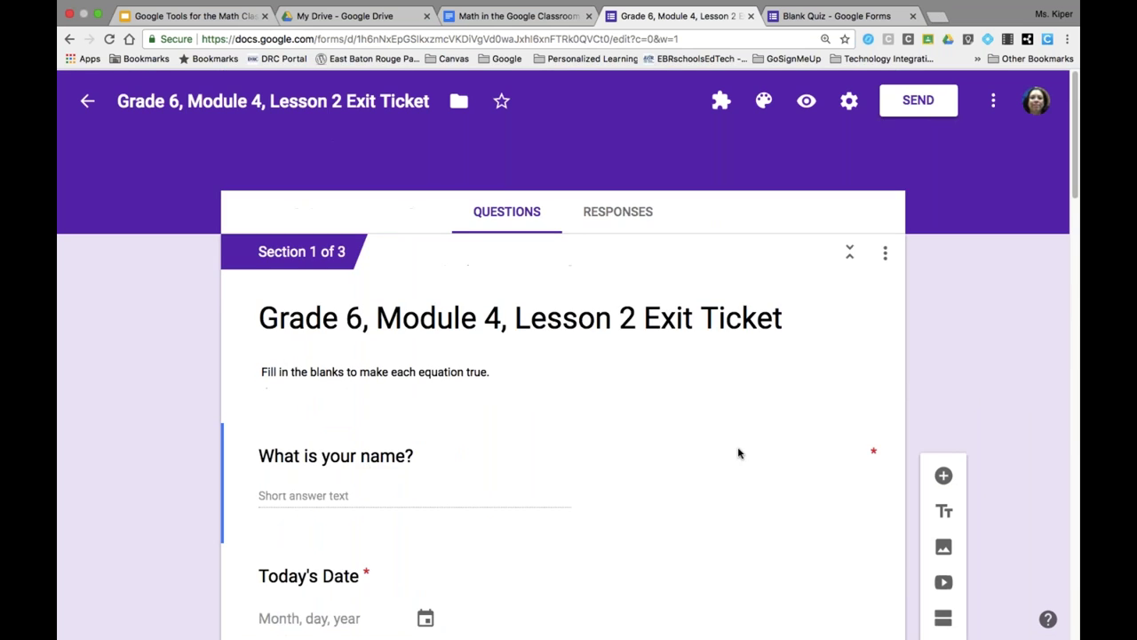
- Review the form's Quizzes settings and close them without changes
click(849, 101)
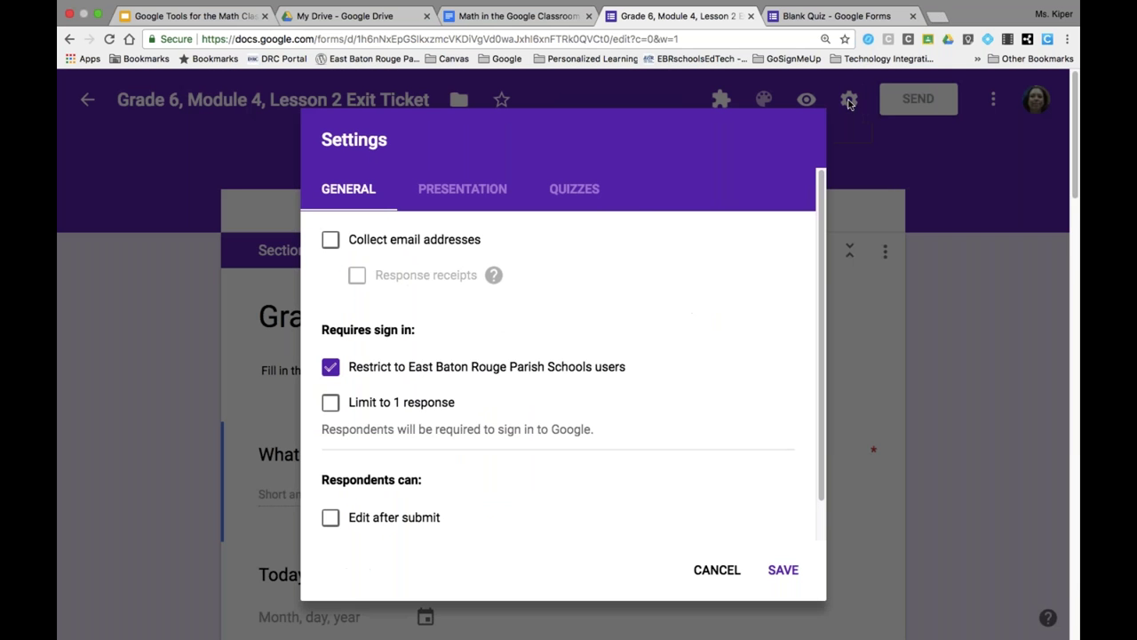
click(574, 190)
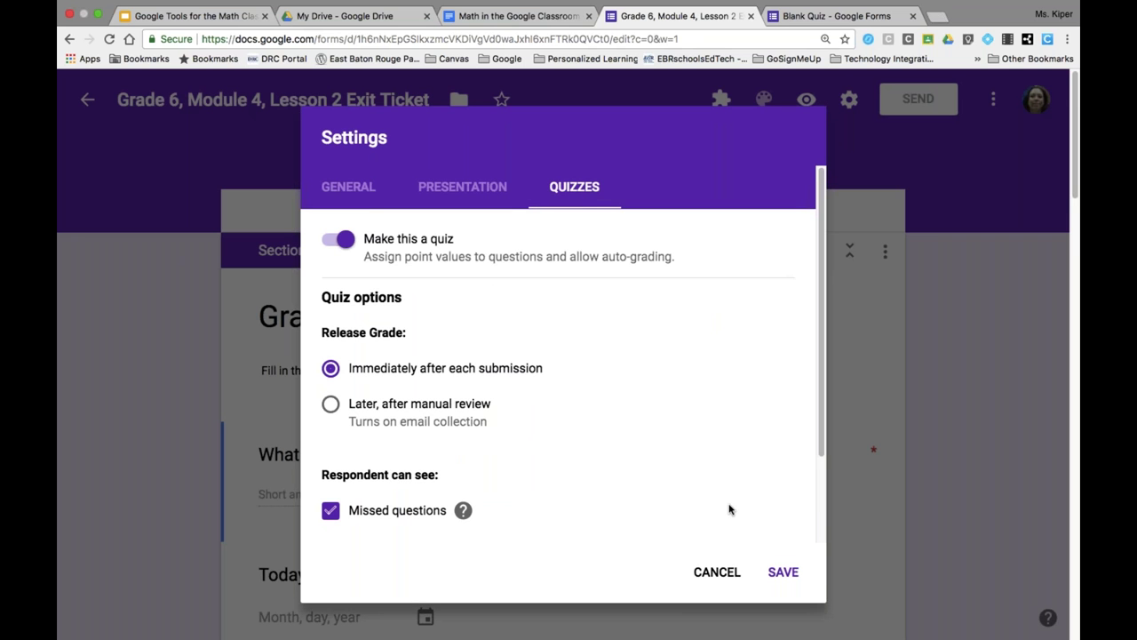
click(717, 571)
- Show question a's answer routing to section 3, then return to the Math in the Google Classroom document
scroll(717, 571, down, 5)
scroll(648, 503, down, 8)
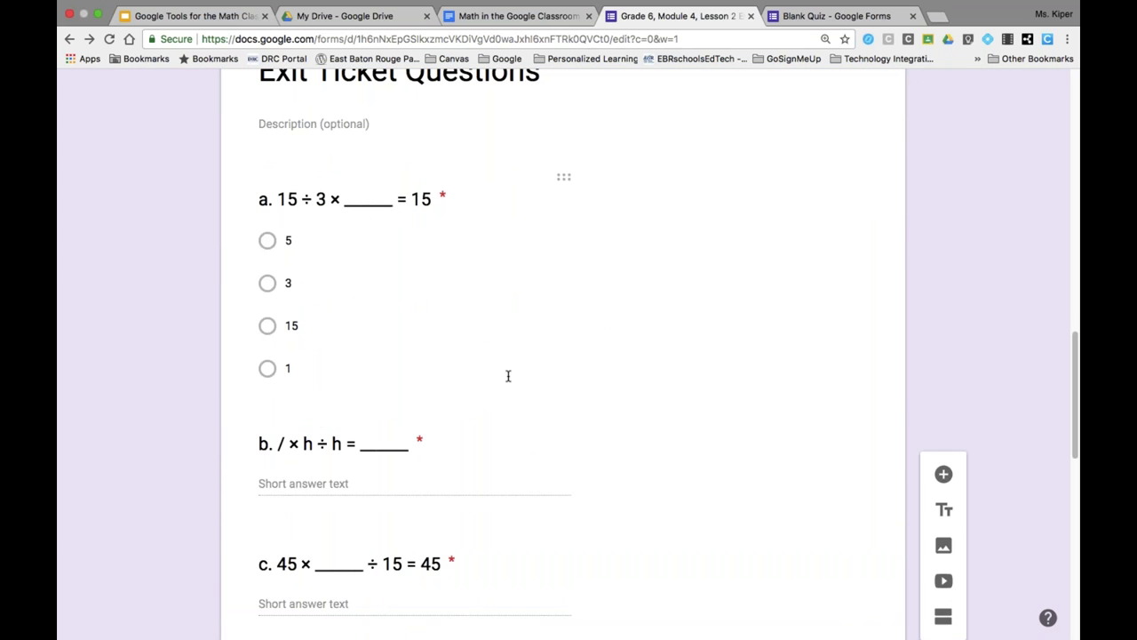
click(508, 375)
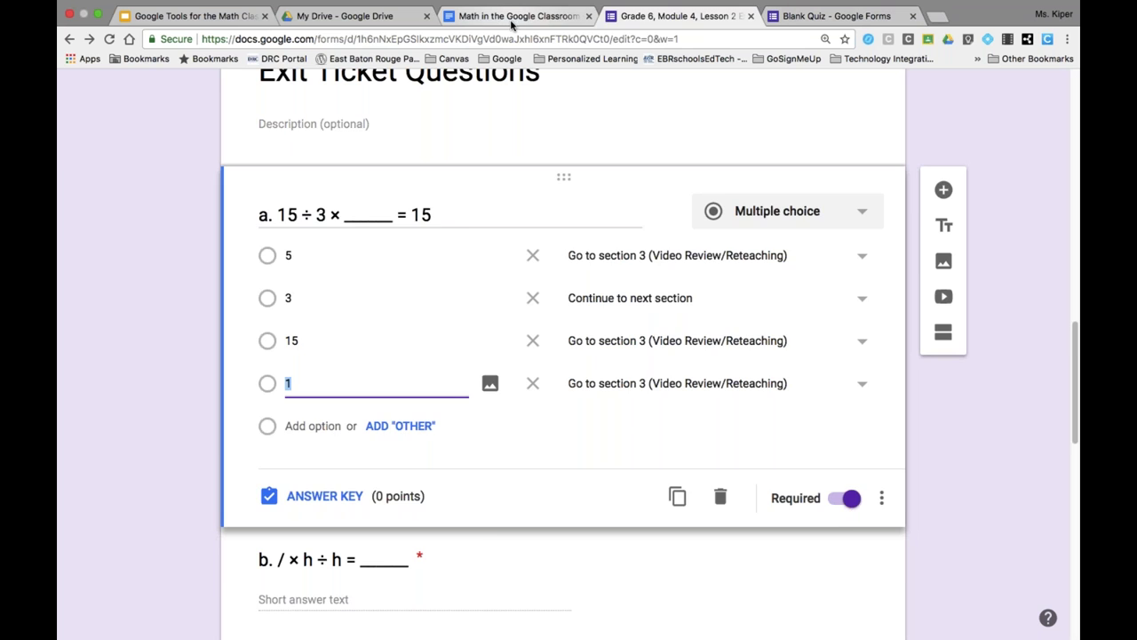
click(512, 19)
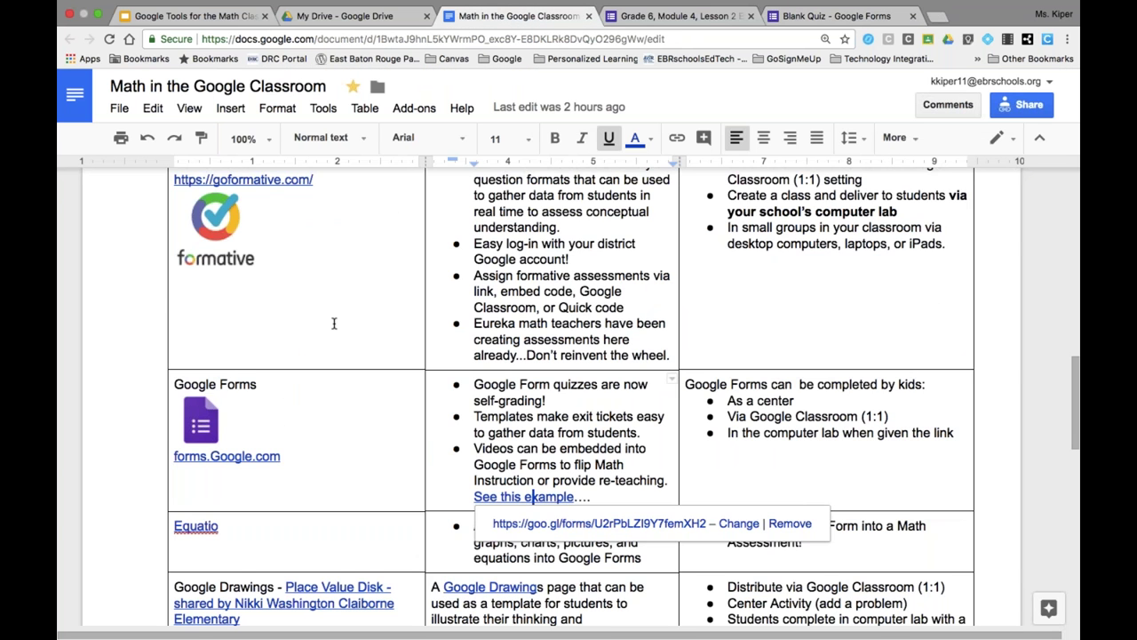
- Read through the Google Forms row of the tool table, then go back to the Blank Quiz form
scroll(414, 400, down, 2)
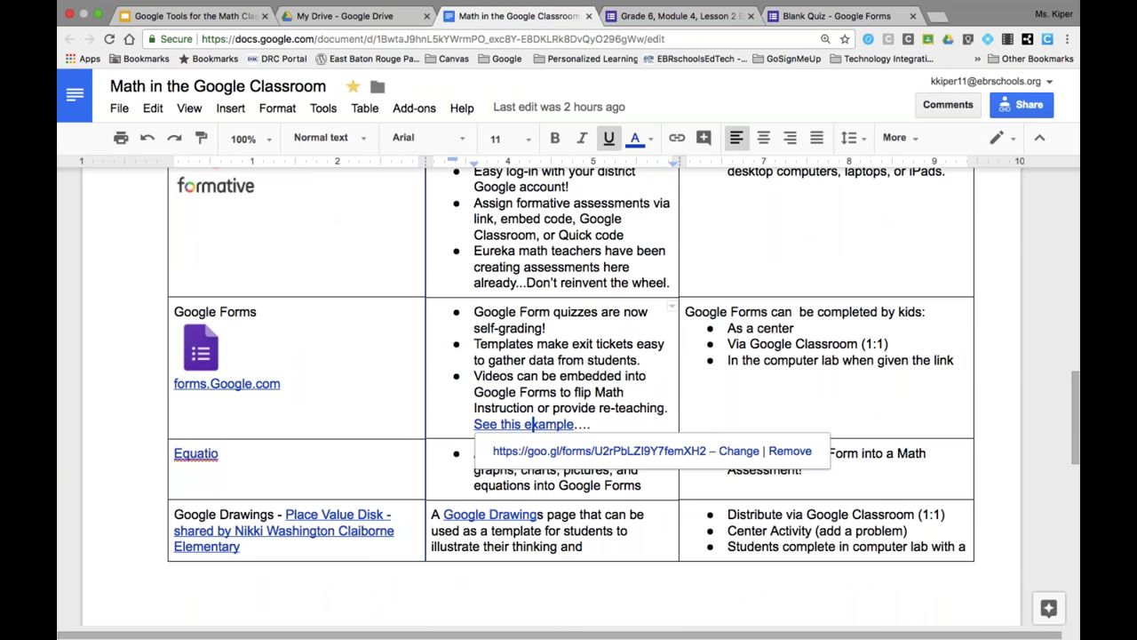
click(427, 369)
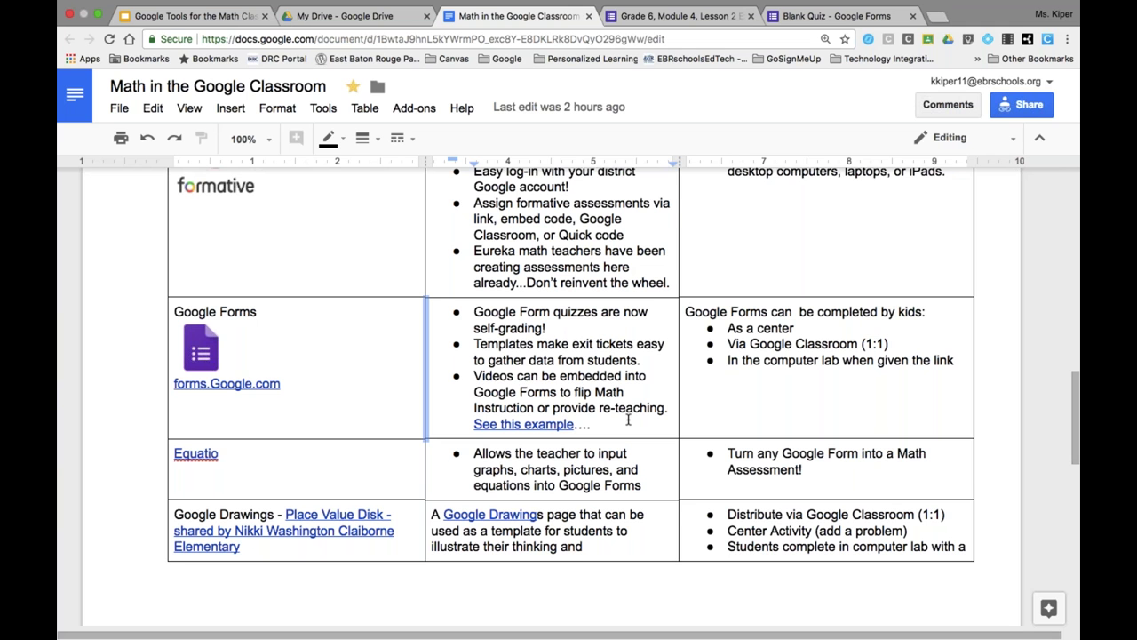
scroll(628, 419, down, 1)
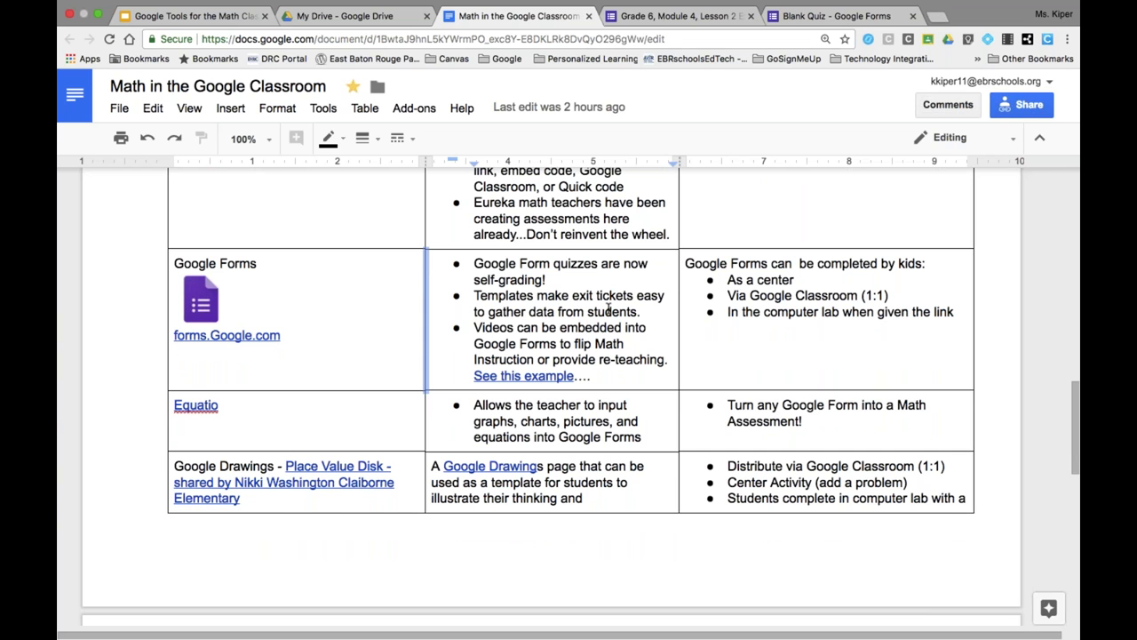
click(805, 17)
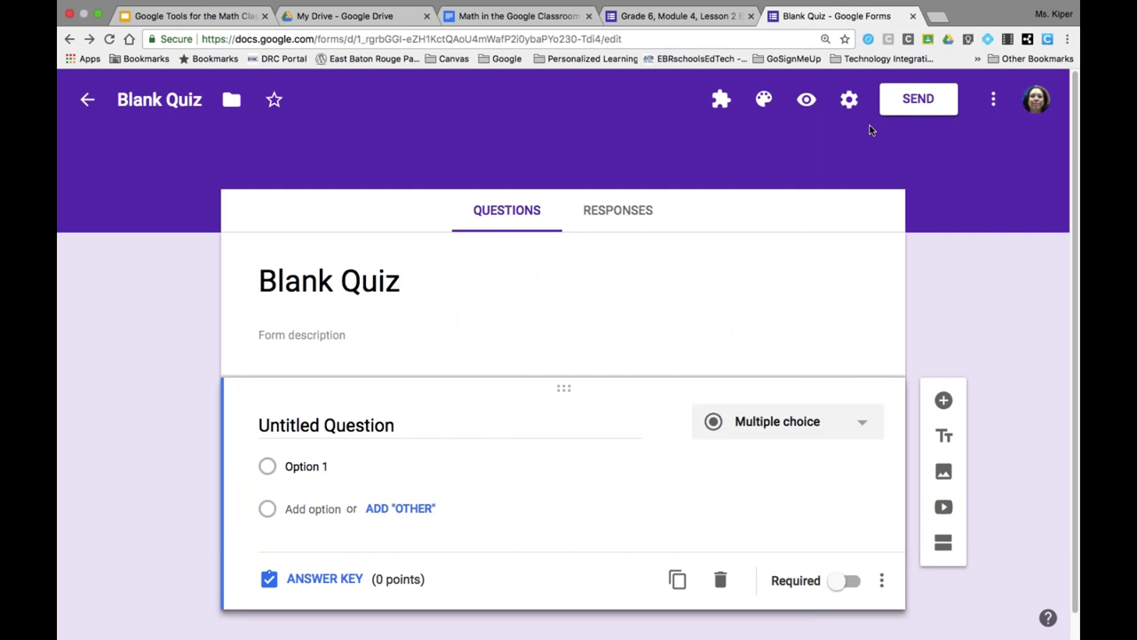
click(920, 105)
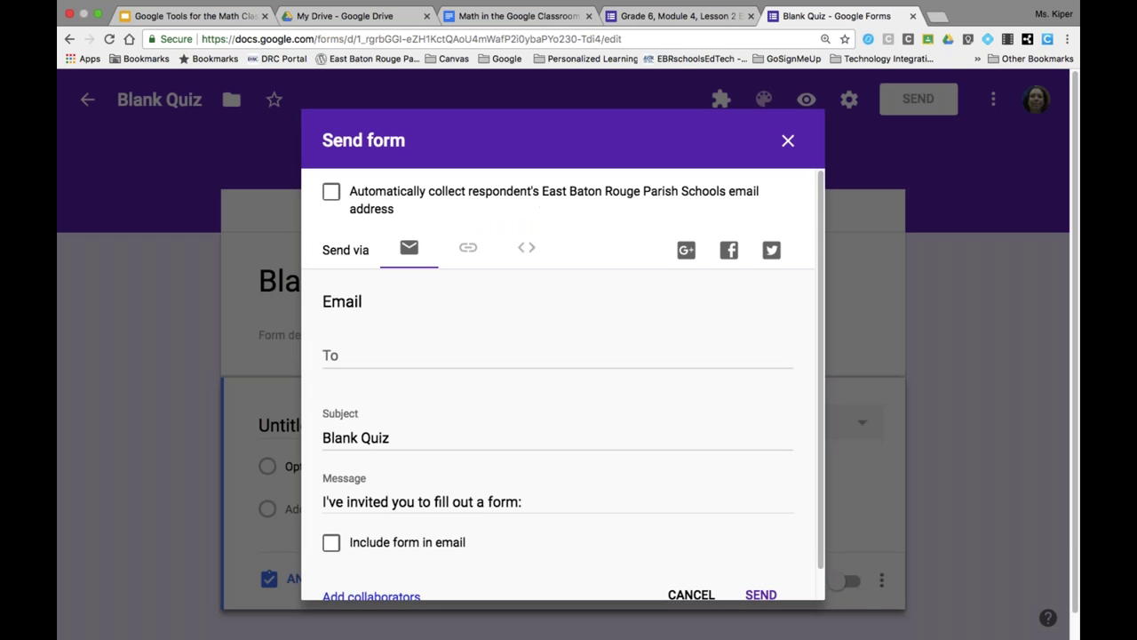
click(467, 250)
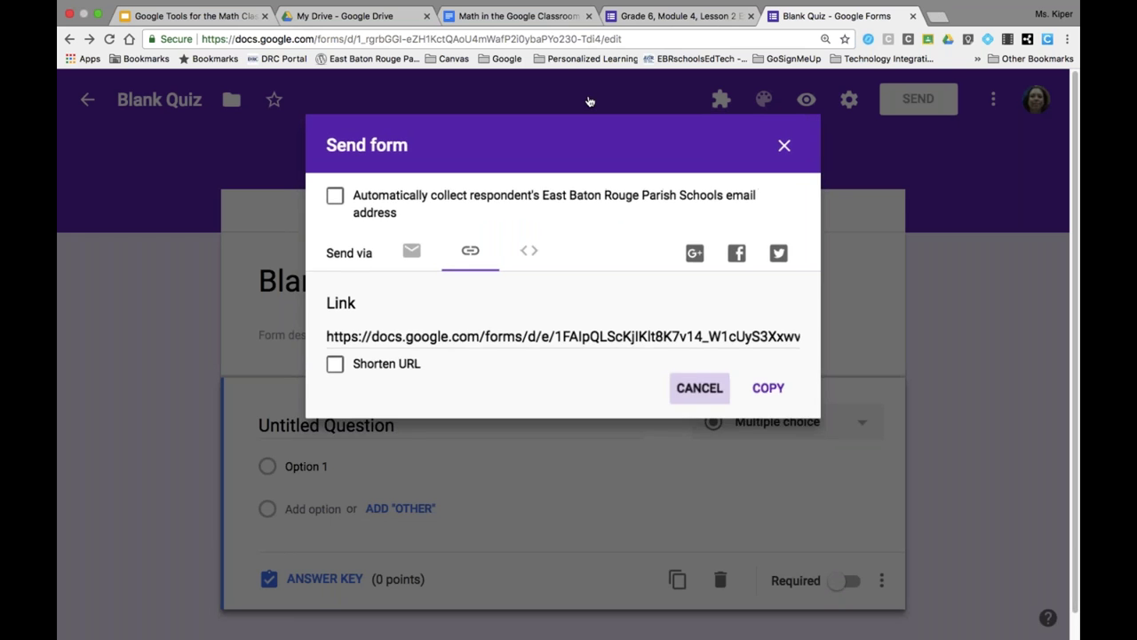
click(702, 390)
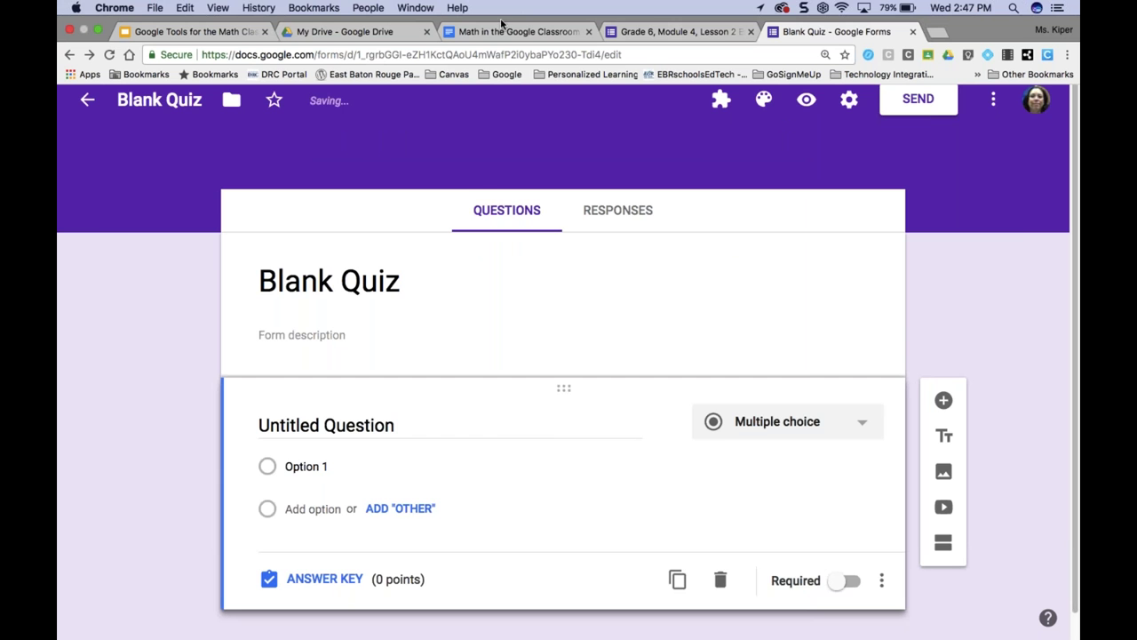
- Scroll the document's table up to the Khan Academy row and open a new blank browser tab
click(488, 33)
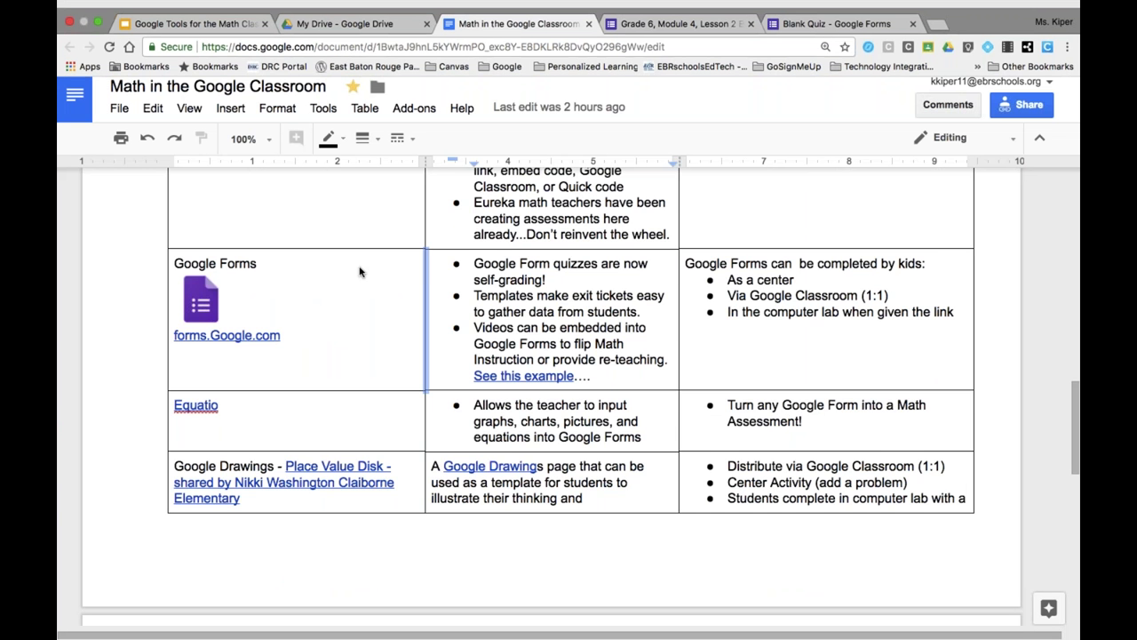
scroll(358, 272, up, 10)
scroll(573, 391, up, 8)
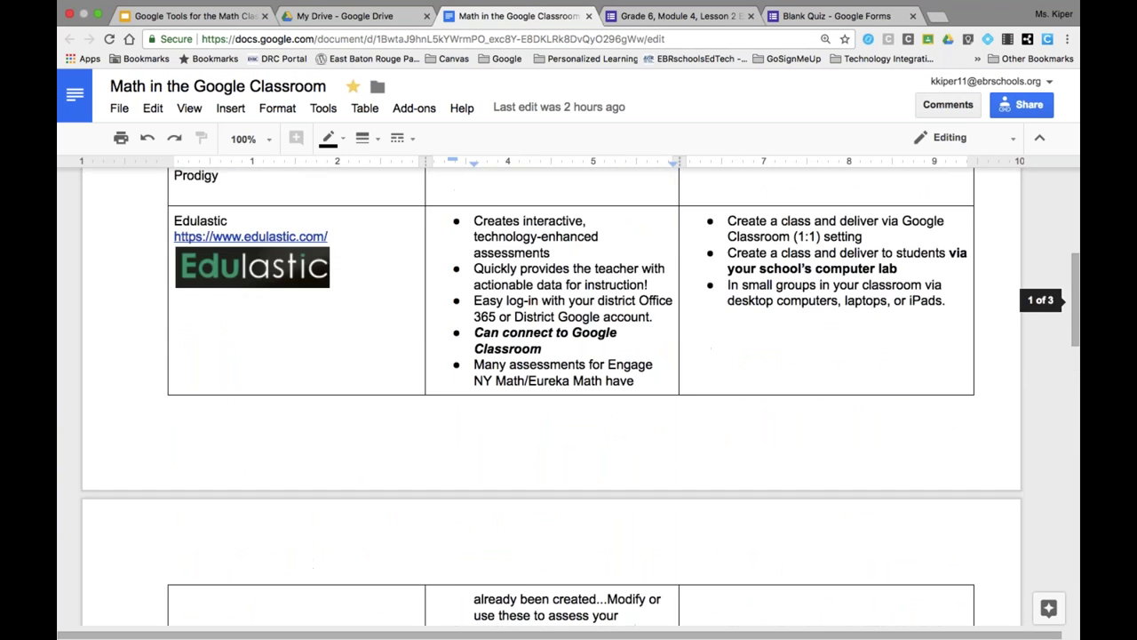
scroll(553, 213, up, 3)
scroll(553, 214, down, 5)
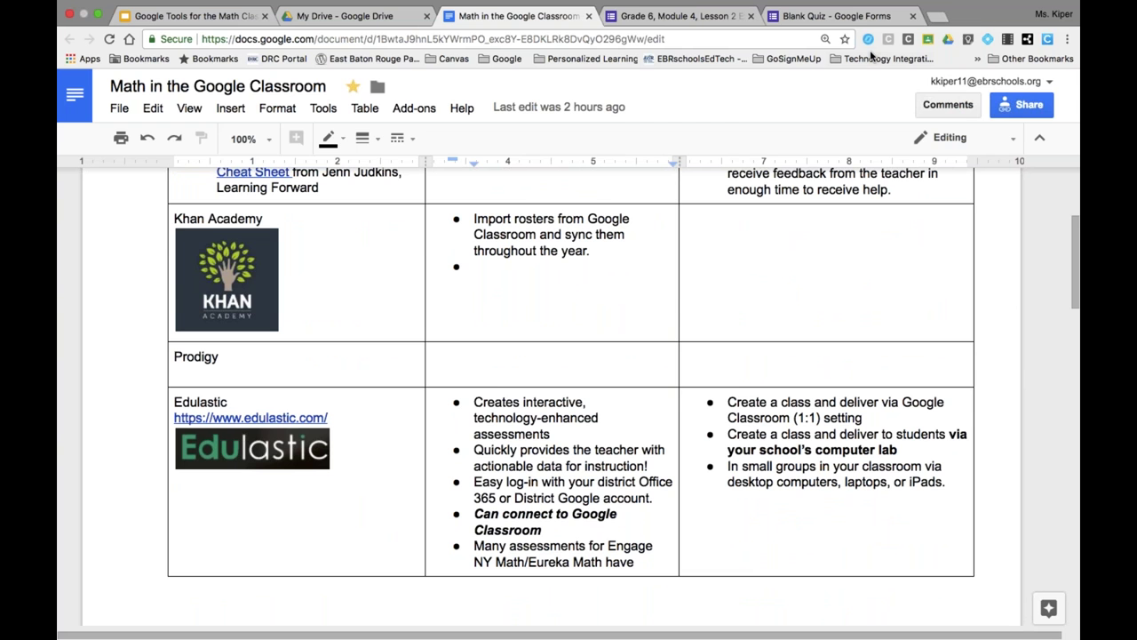
click(940, 19)
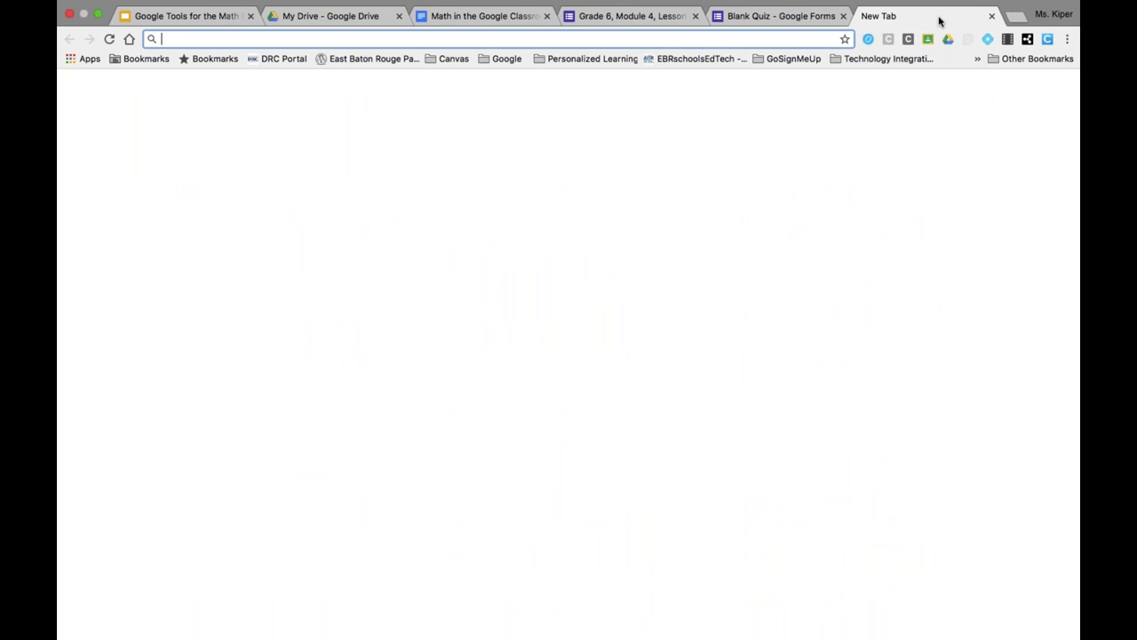
- Go to khanacademy.org, close both Forms tabs, and open the coach dashboard listing its two classes
text(khan)
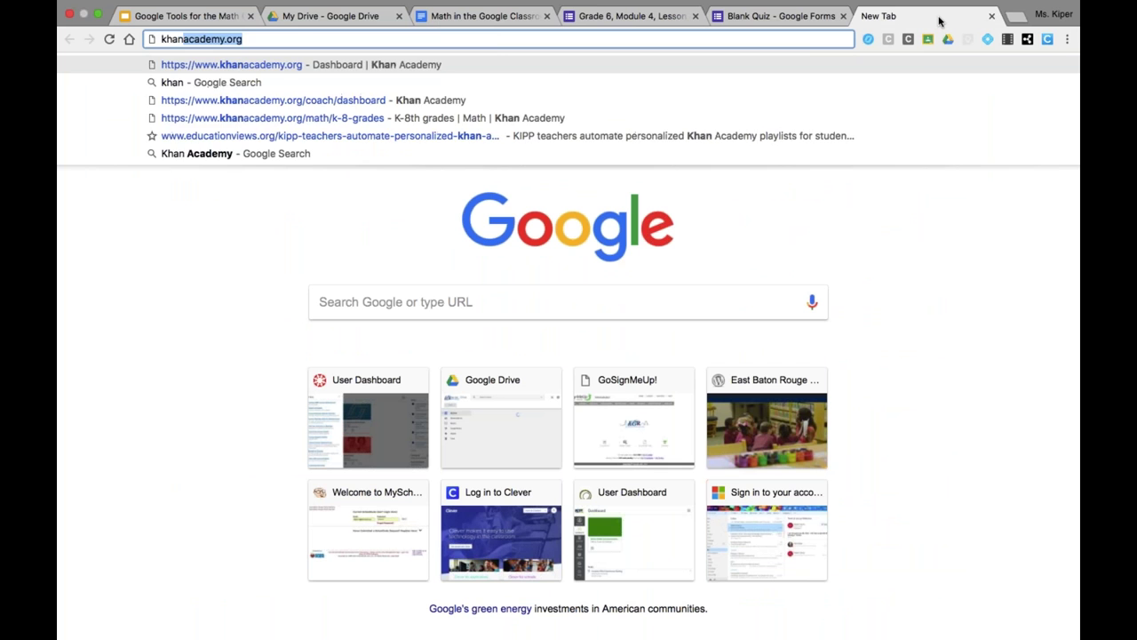
key(Return)
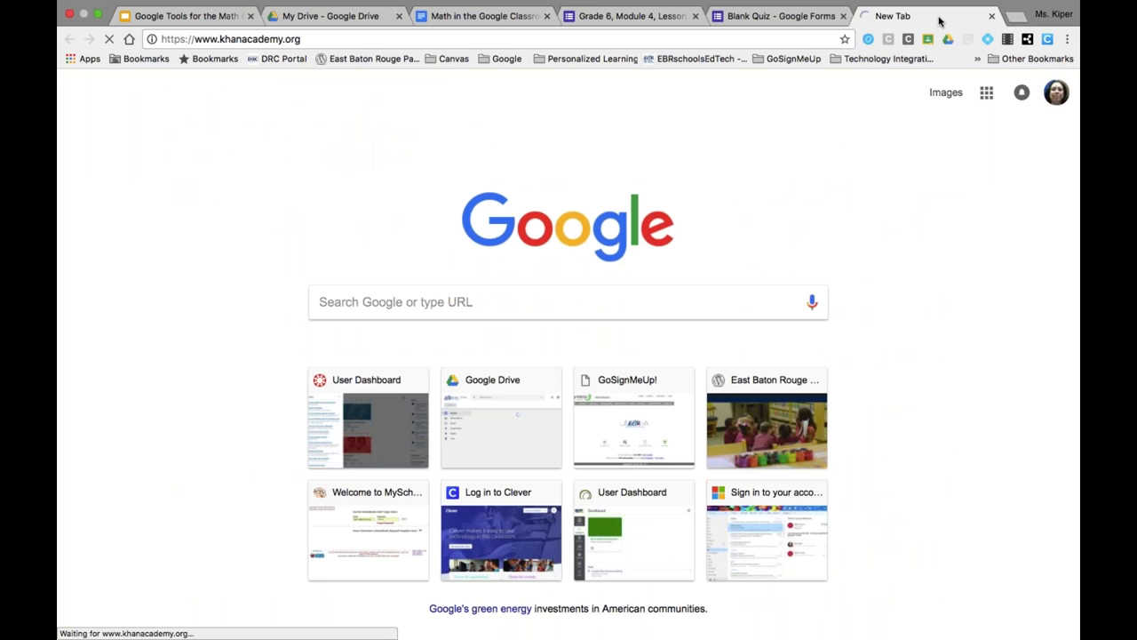
click(846, 33)
click(696, 31)
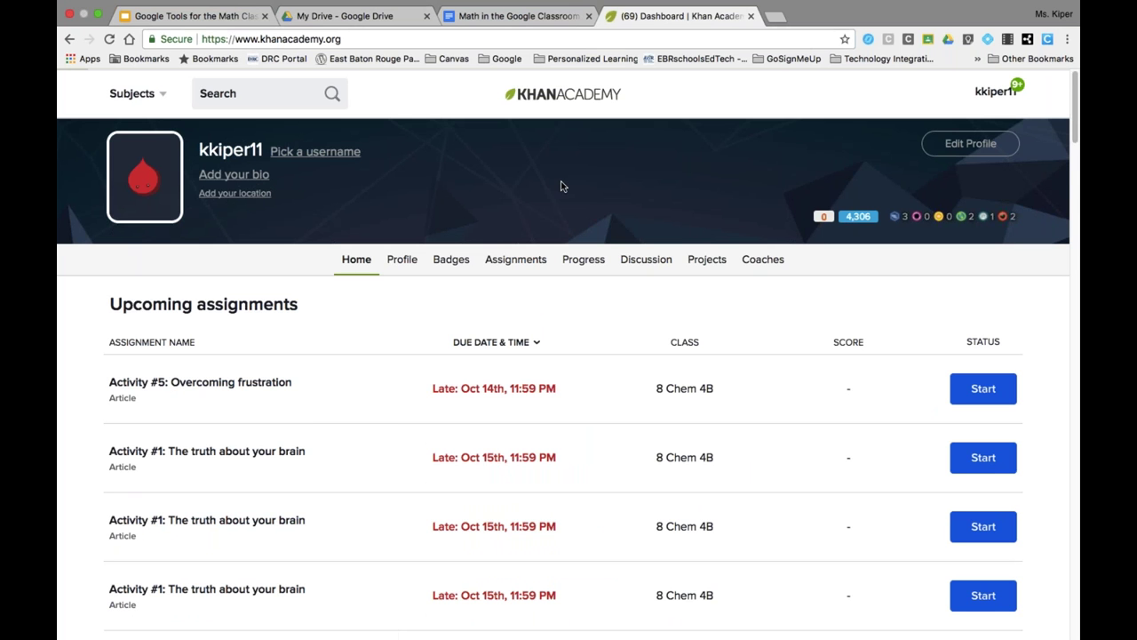
click(992, 95)
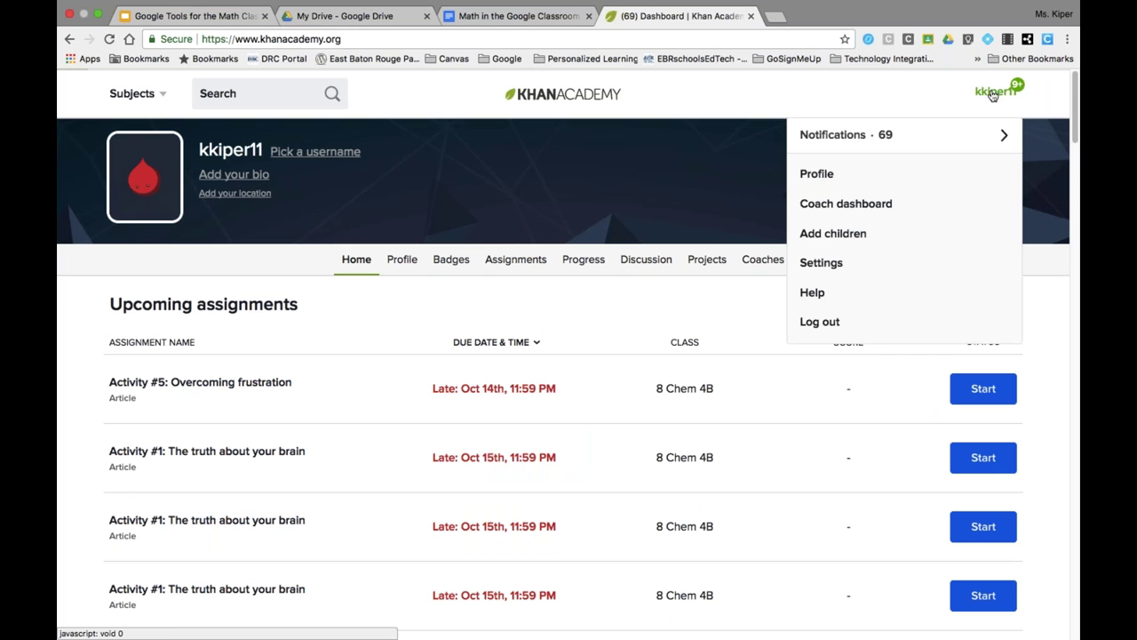
click(860, 209)
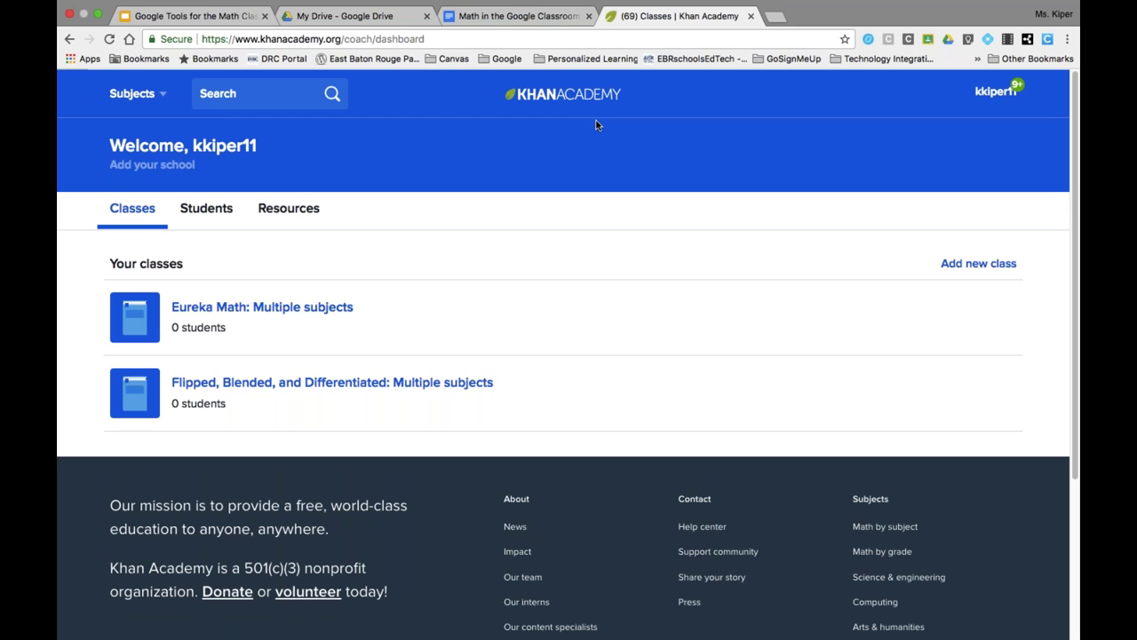
- Copy the Khan Academy web address, then switch to GoToMeeting and back to the browser
drag(341, 39, 202, 39)
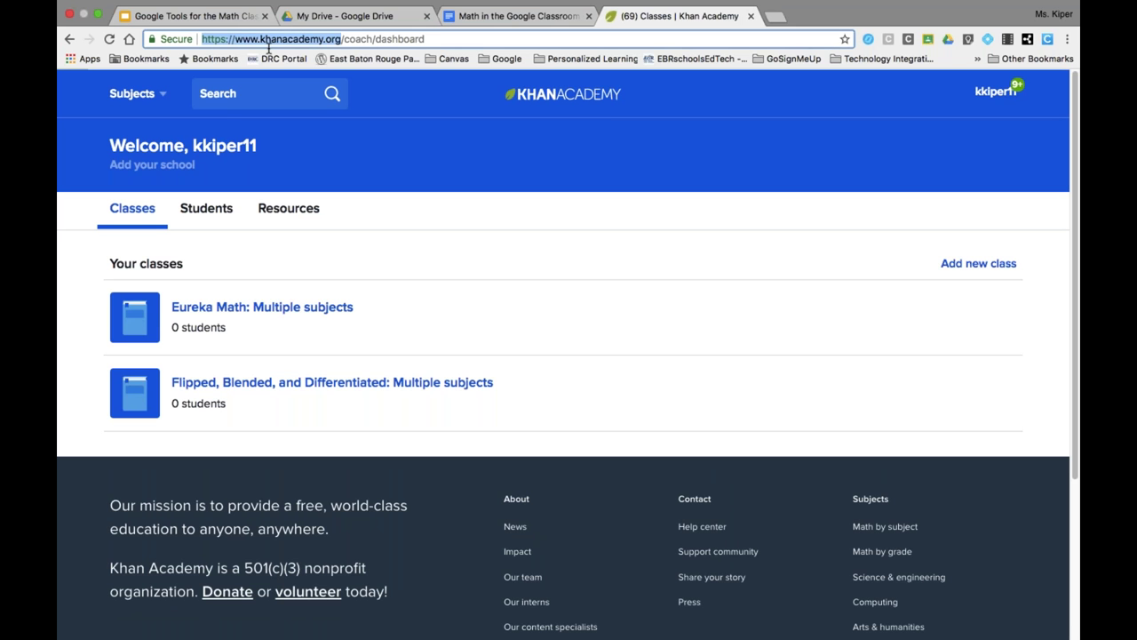
right_click(264, 41)
click(290, 62)
click(995, 617)
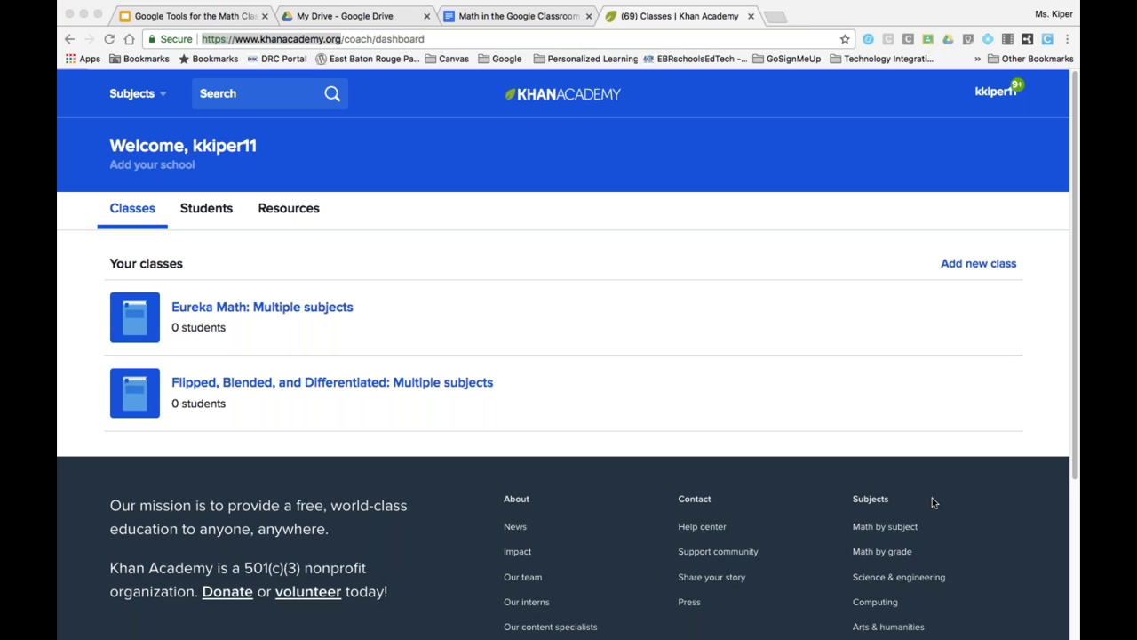
click(582, 166)
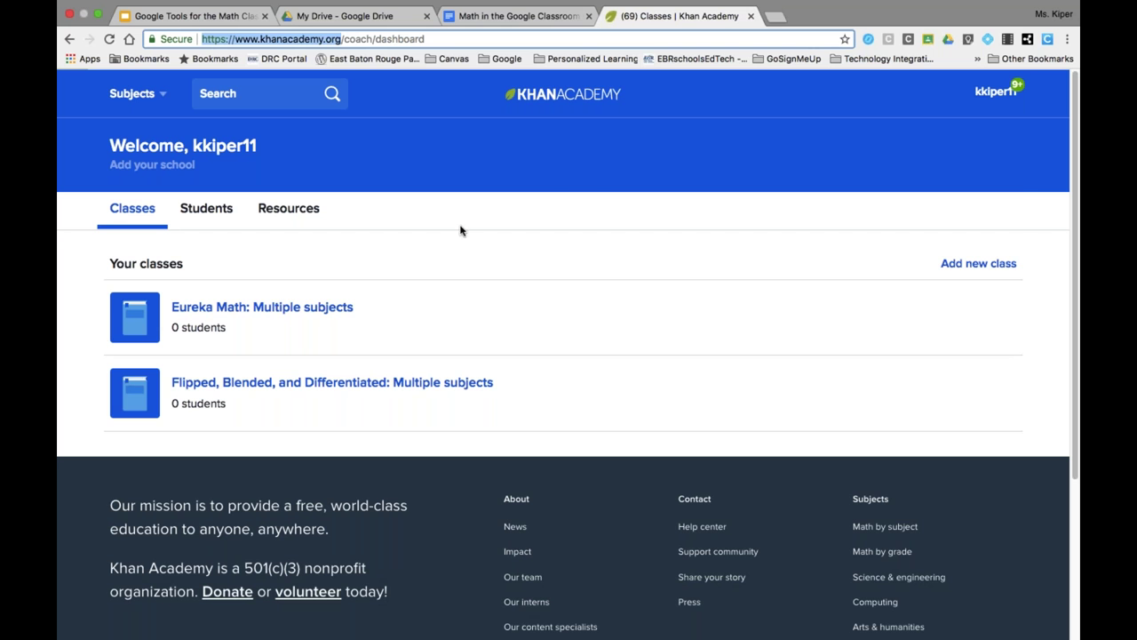
- Dismiss the account menu and start adding a new class on the coach dashboard
click(989, 101)
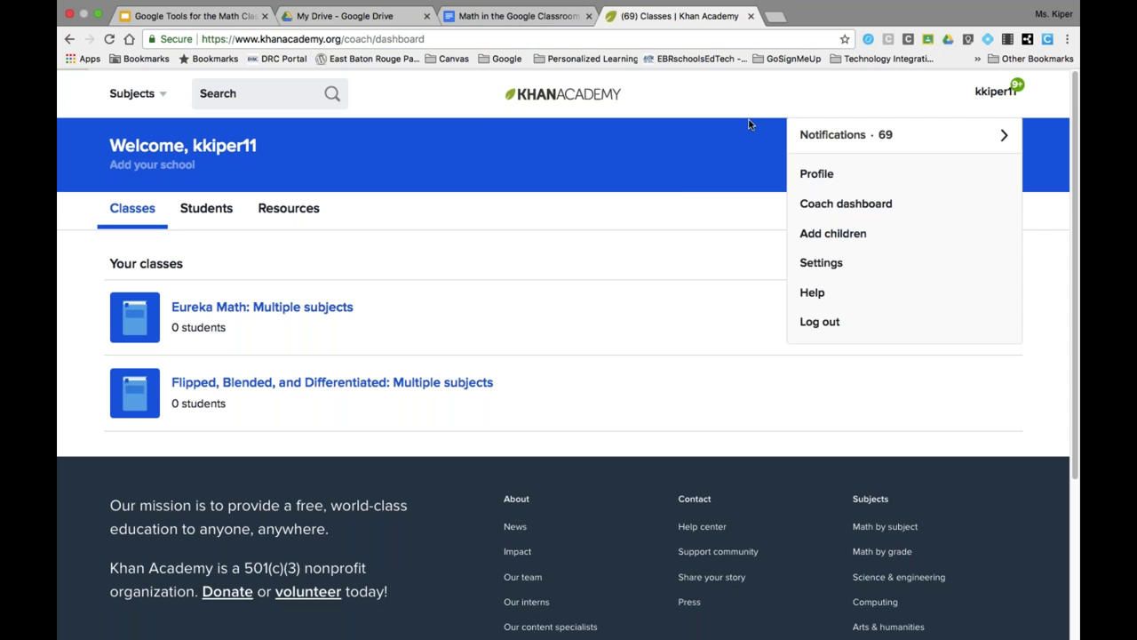
click(680, 185)
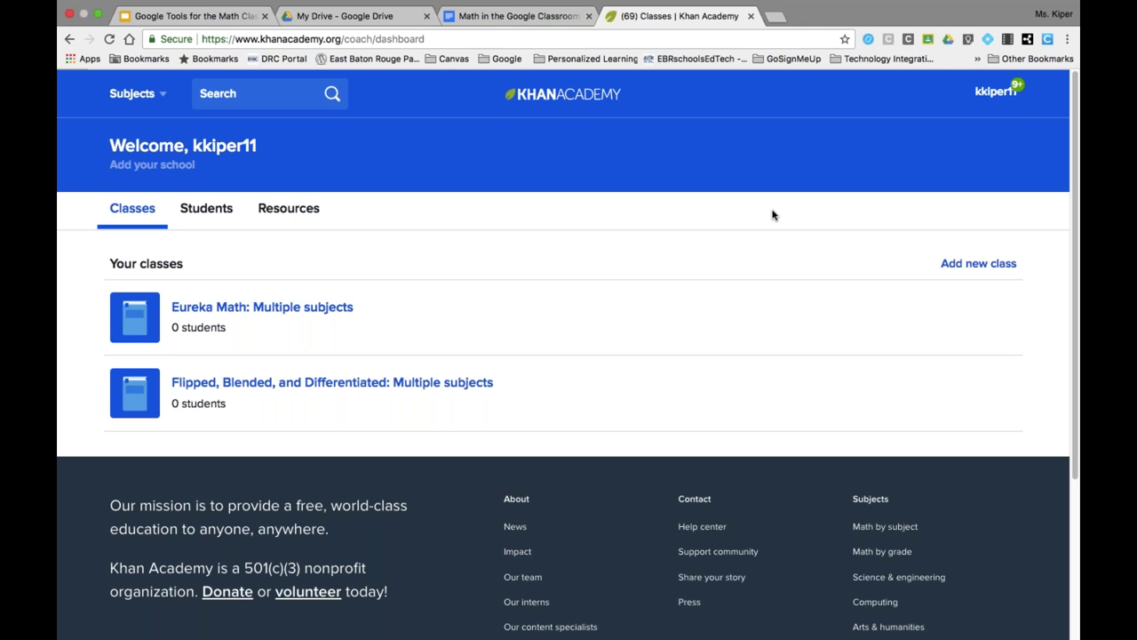
click(983, 264)
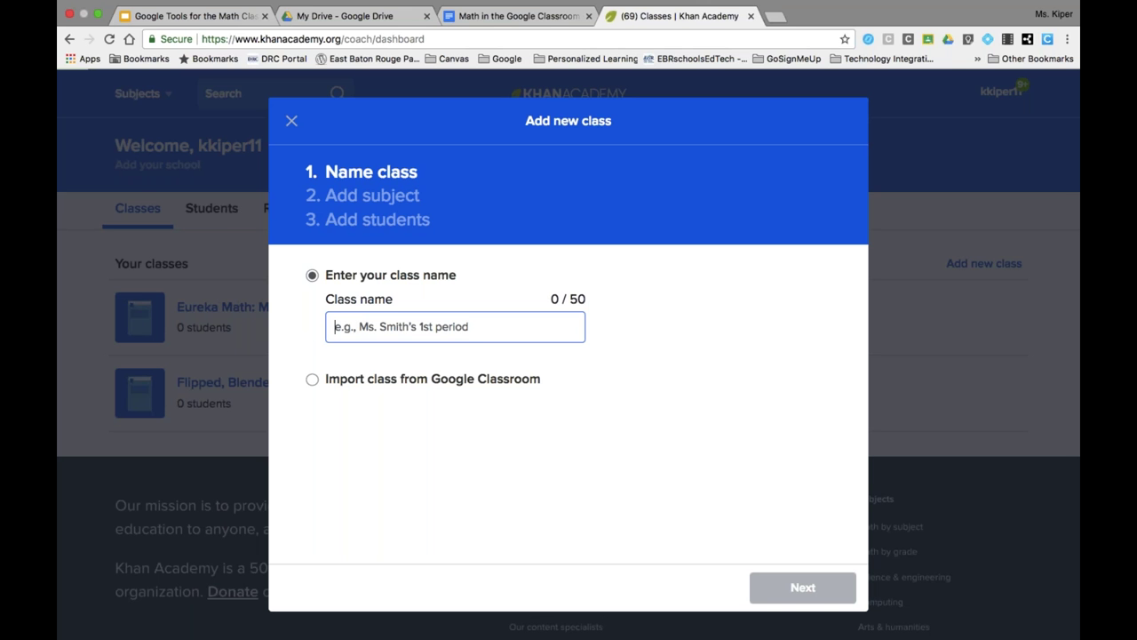
- Import the Google Classroom Training class from the connected Google Classroom account and continue
click(313, 380)
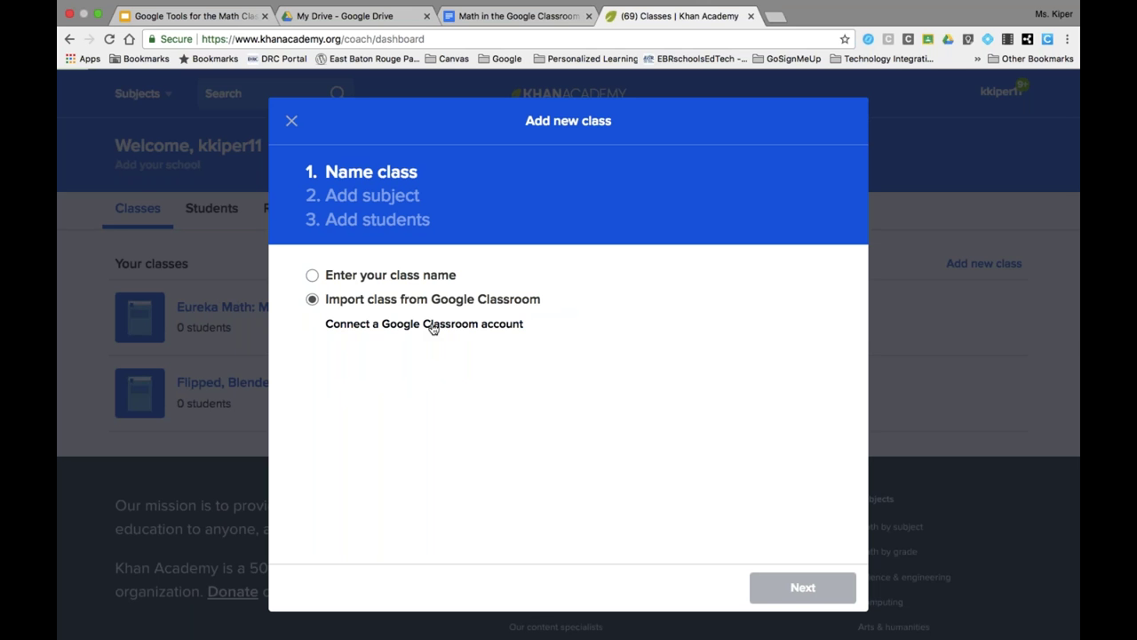
click(433, 325)
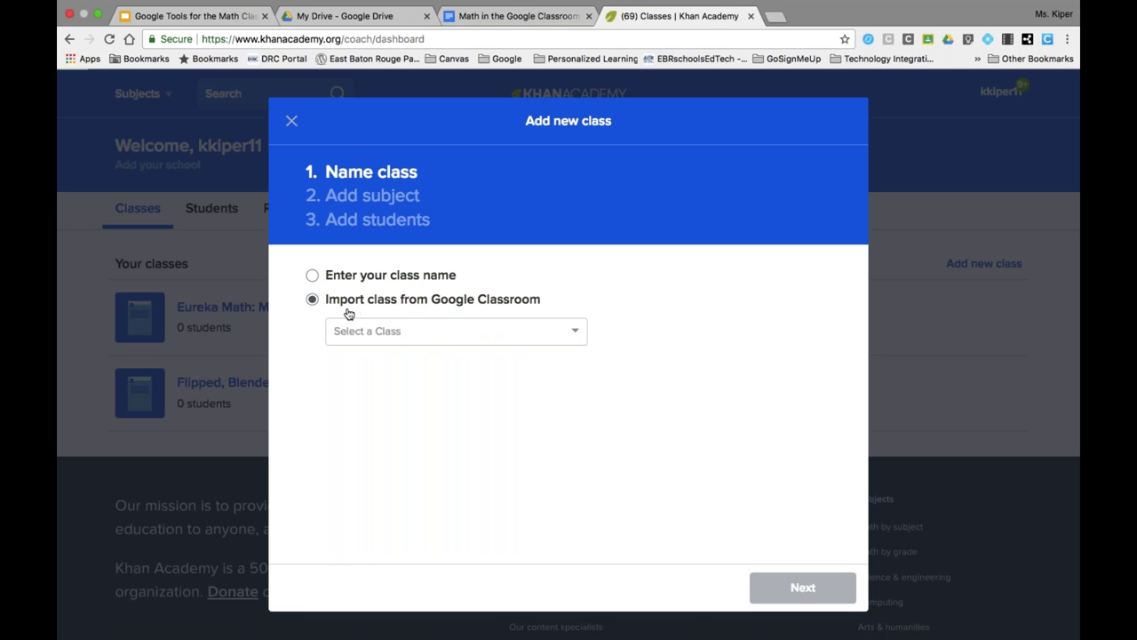
click(373, 334)
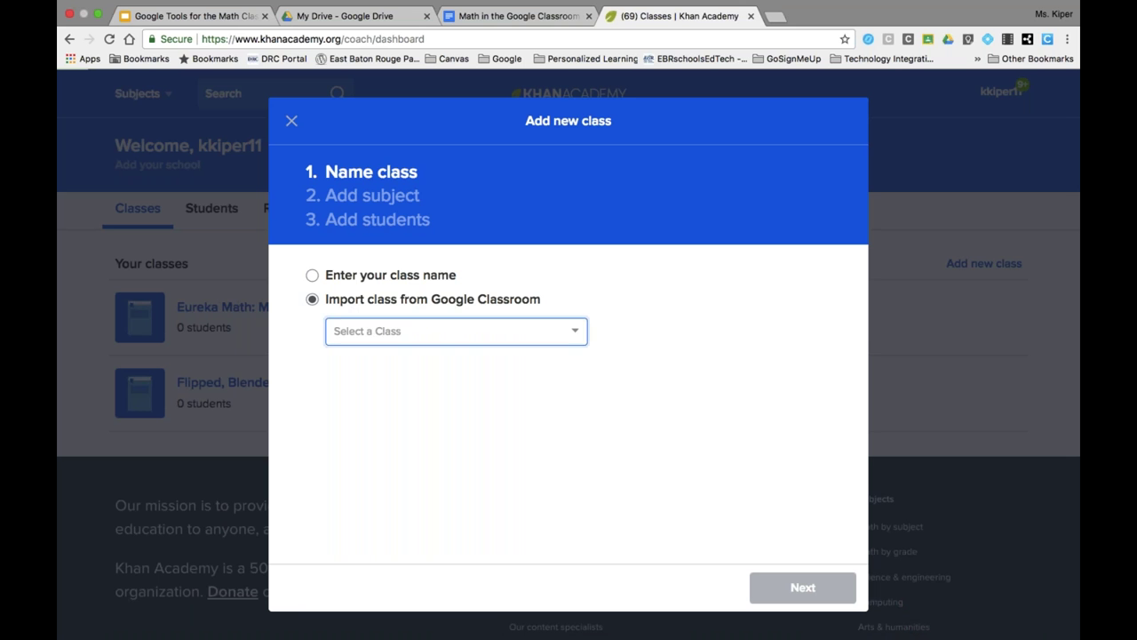
click(577, 335)
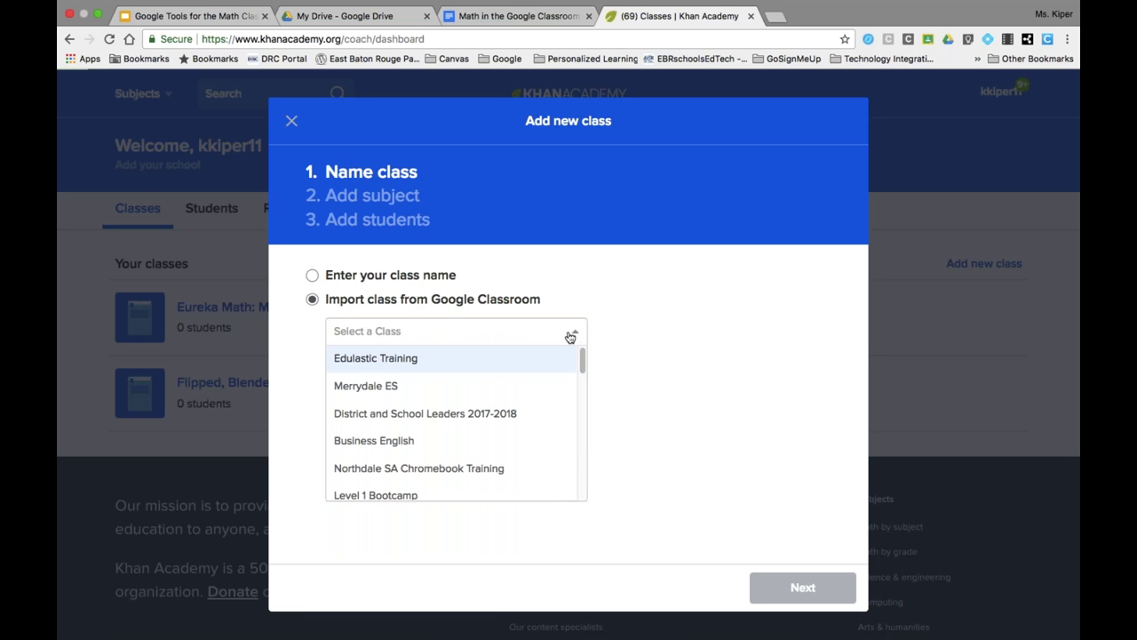
scroll(467, 371, down, 3)
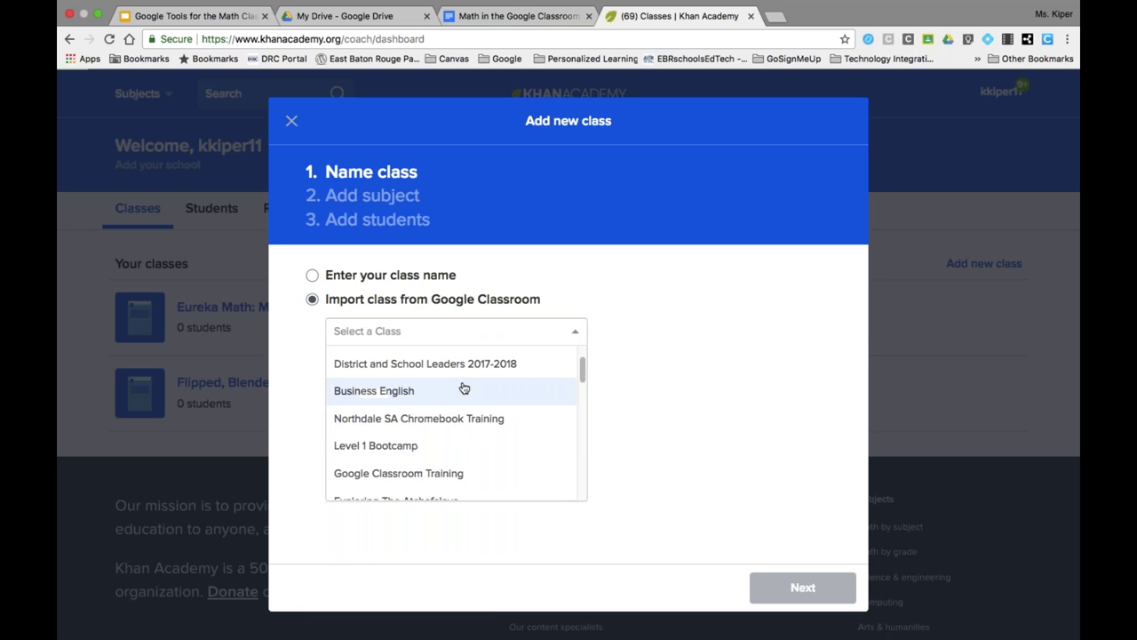
scroll(464, 388, down, 3)
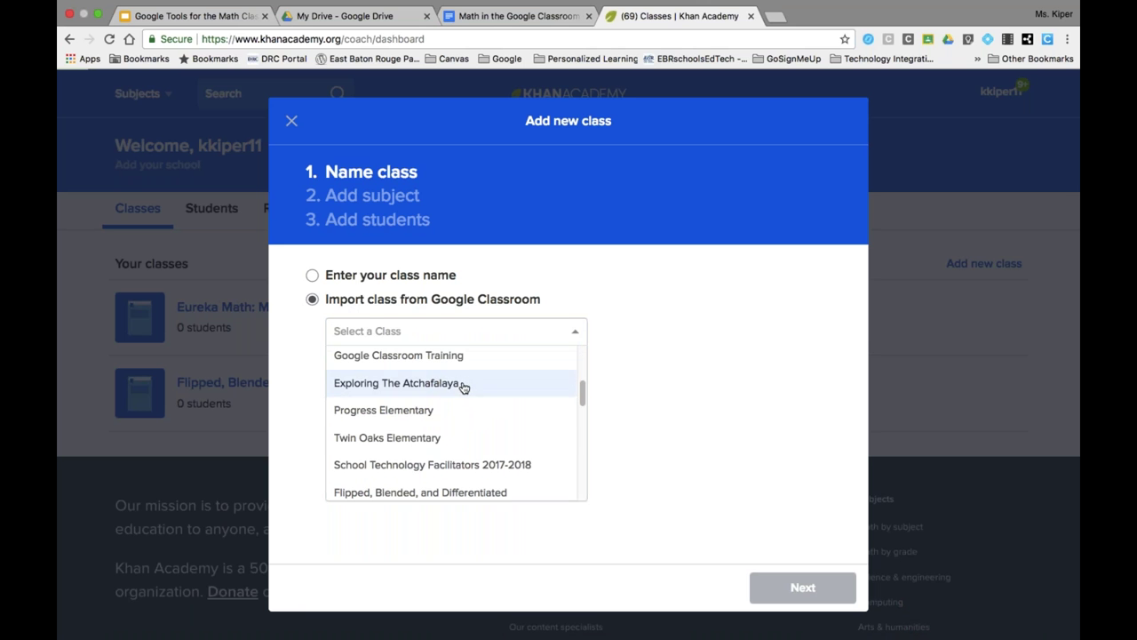
click(468, 360)
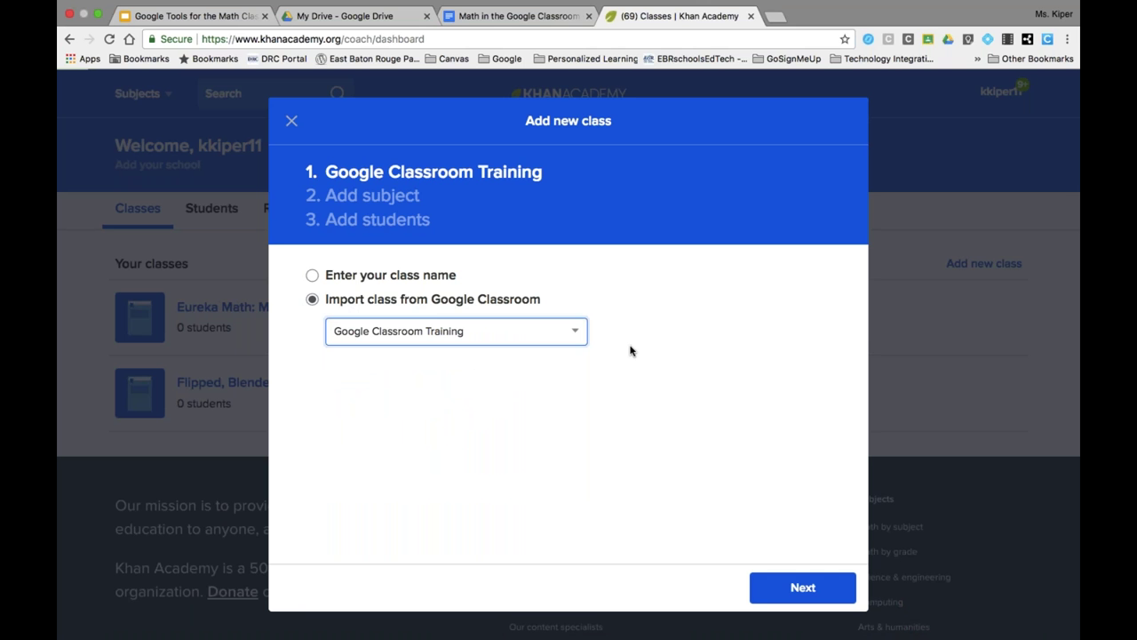
click(791, 591)
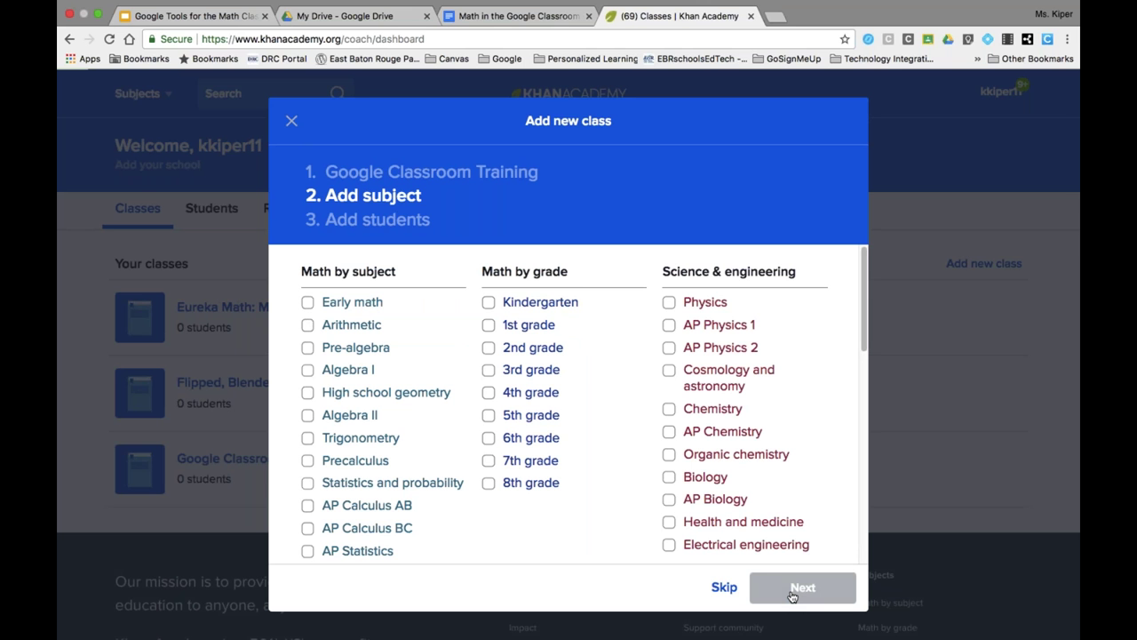
- Pick 8th grade under Eureka Math/EngageNY as the class subject and create the class
scroll(376, 440, down, 3)
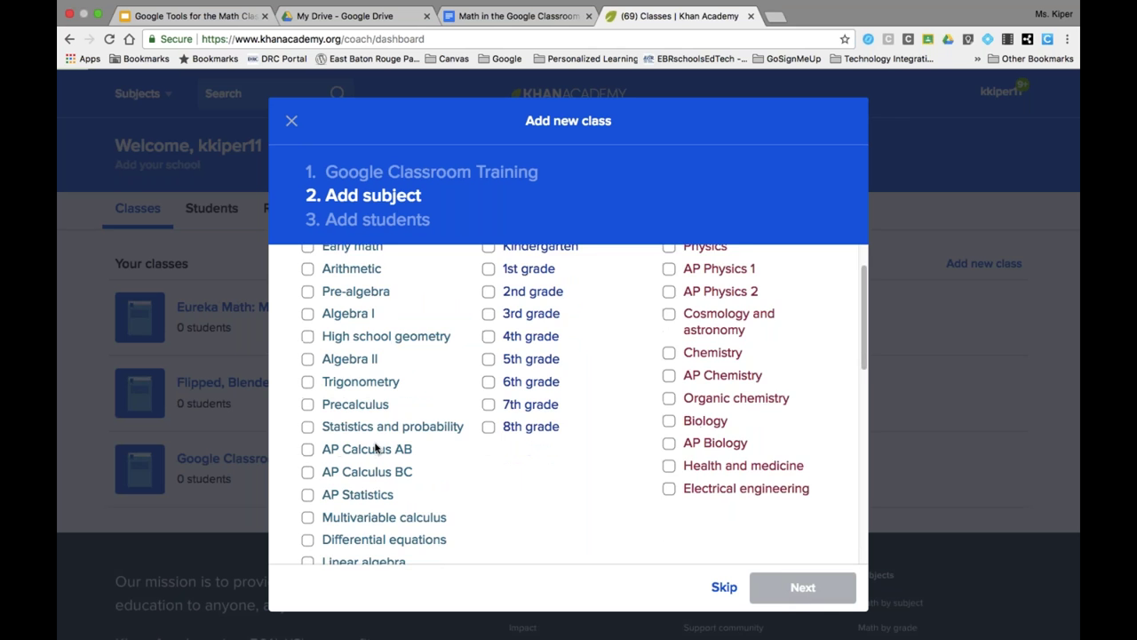
scroll(376, 449, down, 5)
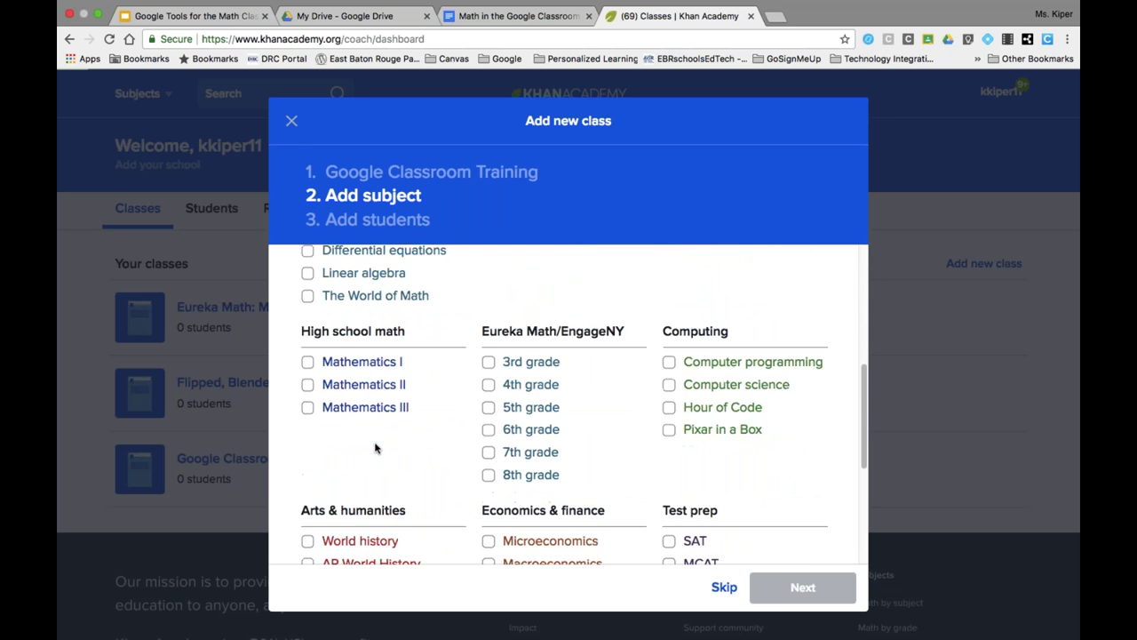
scroll(376, 448, up, 3)
scroll(376, 449, up, 3)
scroll(376, 444, down, 2)
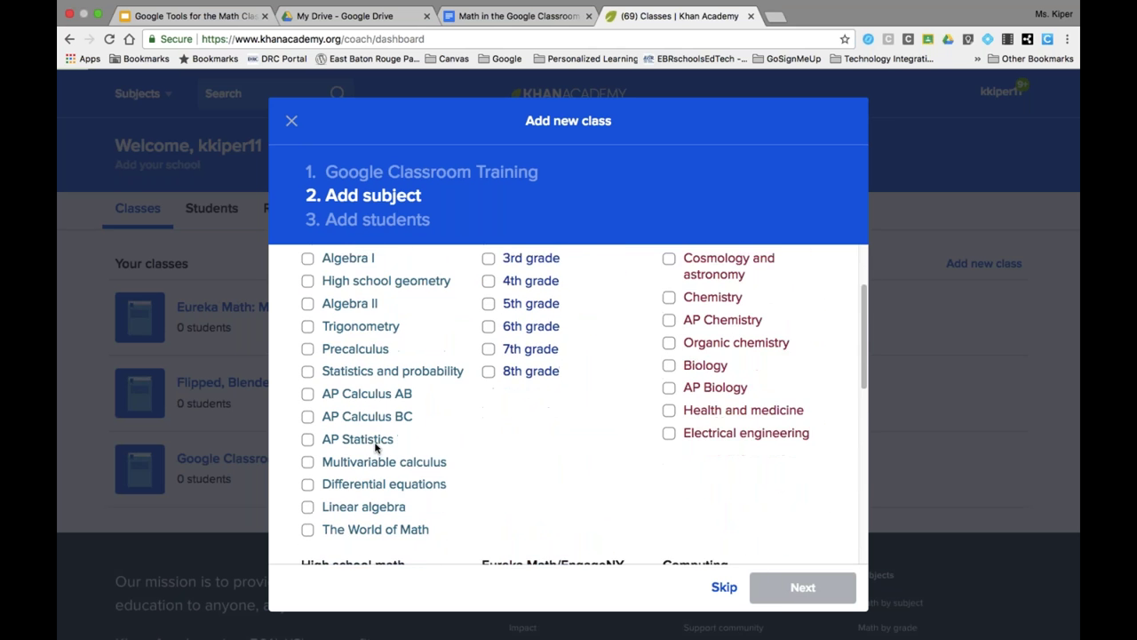
scroll(375, 447, down, 2)
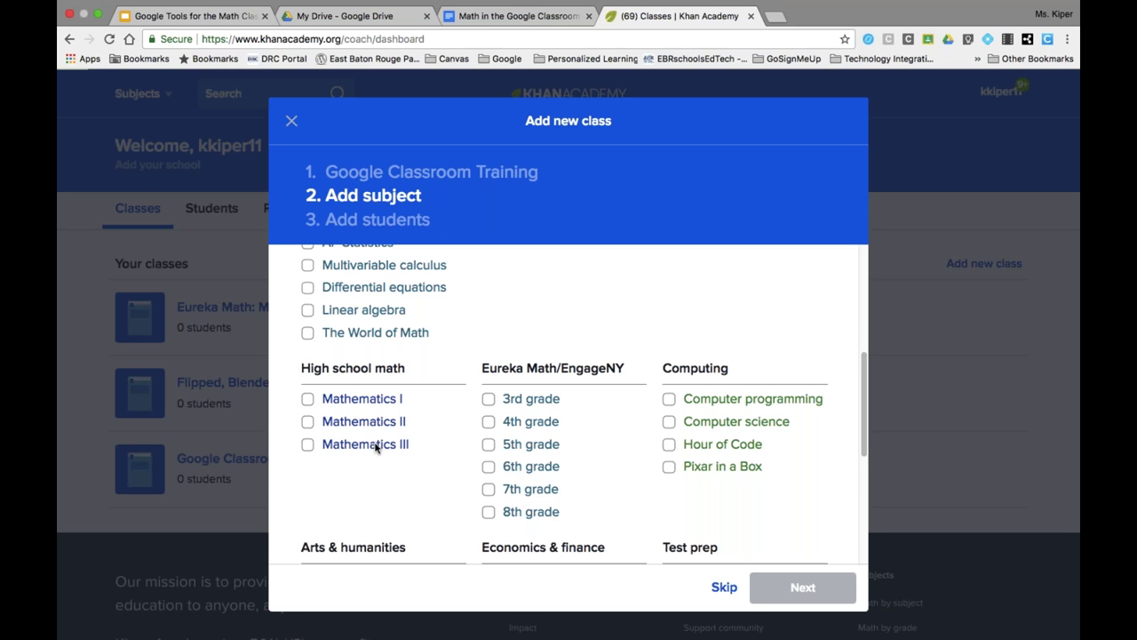
scroll(376, 449, down, 2)
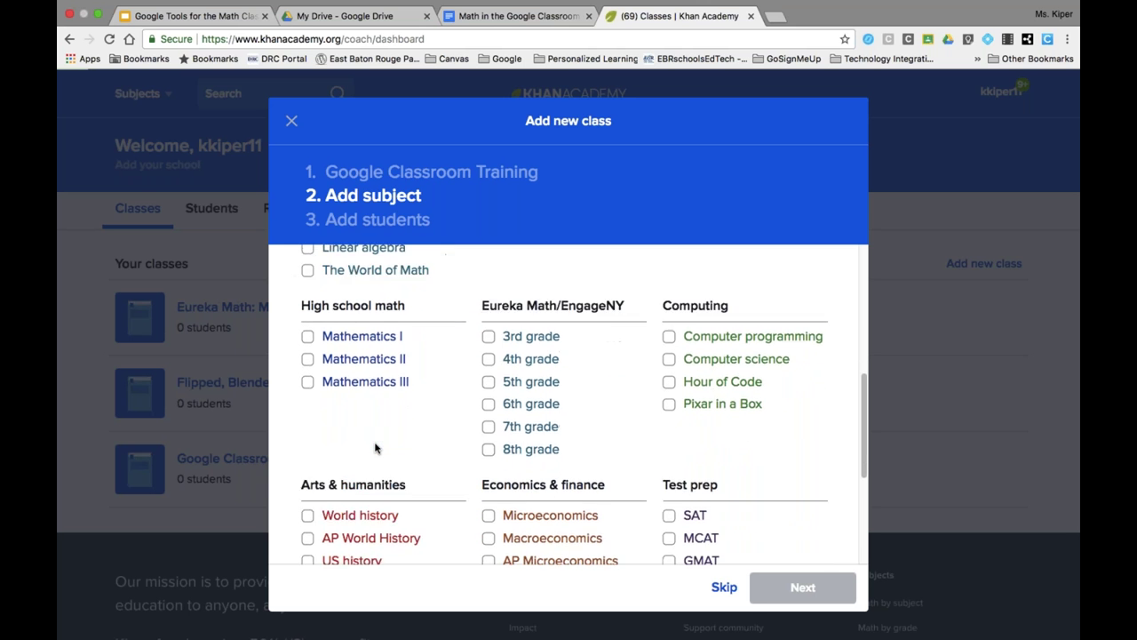
scroll(375, 449, down, 5)
scroll(375, 449, up, 4)
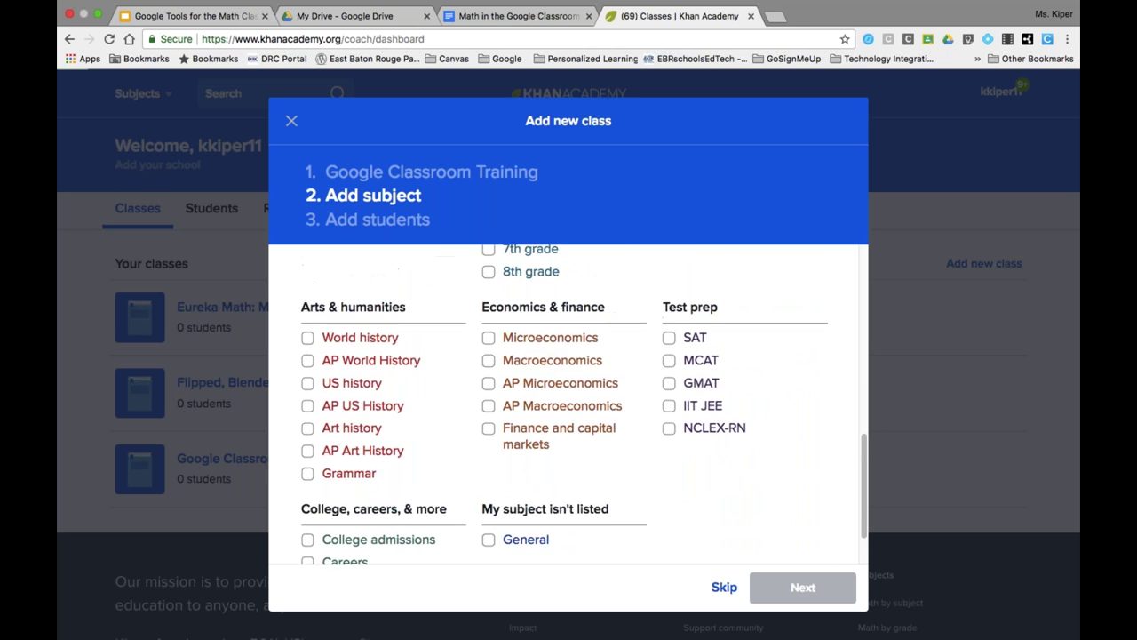
scroll(402, 469, up, 3)
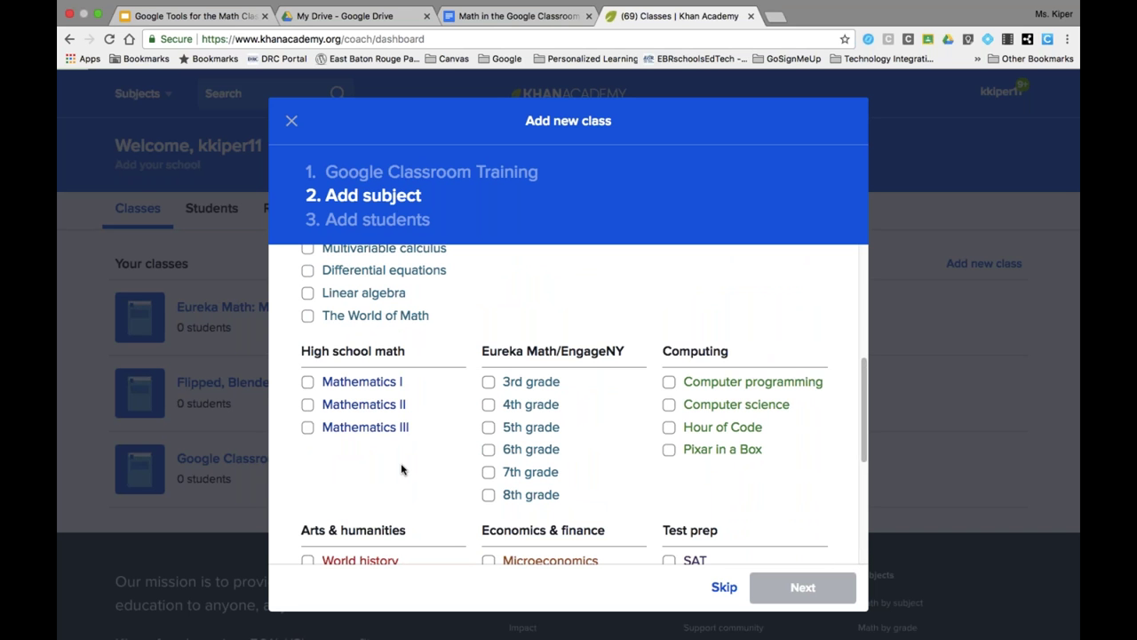
click(490, 496)
scroll(489, 497, down, 3)
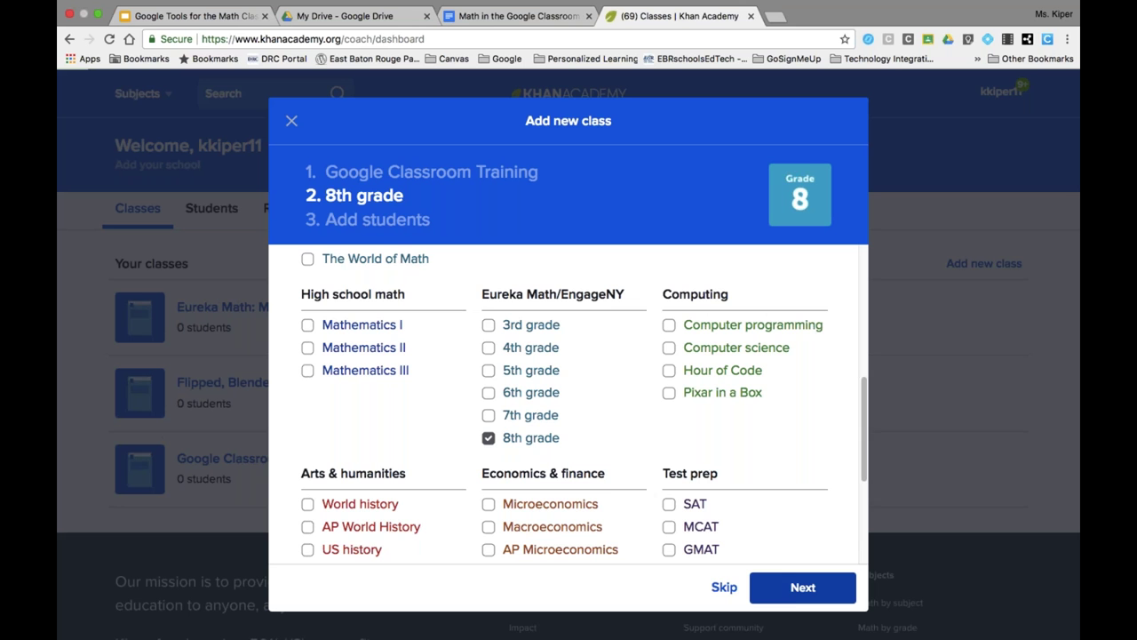
click(795, 588)
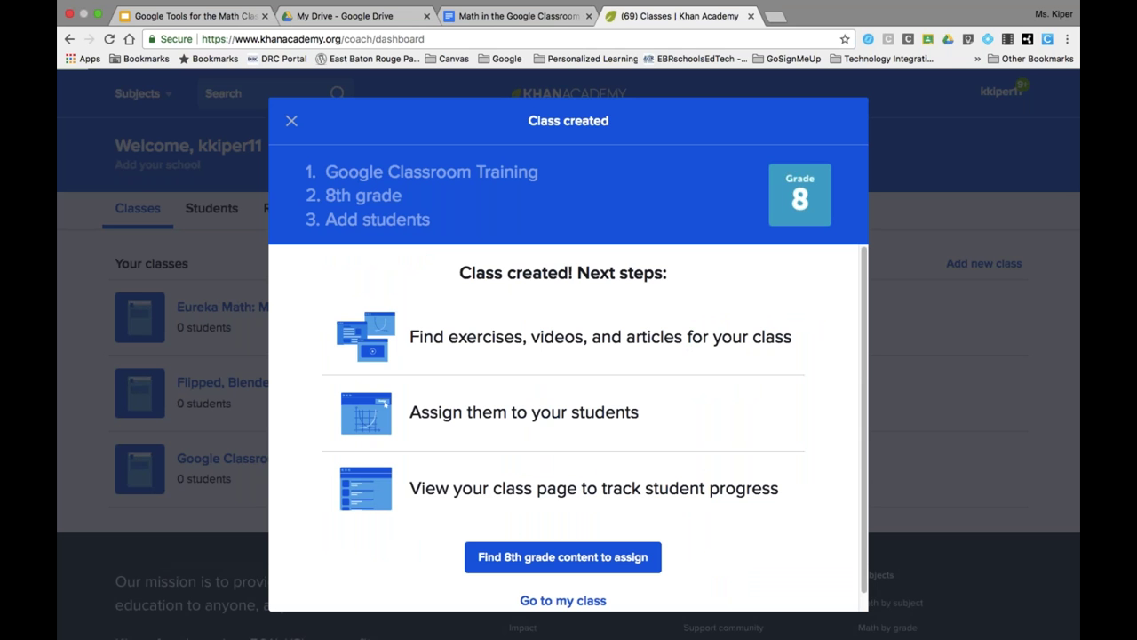
- Choose Find 8th grade content to assign from the Class created dialog
scroll(568, 428, down, 1)
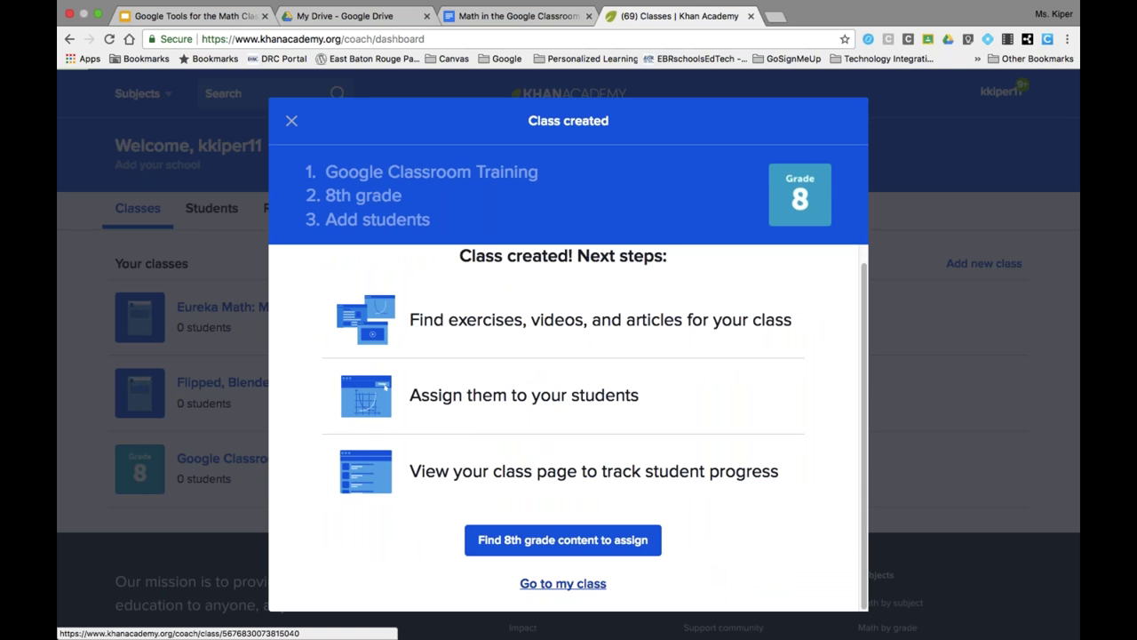
click(573, 541)
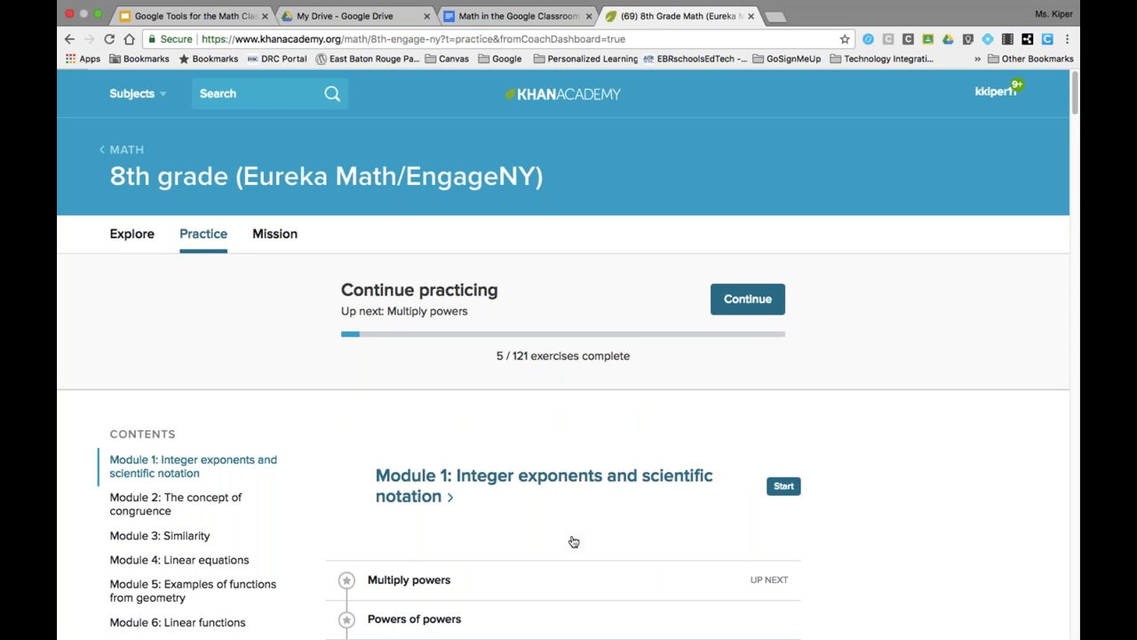
- Preview the Module 1 Multiply powers exercise and open its full lesson page
scroll(573, 541, down, 3)
scroll(573, 541, down, 3)
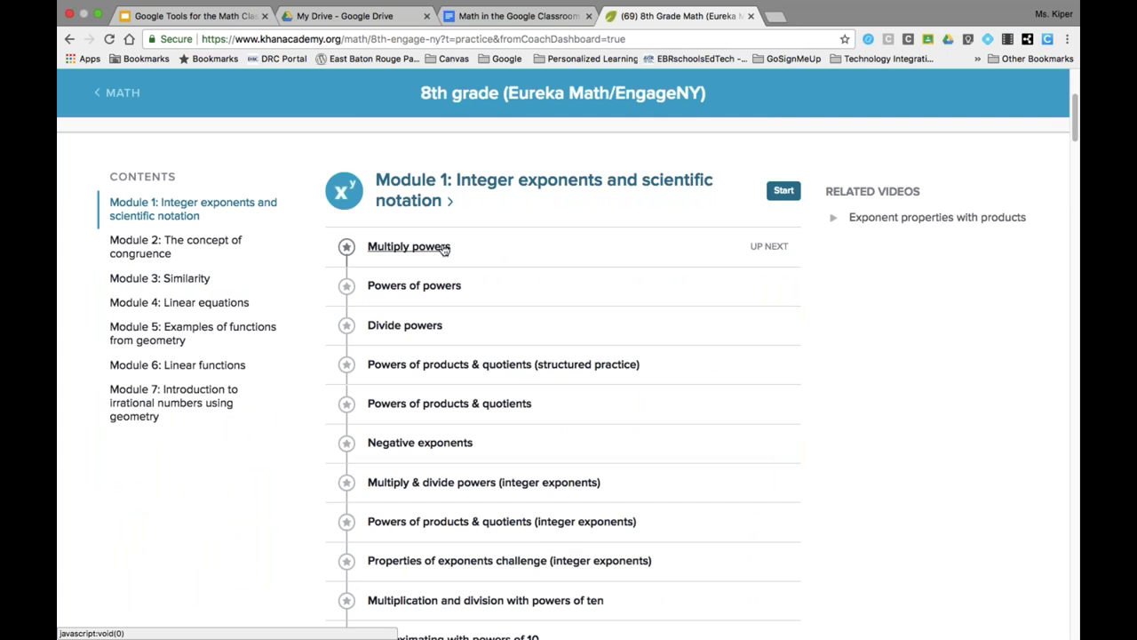
click(444, 248)
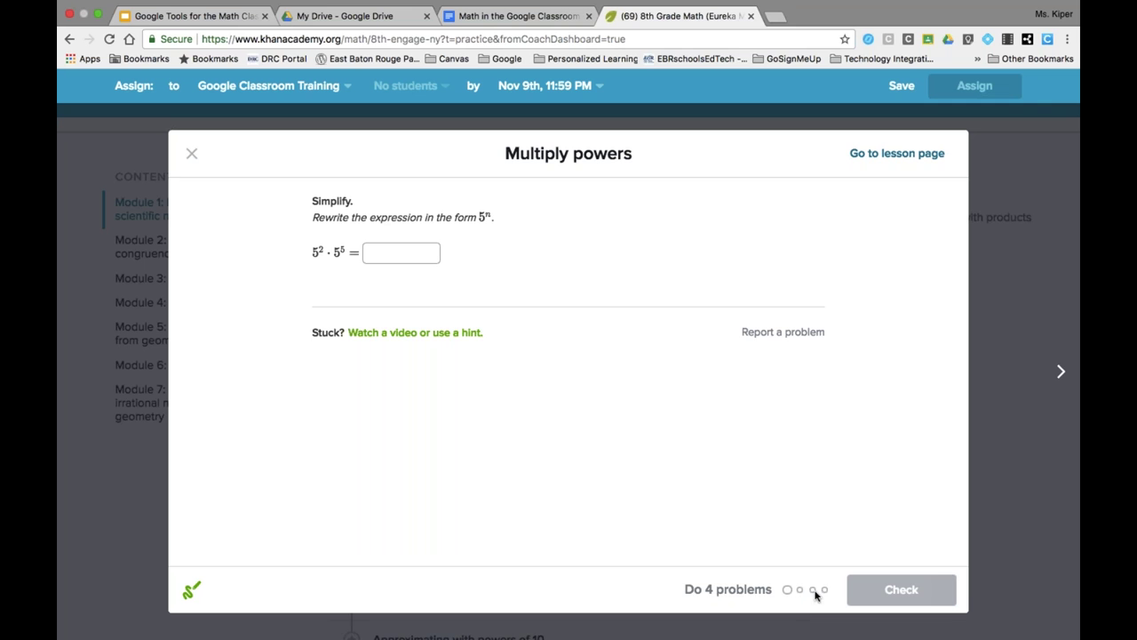
click(897, 153)
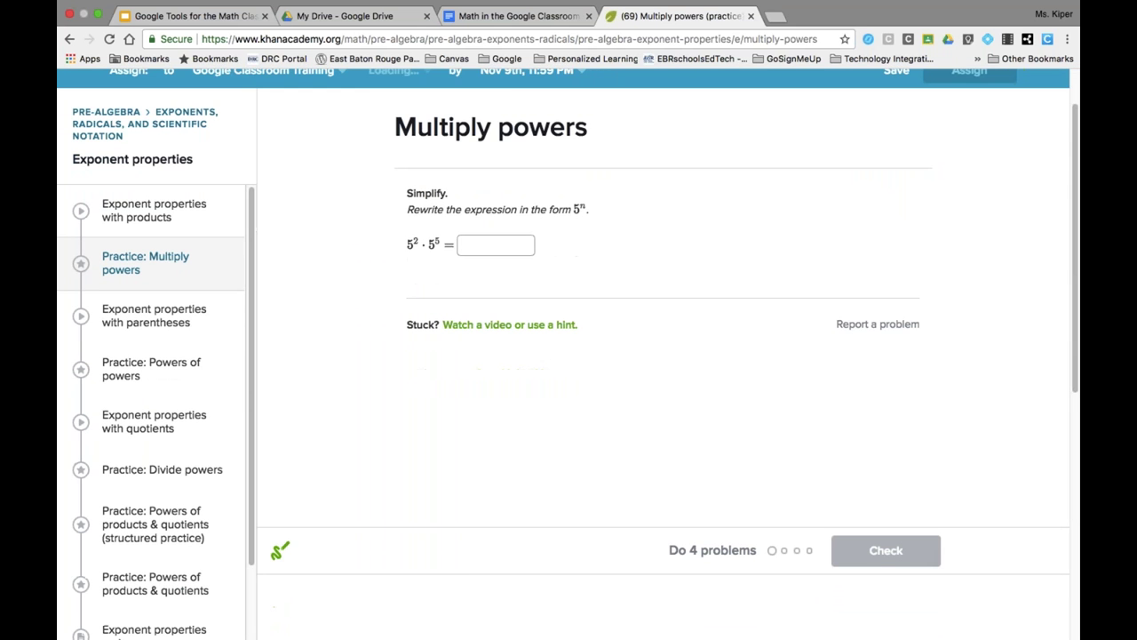
scroll(788, 288, down, 3)
scroll(788, 289, up, 4)
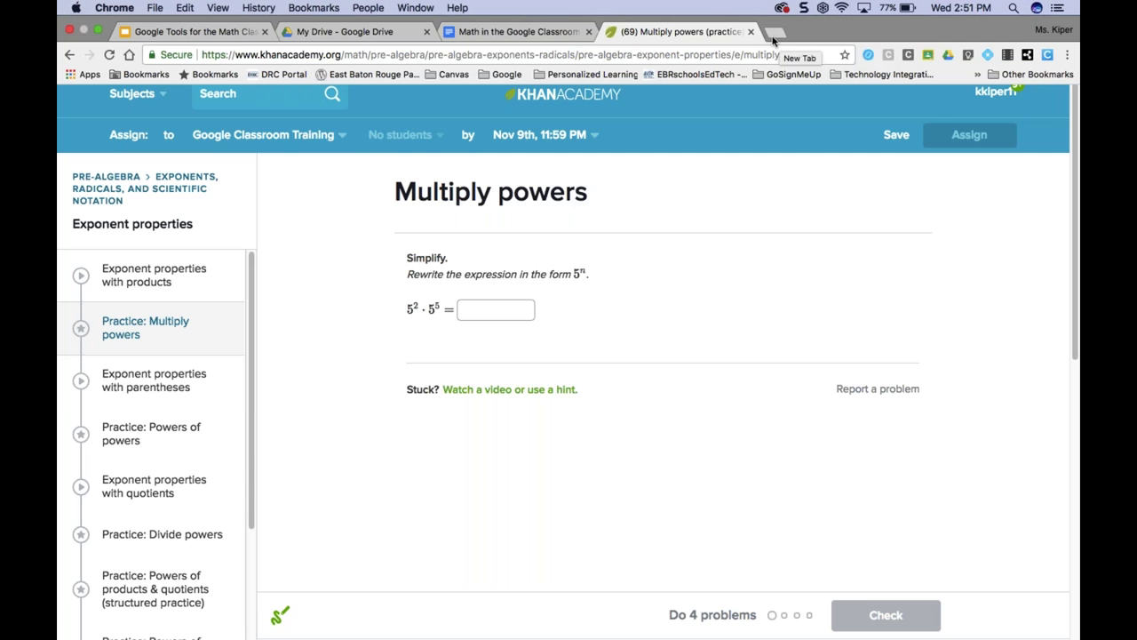
- Close the Khan Academy tab, search 'prodigy math' and open the Prodigy Math Game site
click(753, 34)
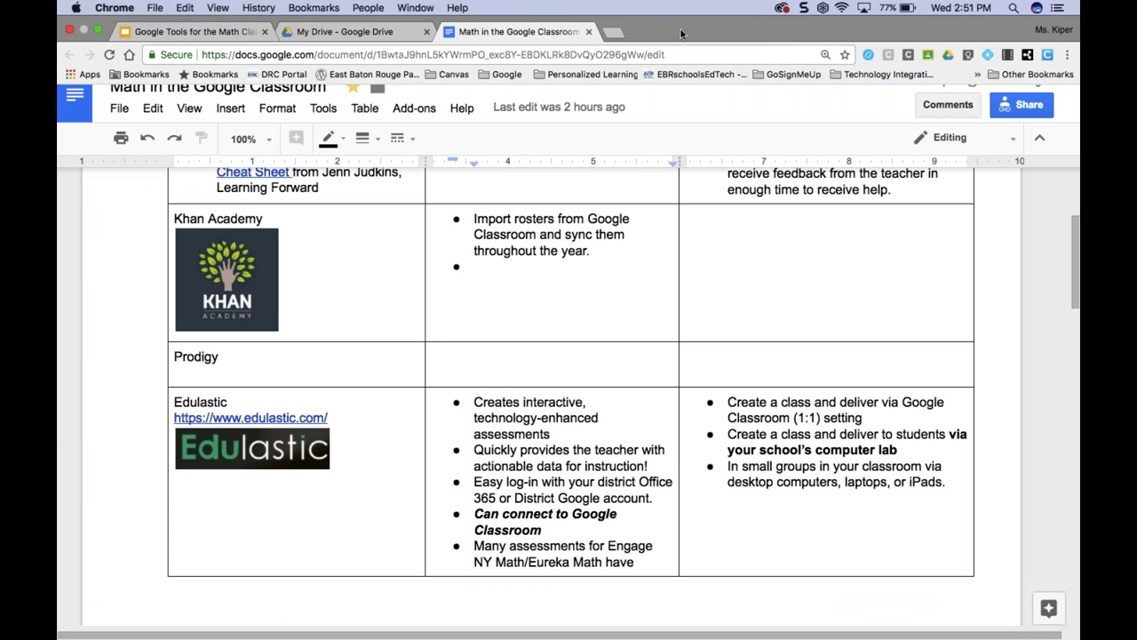
click(612, 33)
text(p)
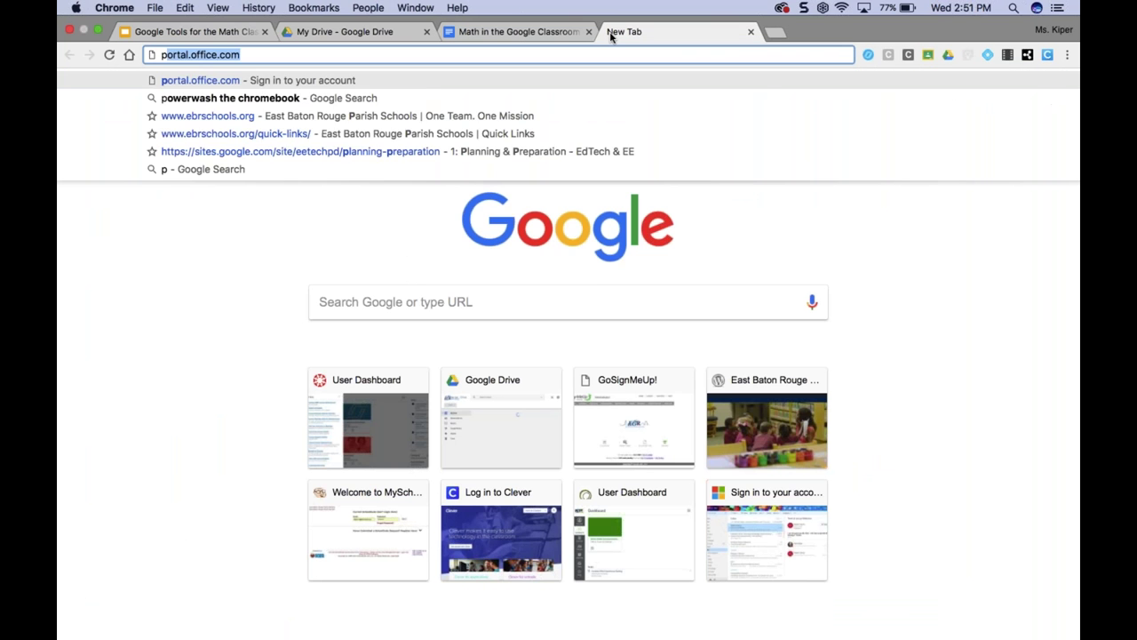
text(rodigy math)
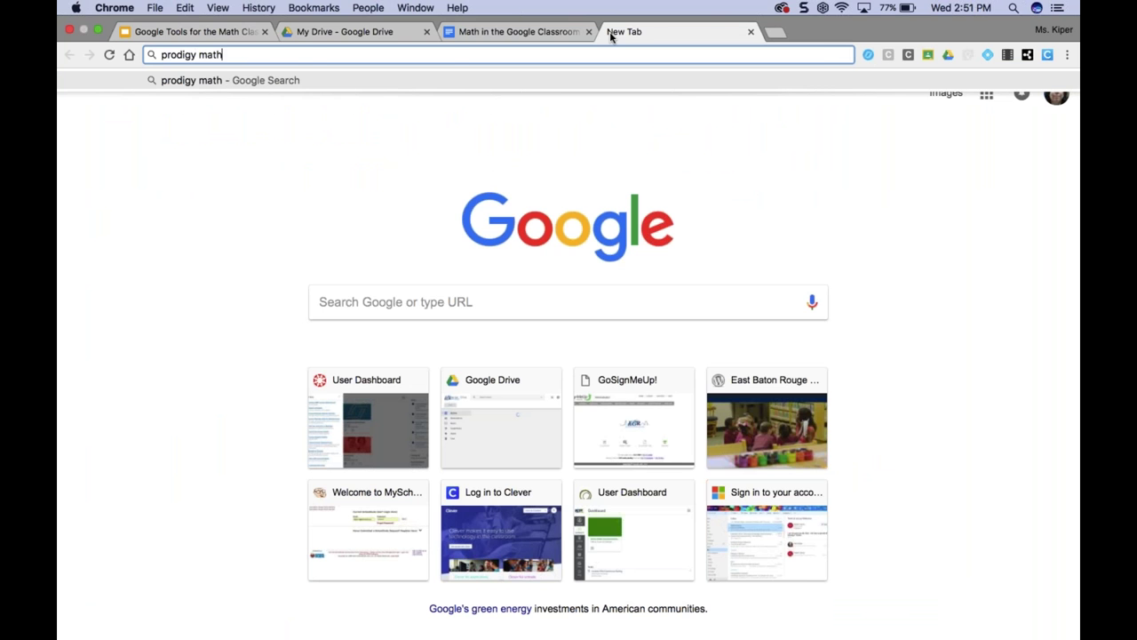
key(Return)
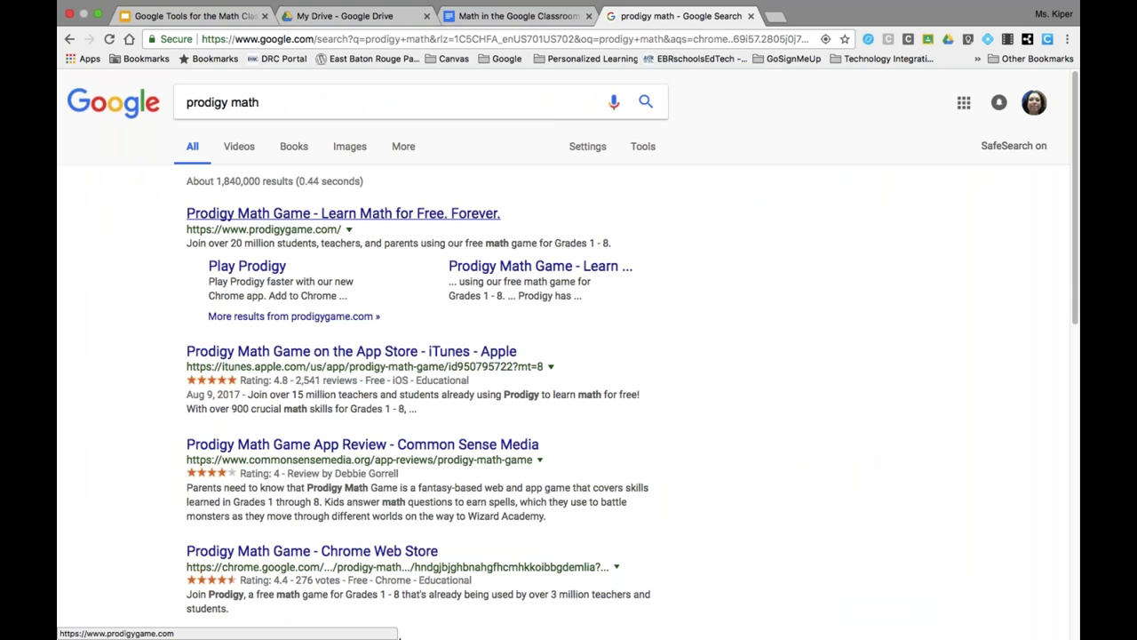
click(343, 214)
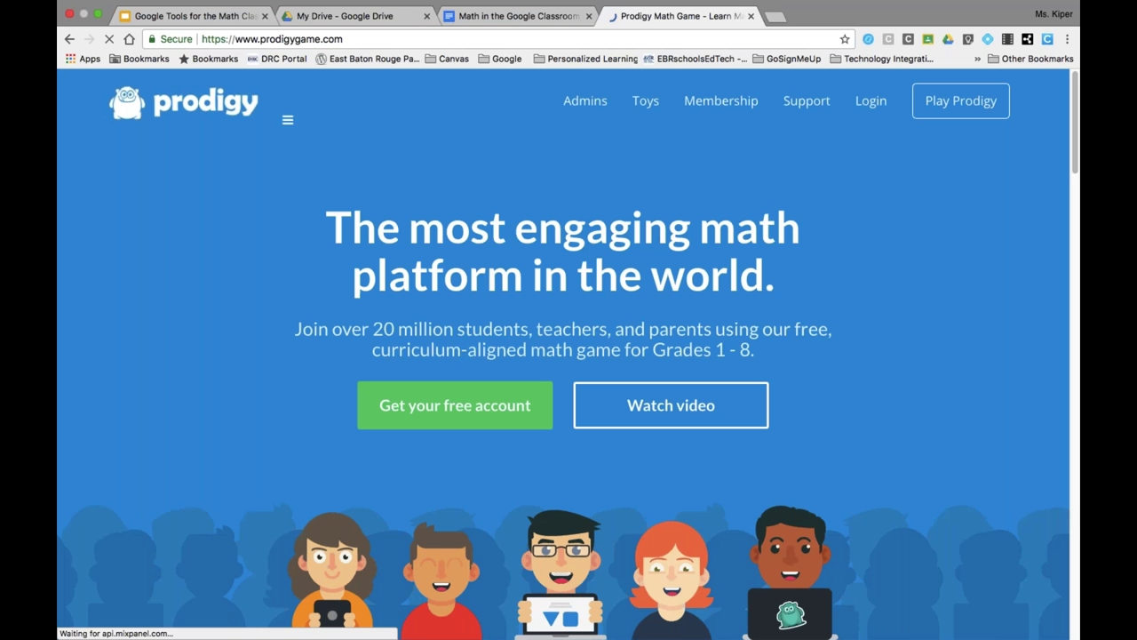
- Copy the prodigygame.com address and return to the Math in the Google Classroom document
mouse_move(356, 7)
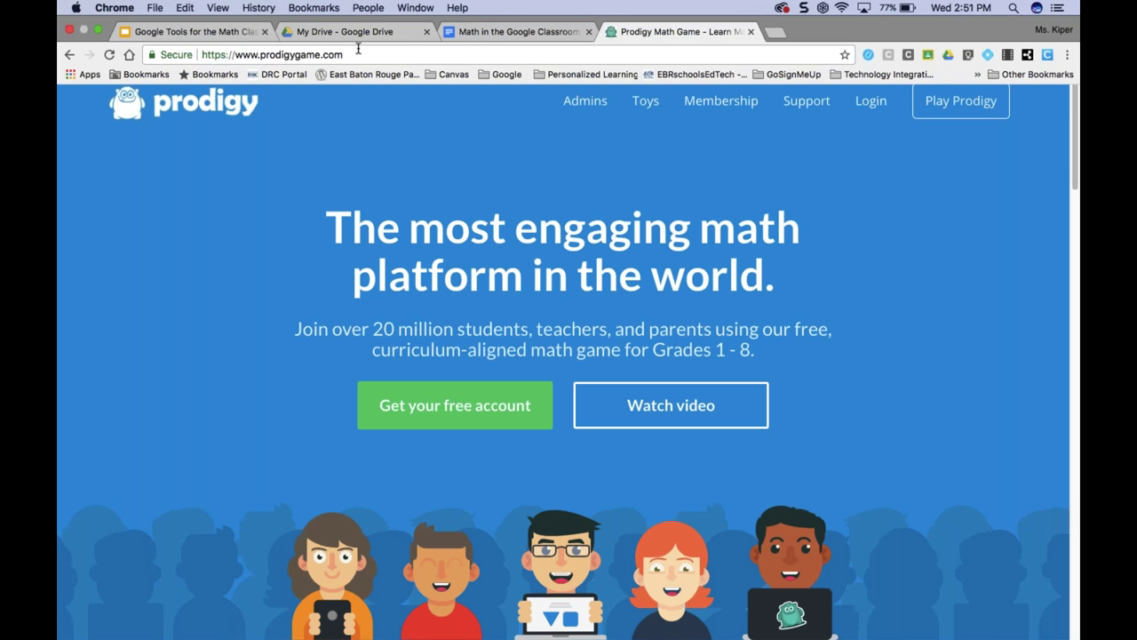
drag(336, 55, 191, 55)
right_click(248, 53)
click(267, 69)
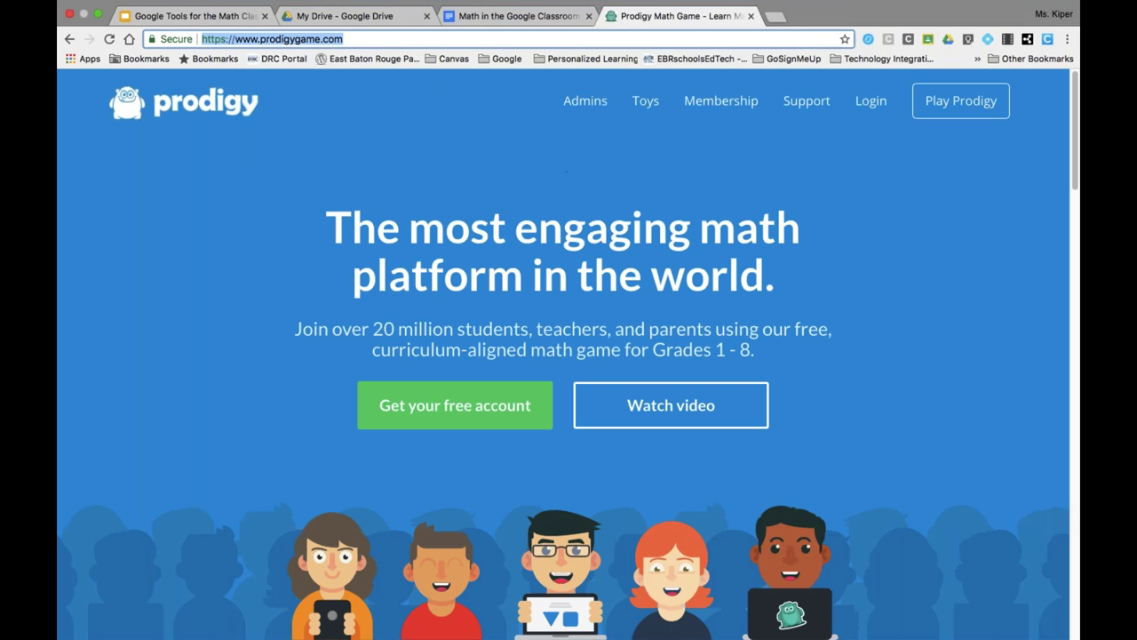
mouse_move(495, 636)
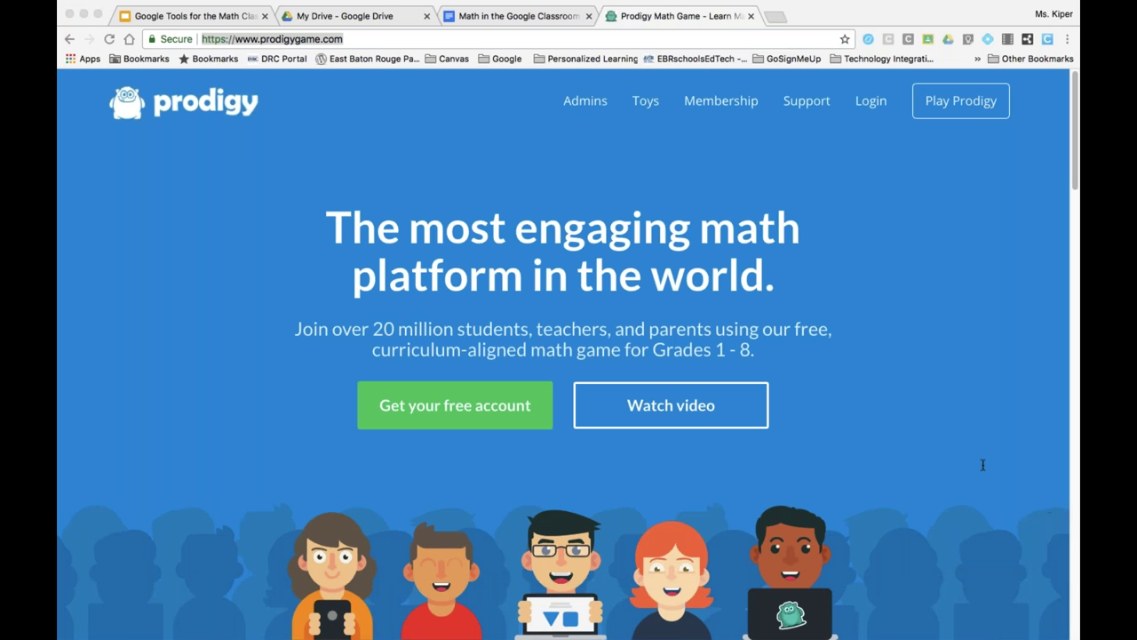
click(494, 16)
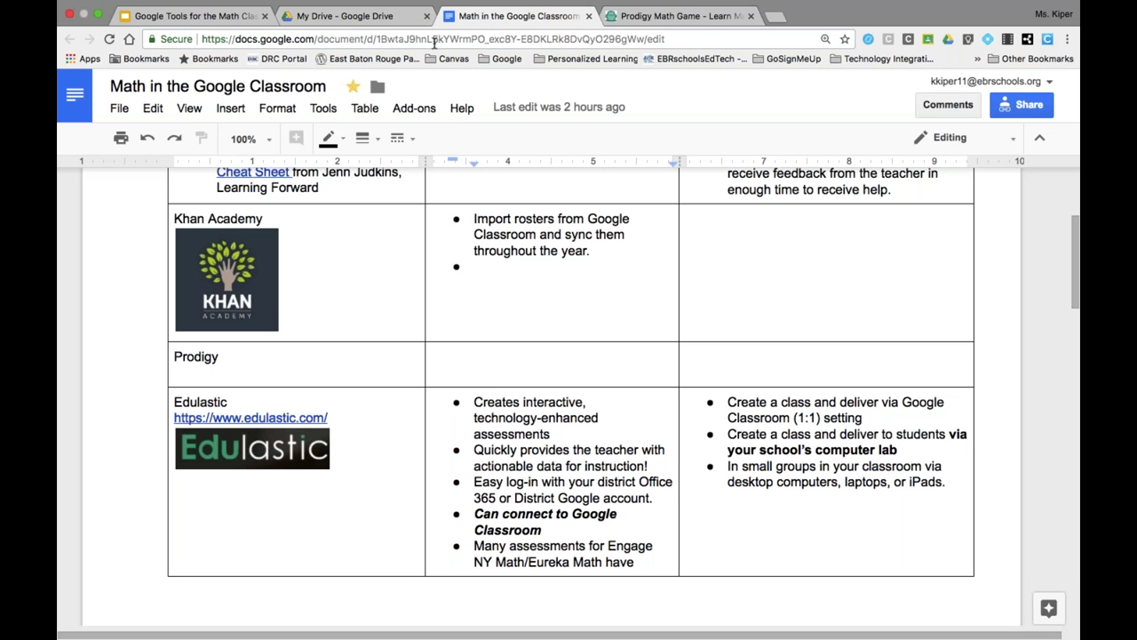
- Copy the Math in the Google Classroom document's web address from the address bar
click(436, 40)
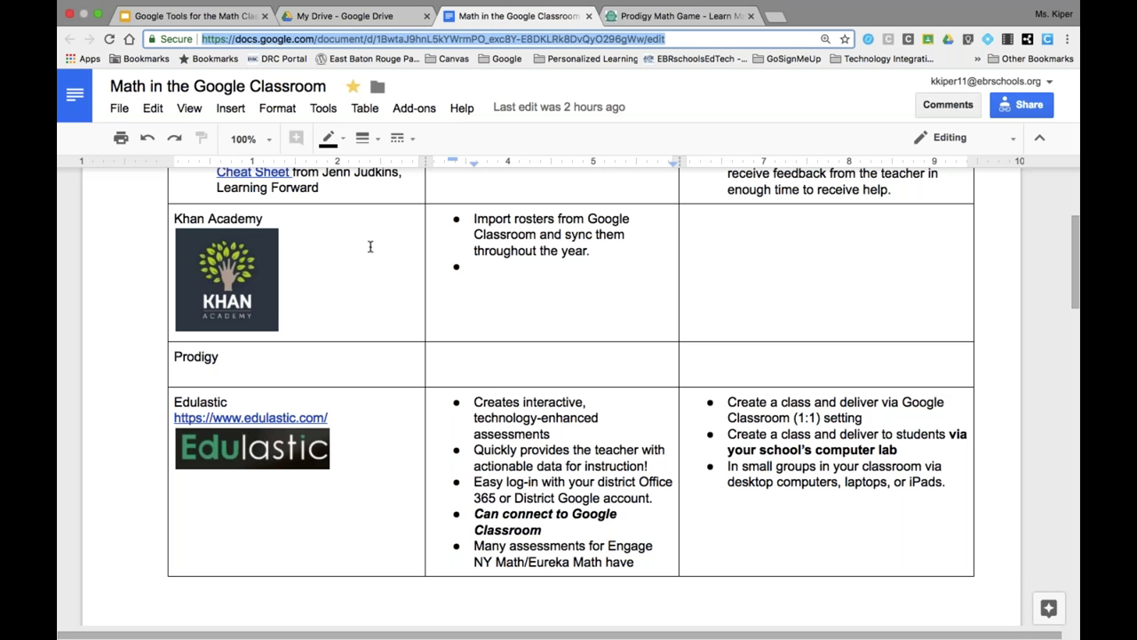
right_click(482, 37)
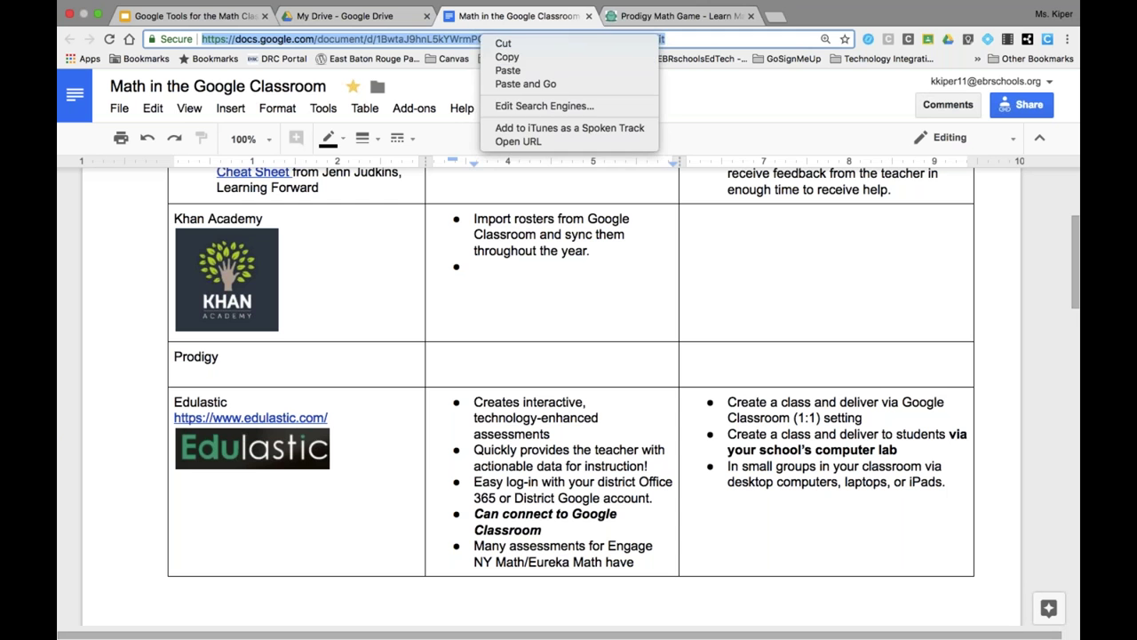
click(502, 54)
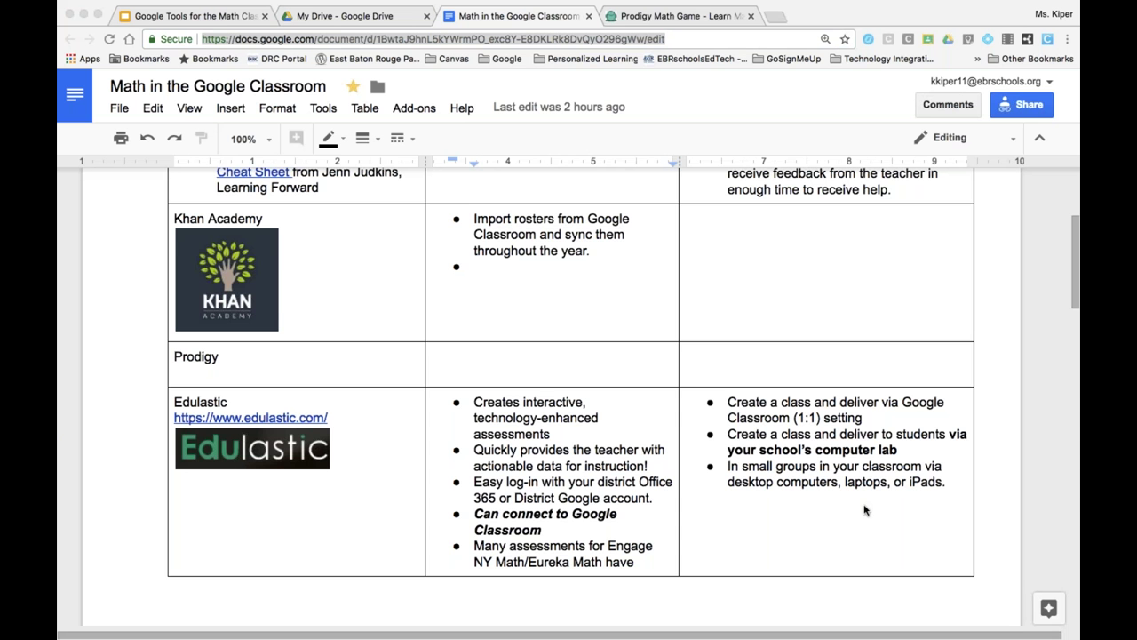
scroll(574, 267, down, 1)
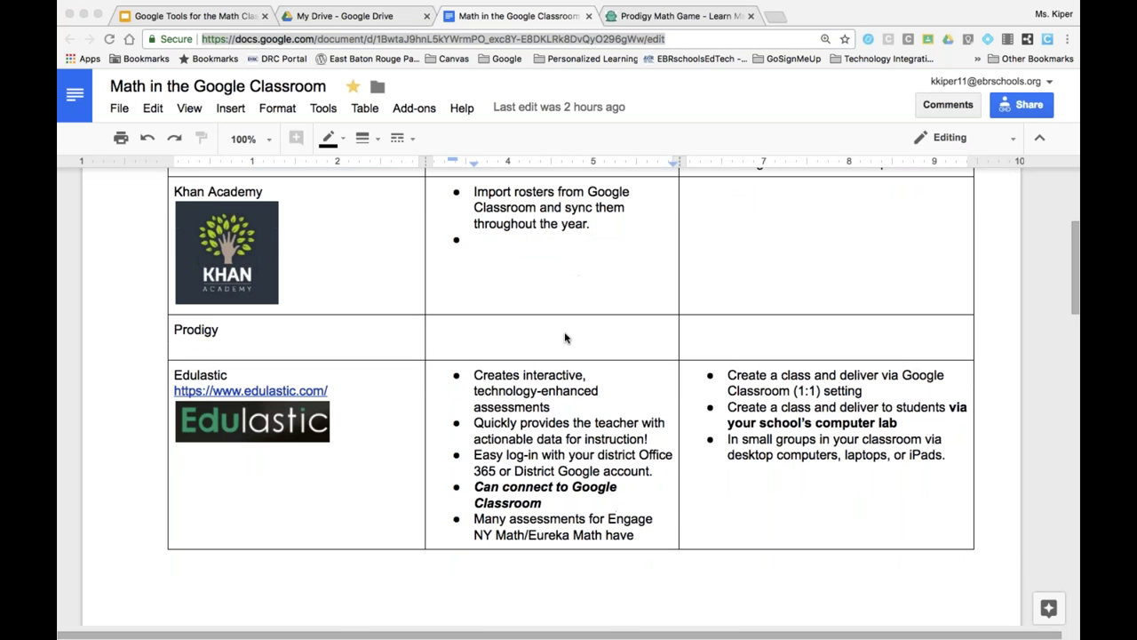
- Return to the Prodigy page and log in with Google using the first listed account
click(623, 25)
click(622, 20)
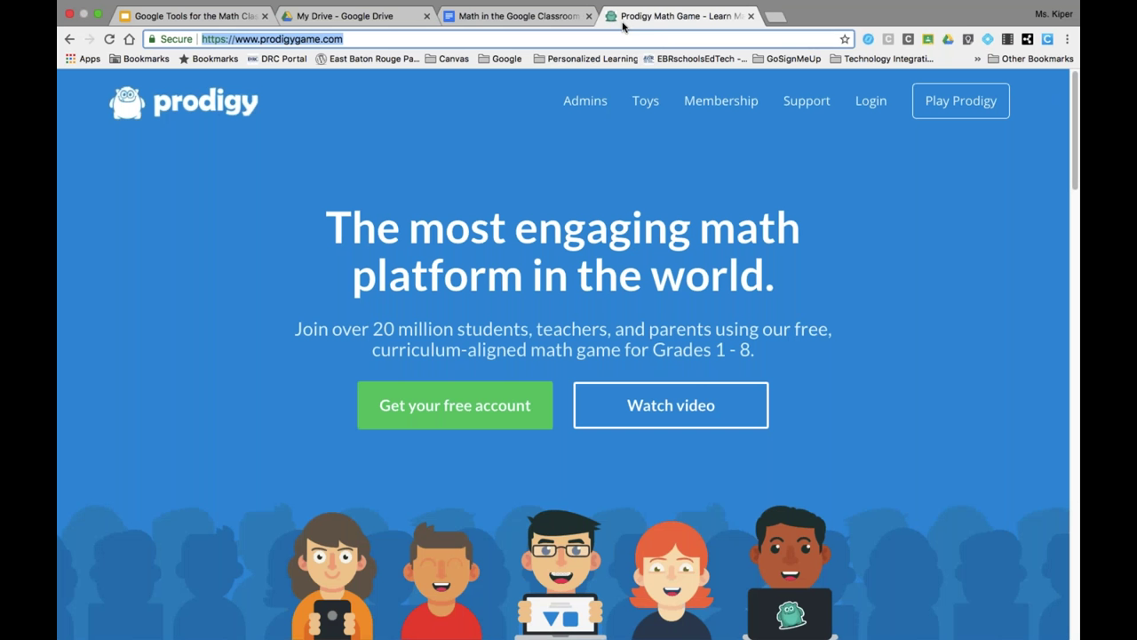
click(966, 71)
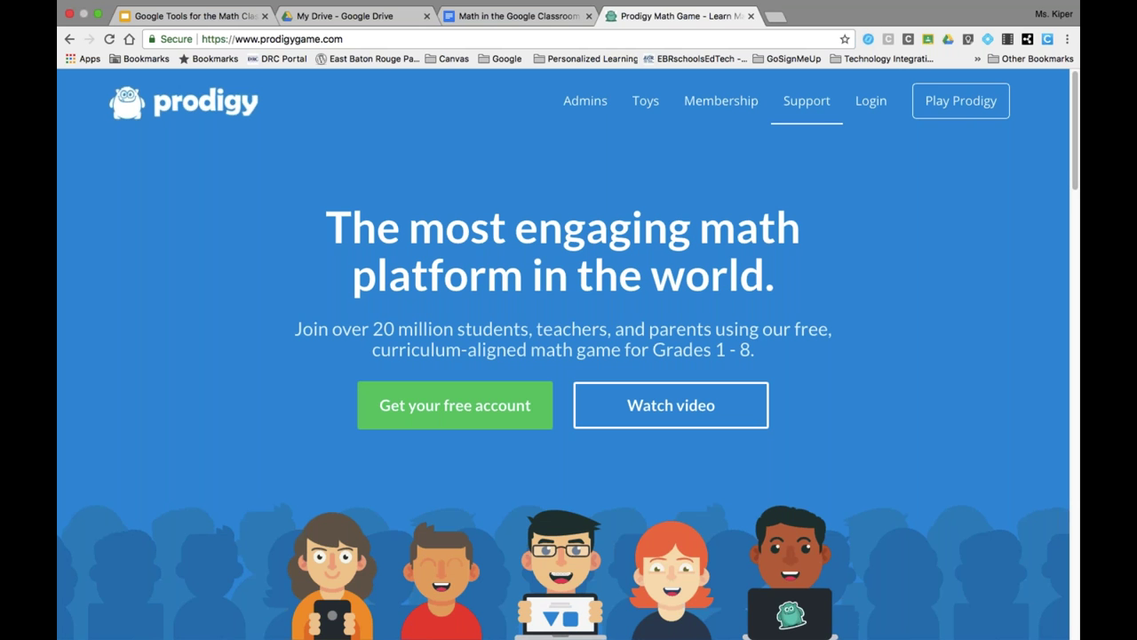
click(871, 101)
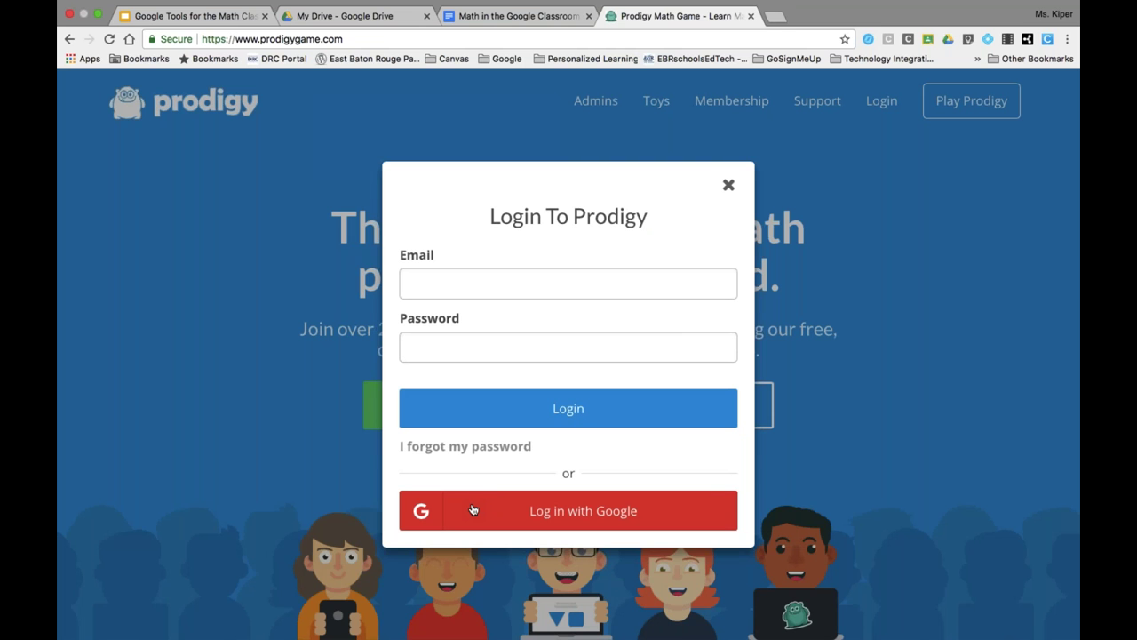
click(473, 509)
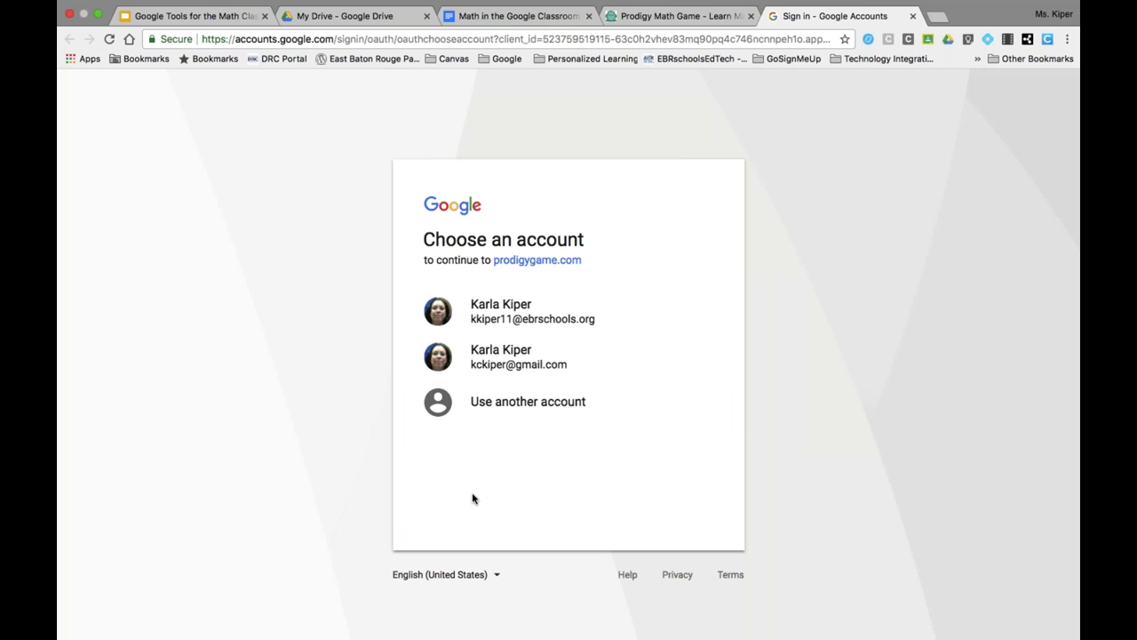
click(514, 318)
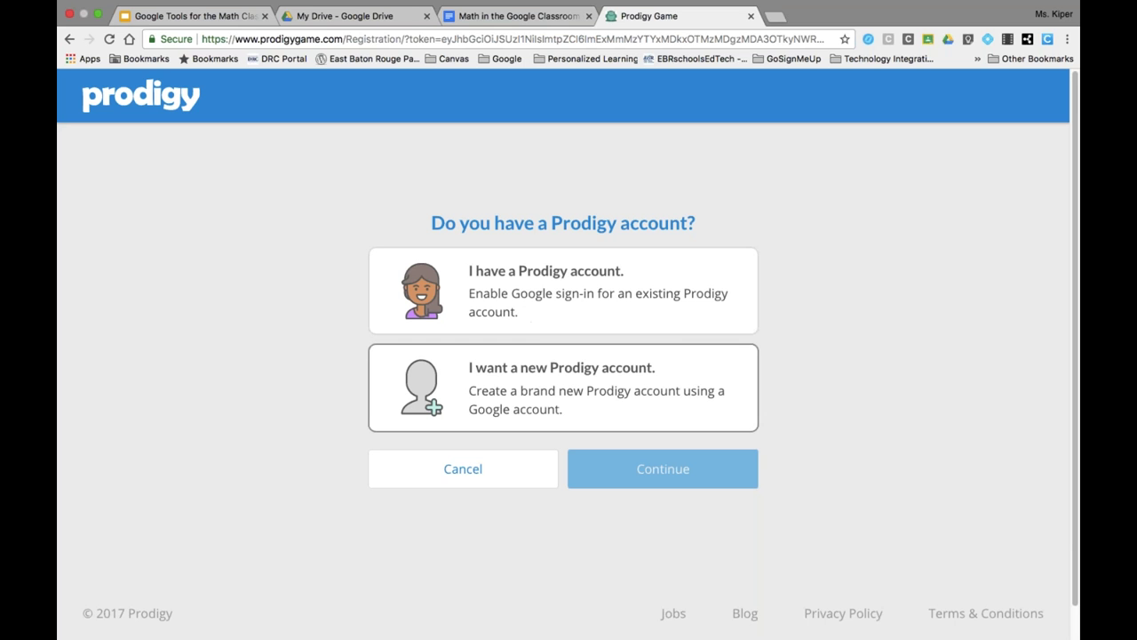
- Request a new Prodigy Teacher account, which is refused, then go back to the home page
click(532, 392)
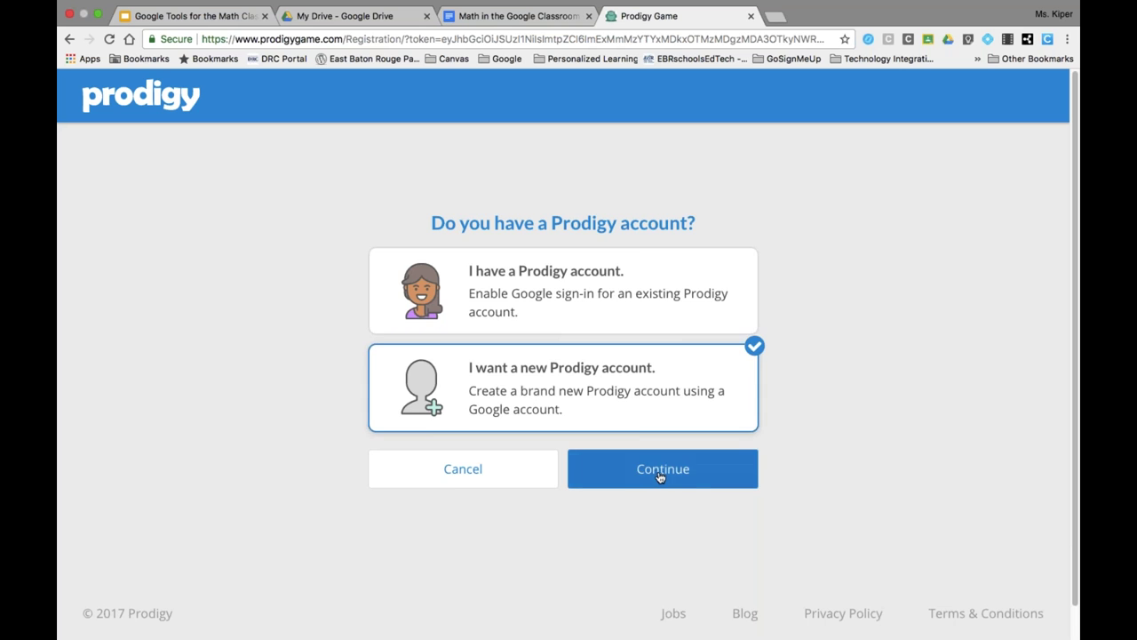
click(660, 475)
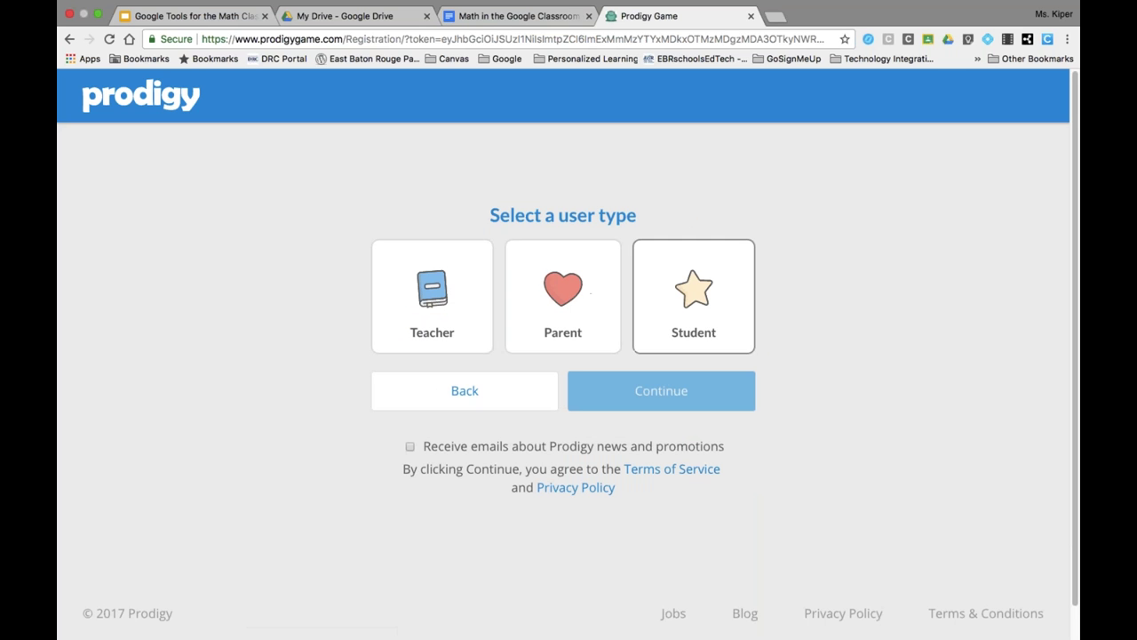
click(424, 300)
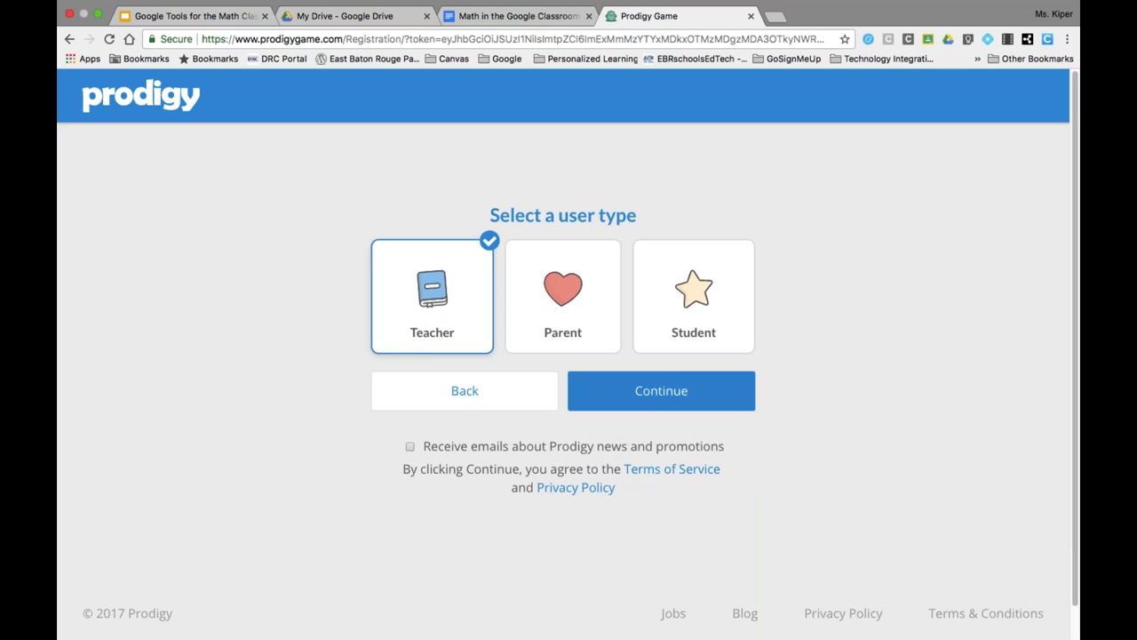
click(678, 394)
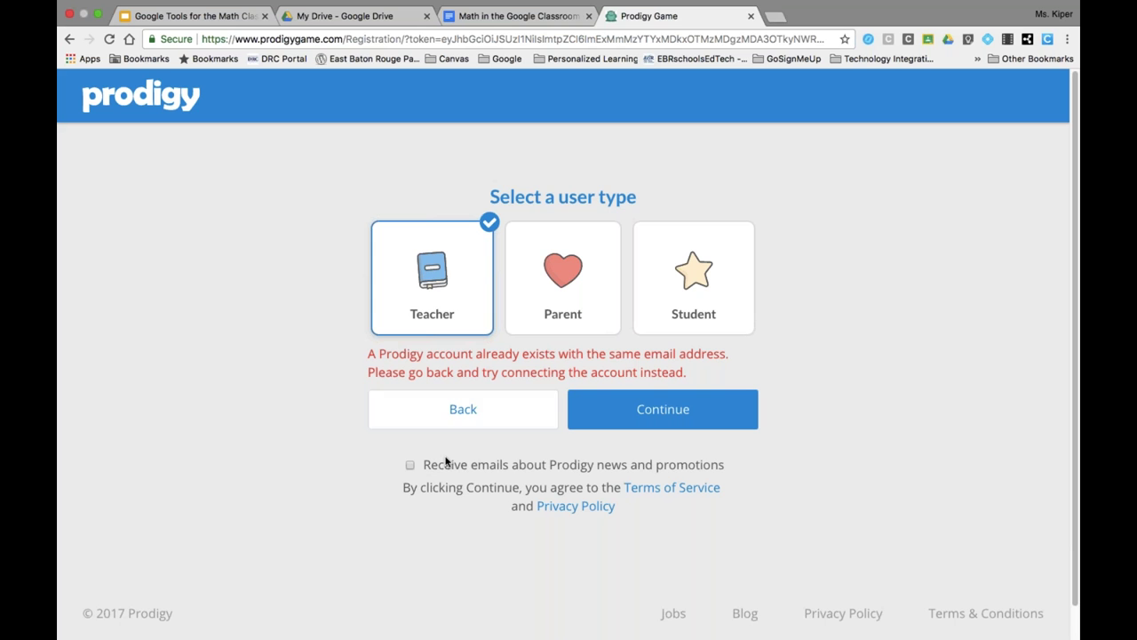
click(68, 41)
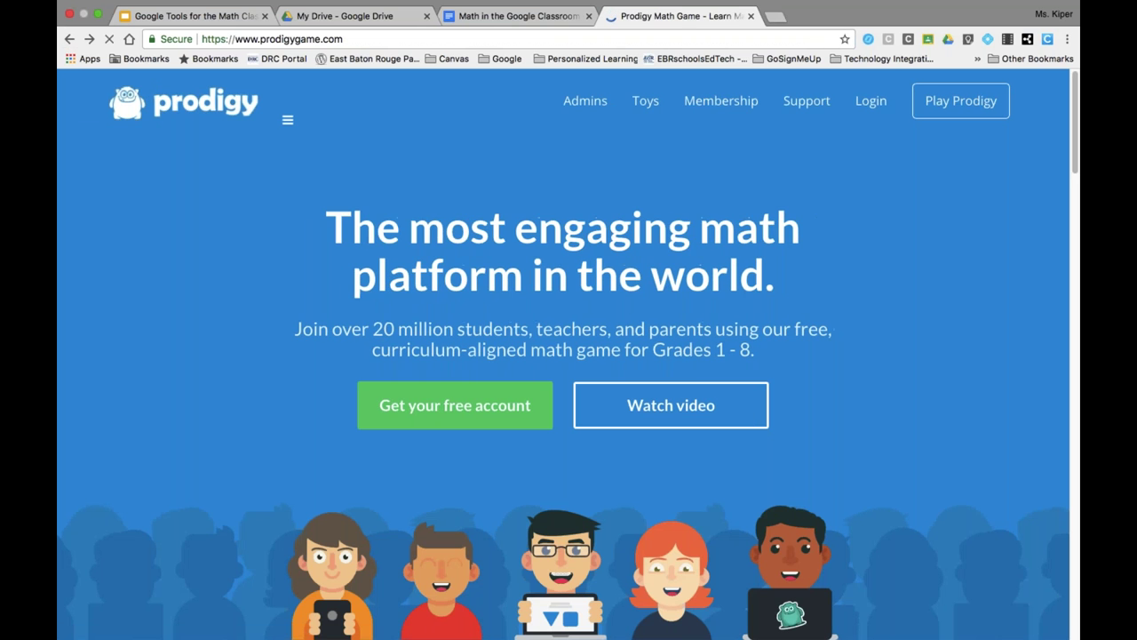
- Log in with Google again, indicating an existing Prodigy account
click(871, 100)
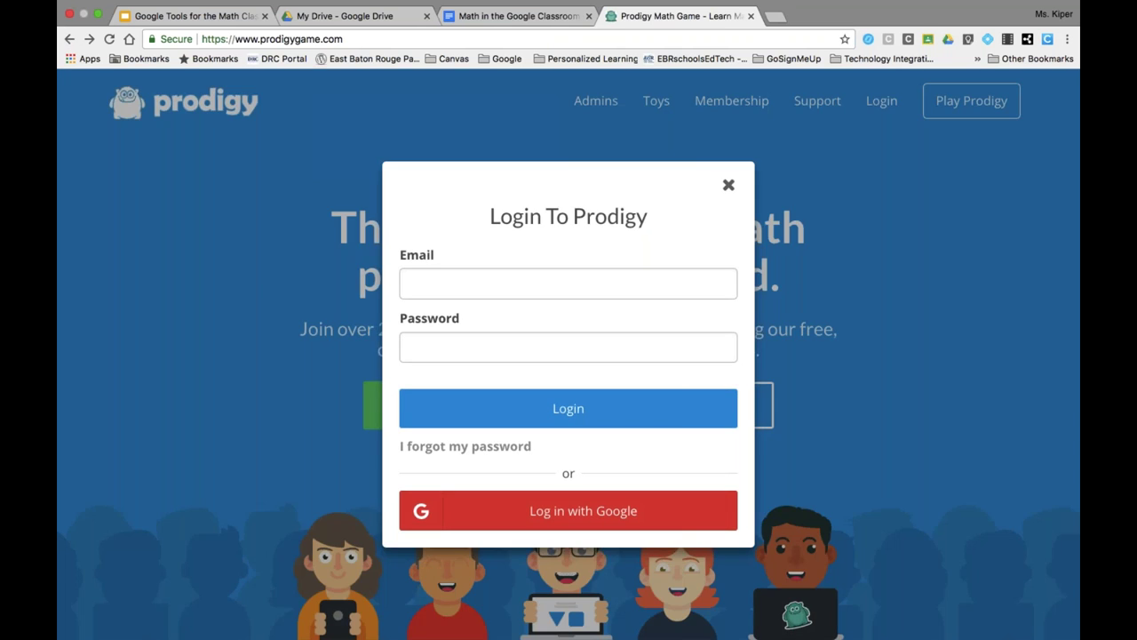
click(489, 511)
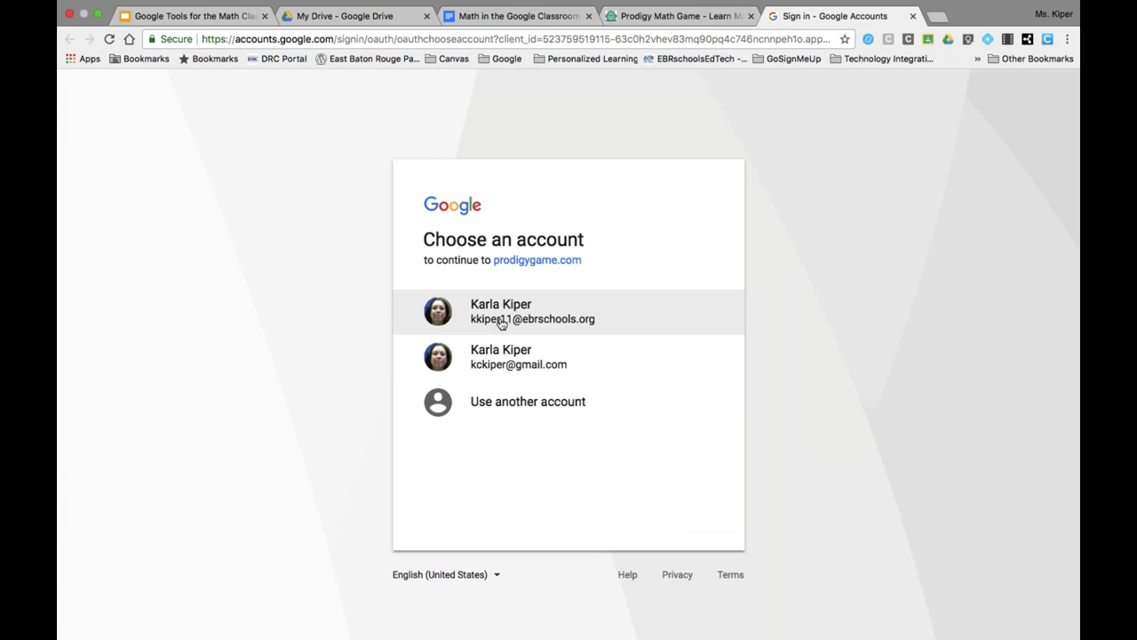
click(472, 322)
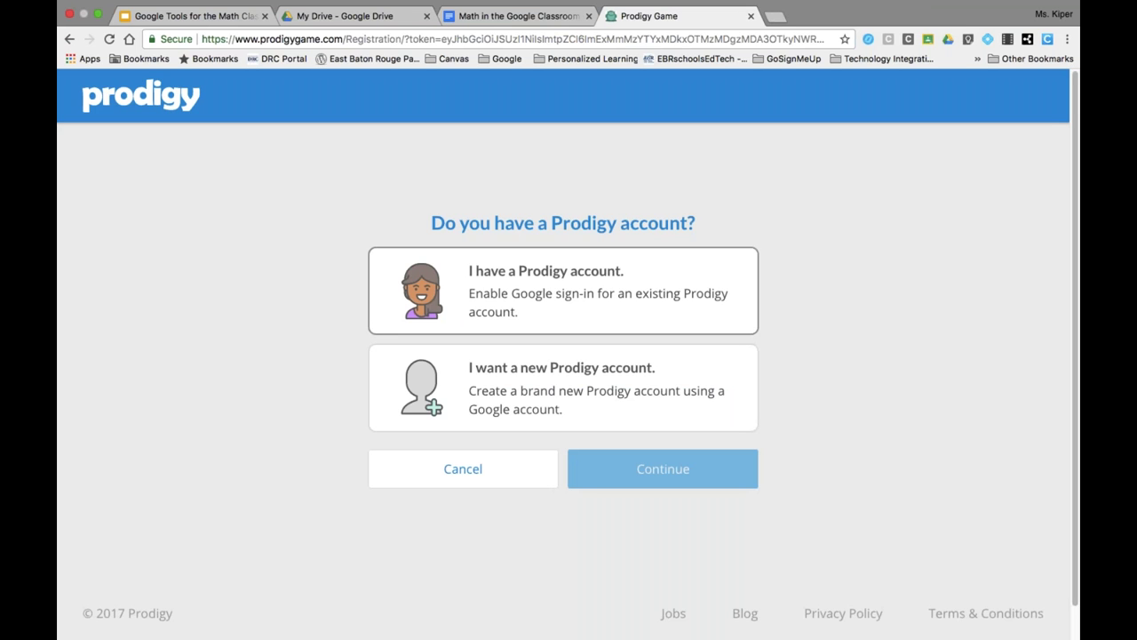
click(563, 291)
click(625, 479)
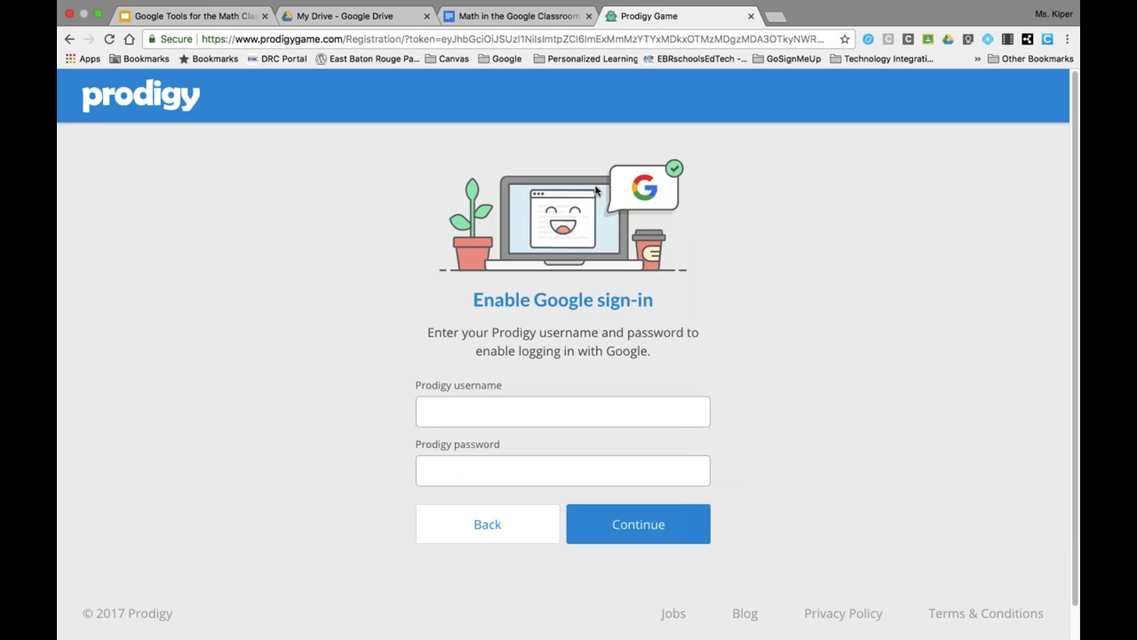
- Enter the Prodigy username and account password to enable Google sign-in
click(507, 415)
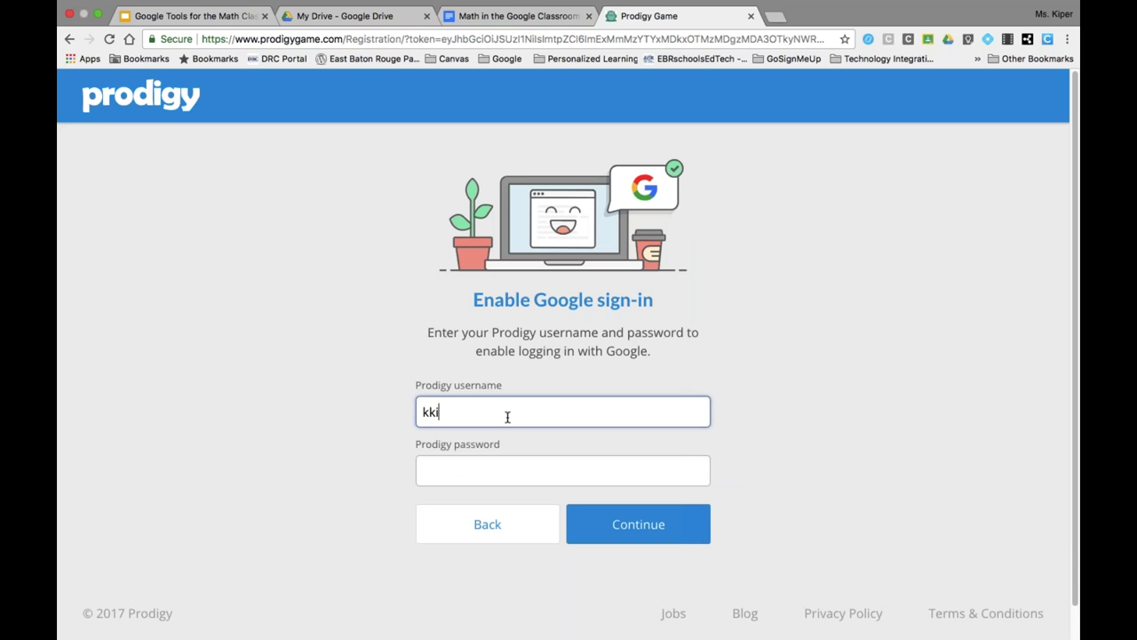
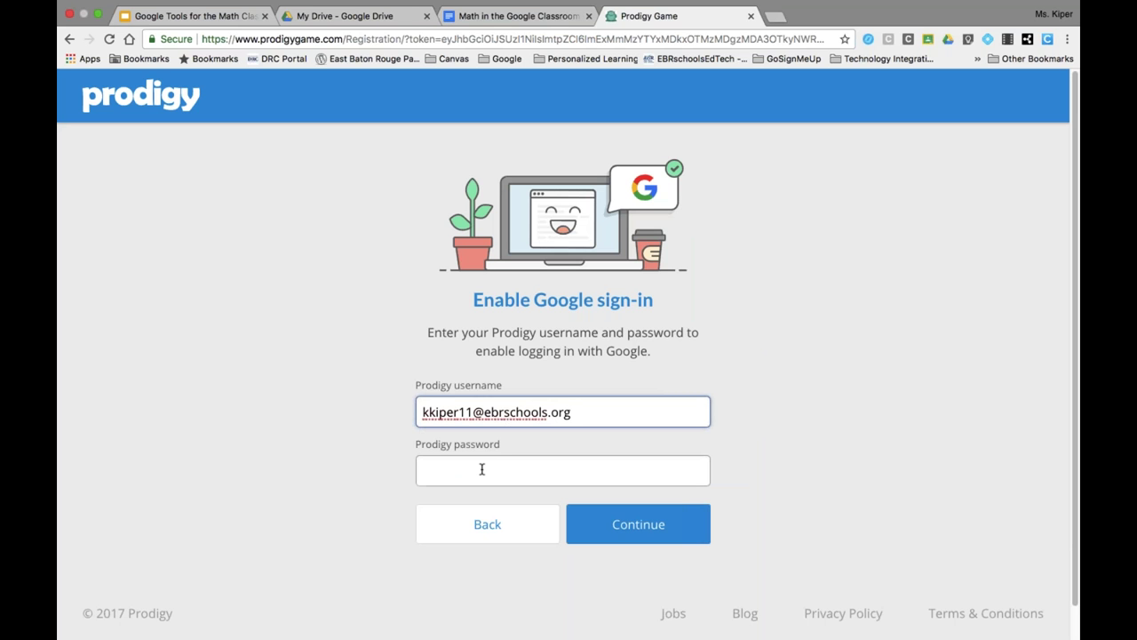
click(479, 472)
text(••••••)
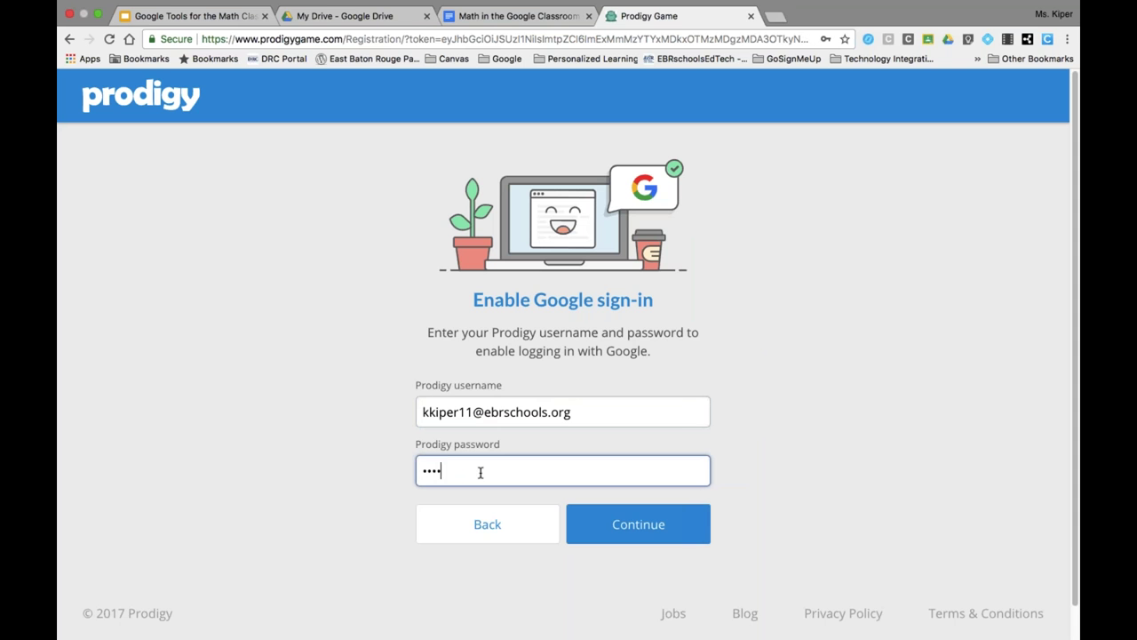
text(•••••)
click(638, 524)
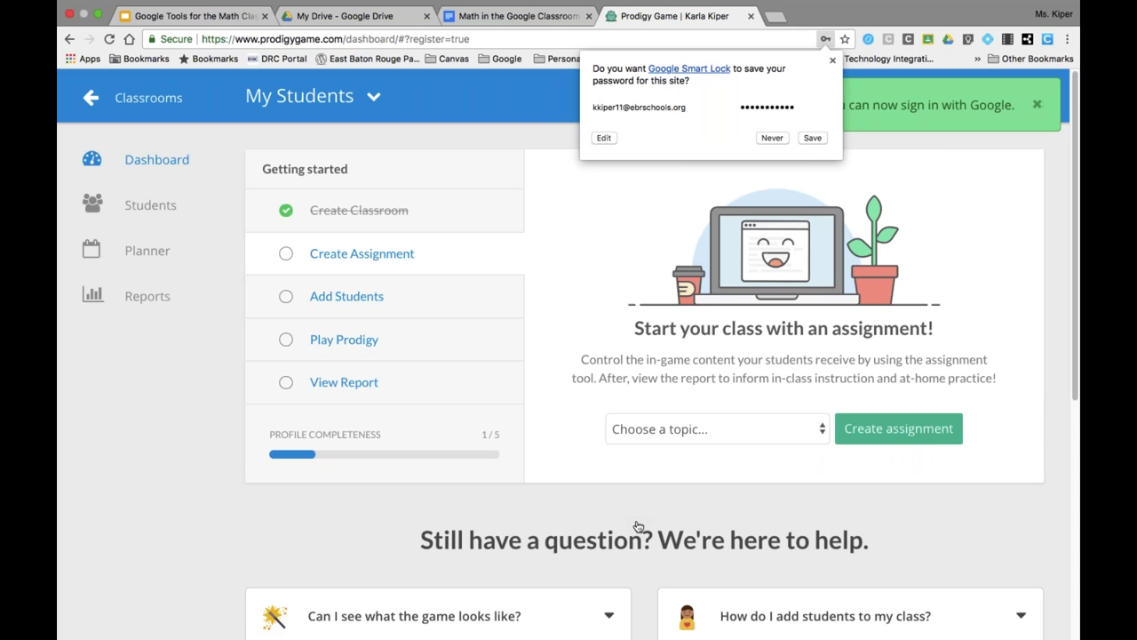
- Save the Prodigy password in the browser and expand the FAQ 'Can I see what the game looks like?'
click(813, 138)
scroll(470, 210, down, 1)
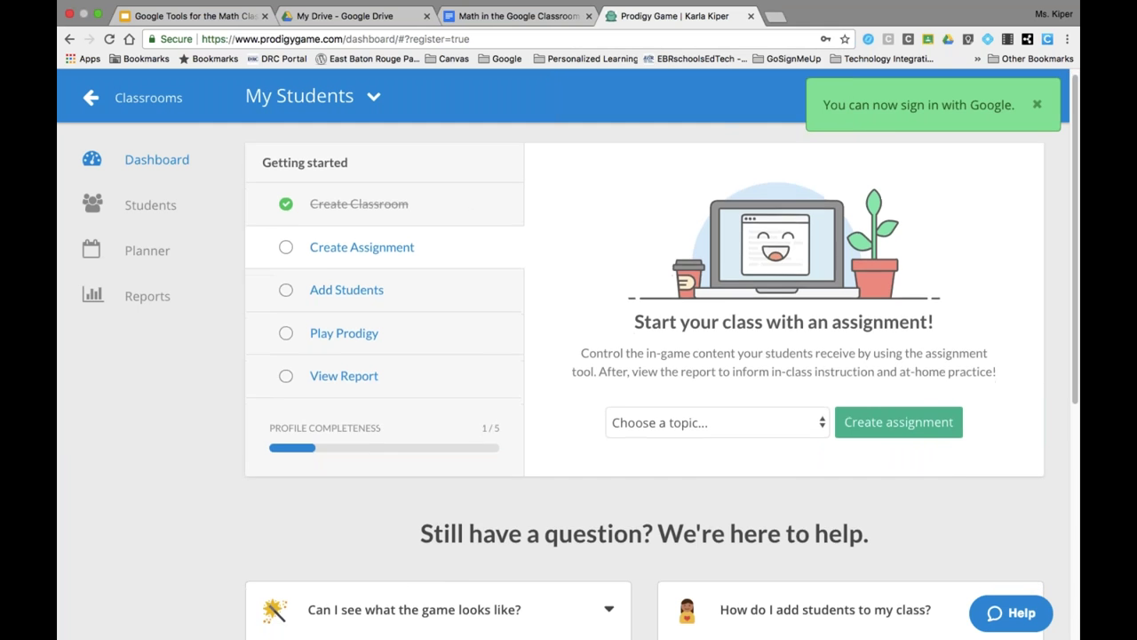
scroll(347, 367, down, 5)
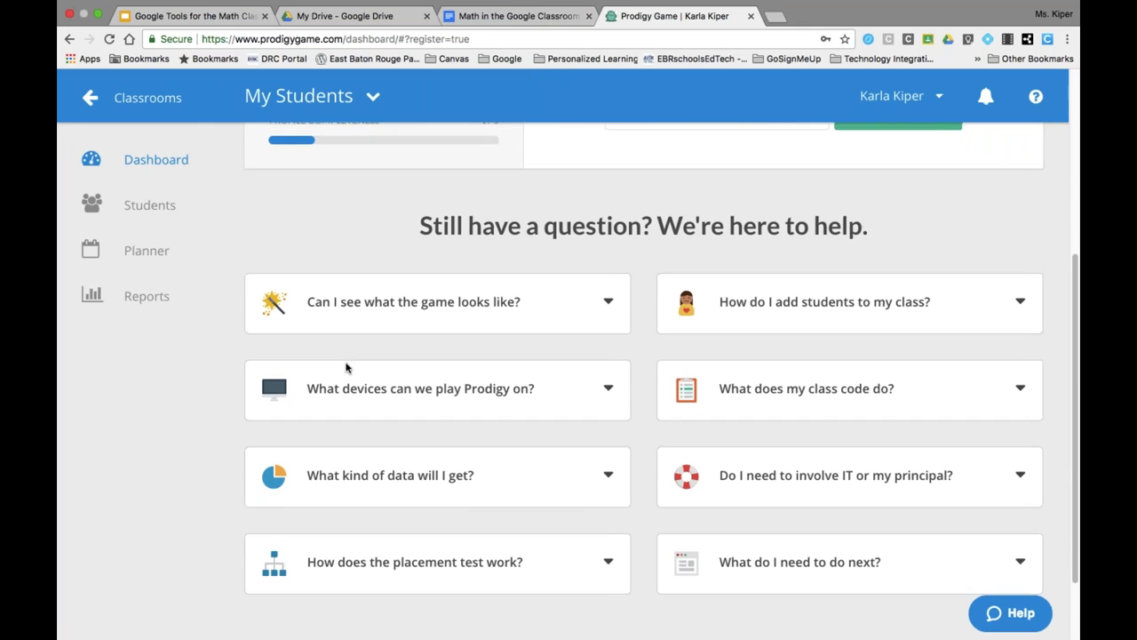
scroll(175, 381, up, 5)
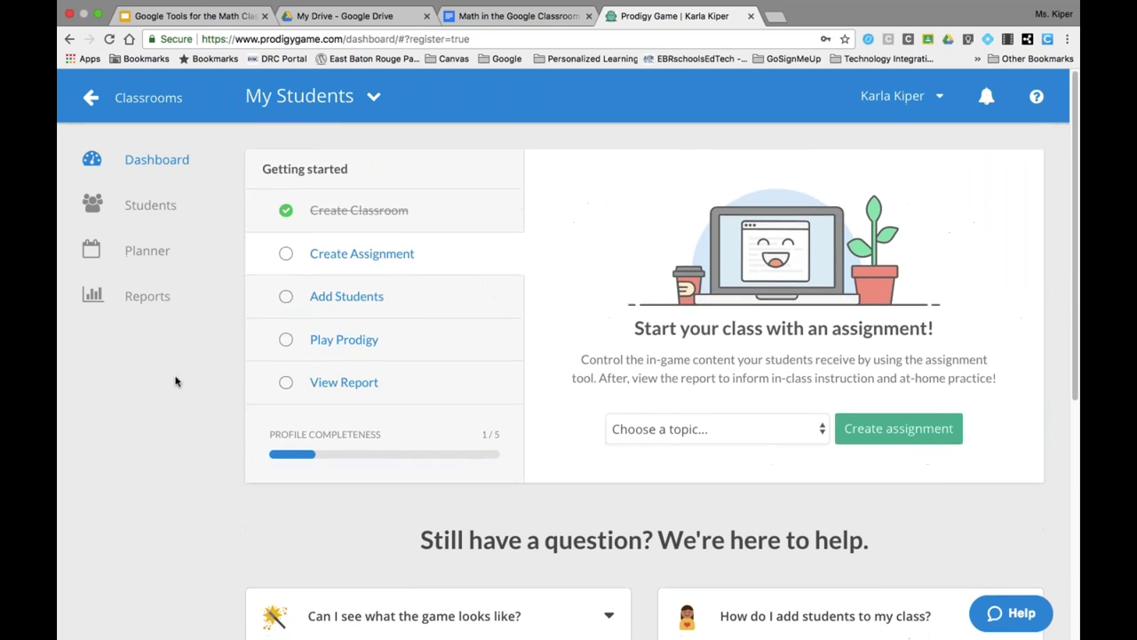
scroll(175, 381, down, 5)
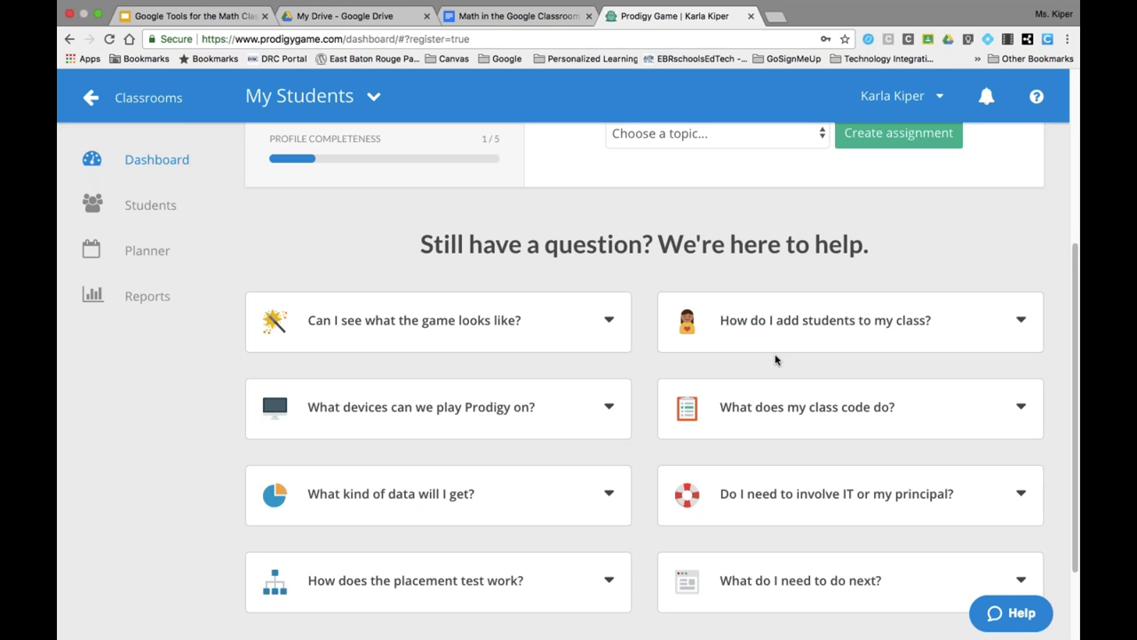
click(578, 341)
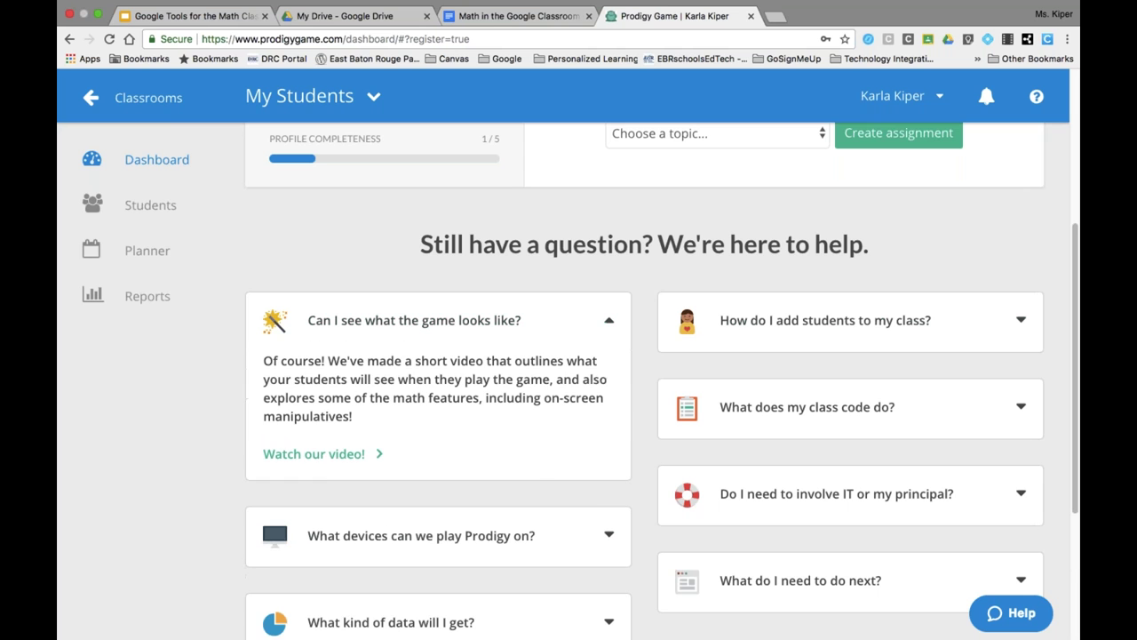
scroll(535, 465, down, 2)
scroll(535, 467, down, 1)
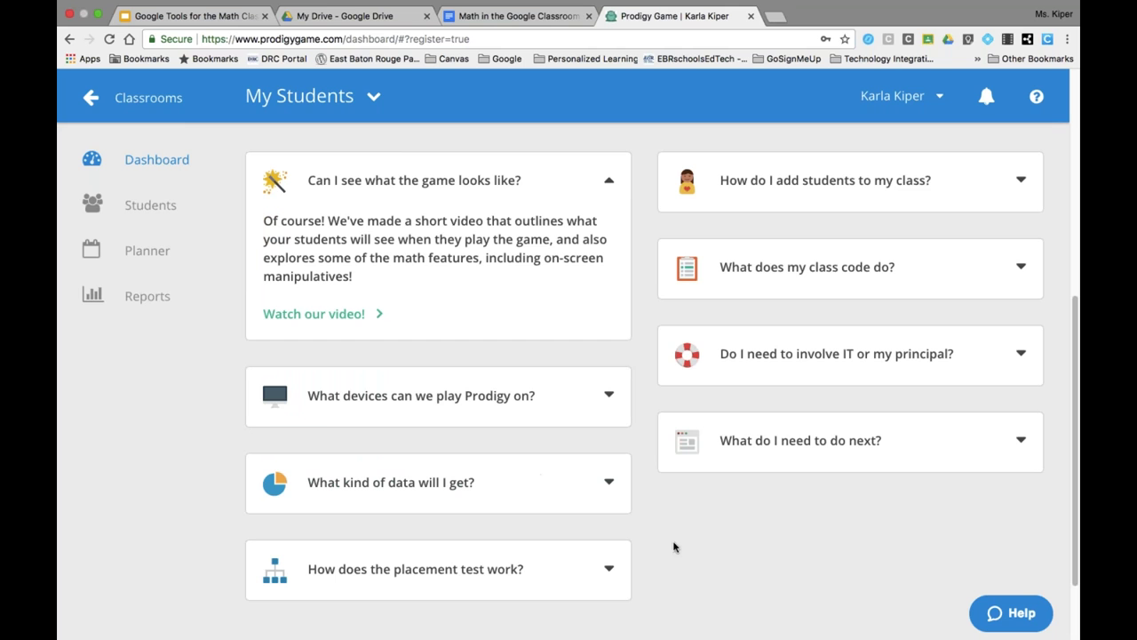
scroll(834, 497, up, 1)
scroll(833, 497, up, 7)
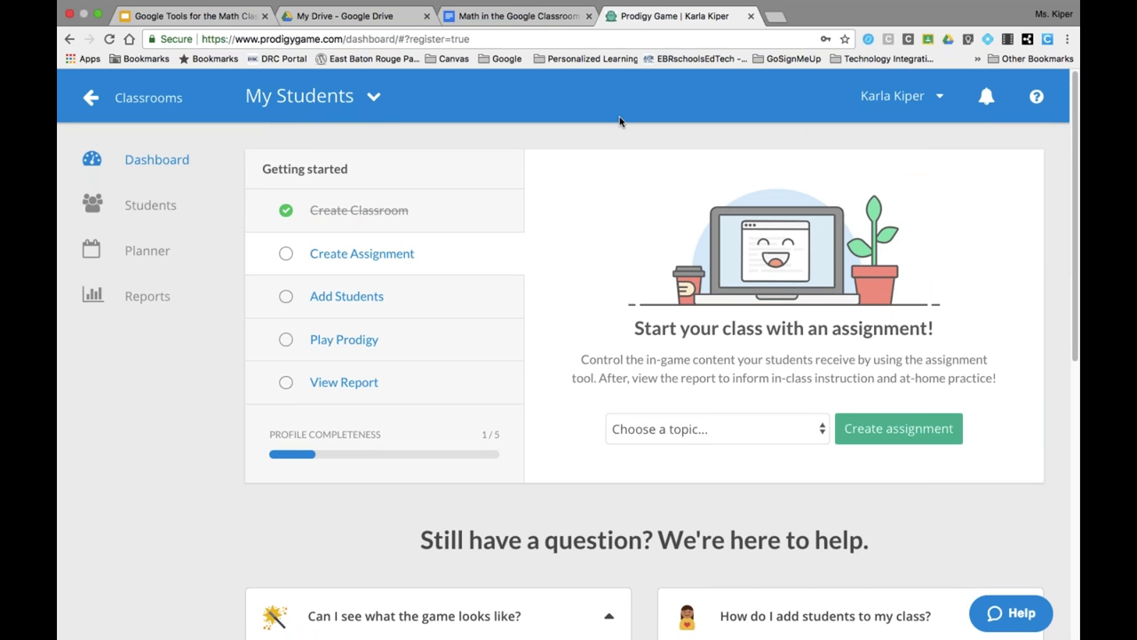
- Open Prodigy's support site from the help menu
click(1035, 95)
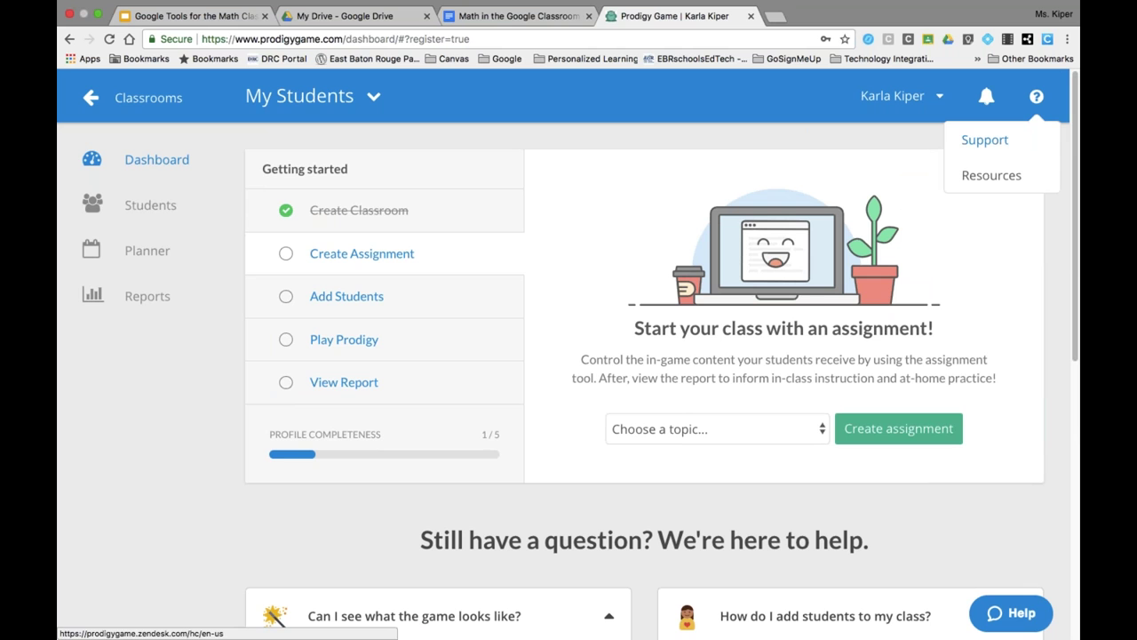
click(984, 139)
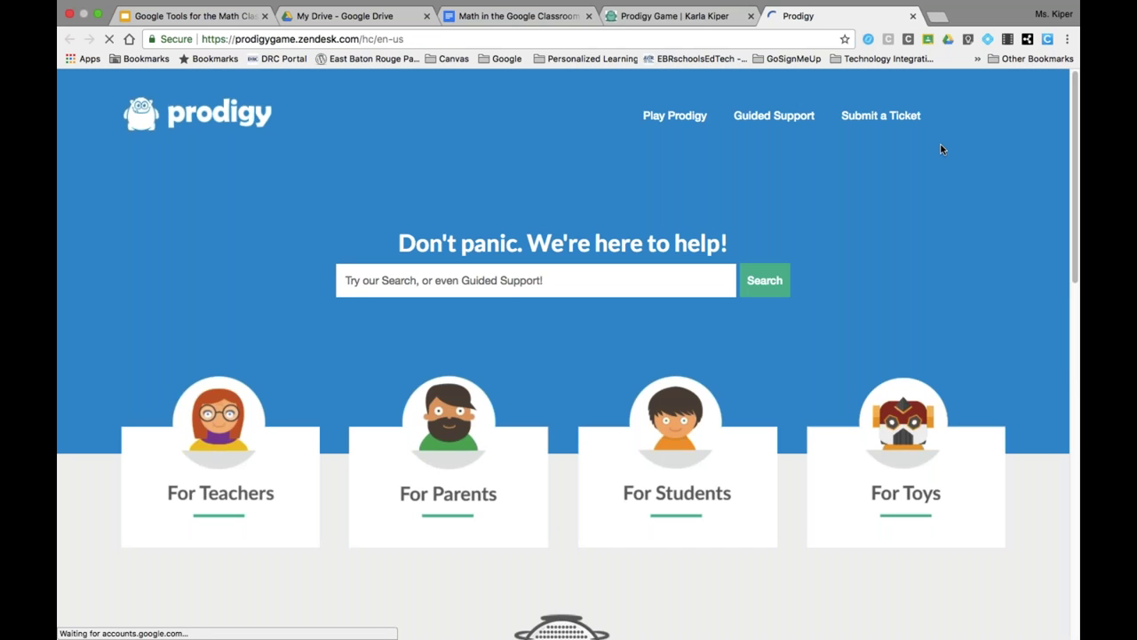
scroll(940, 143, down, 12)
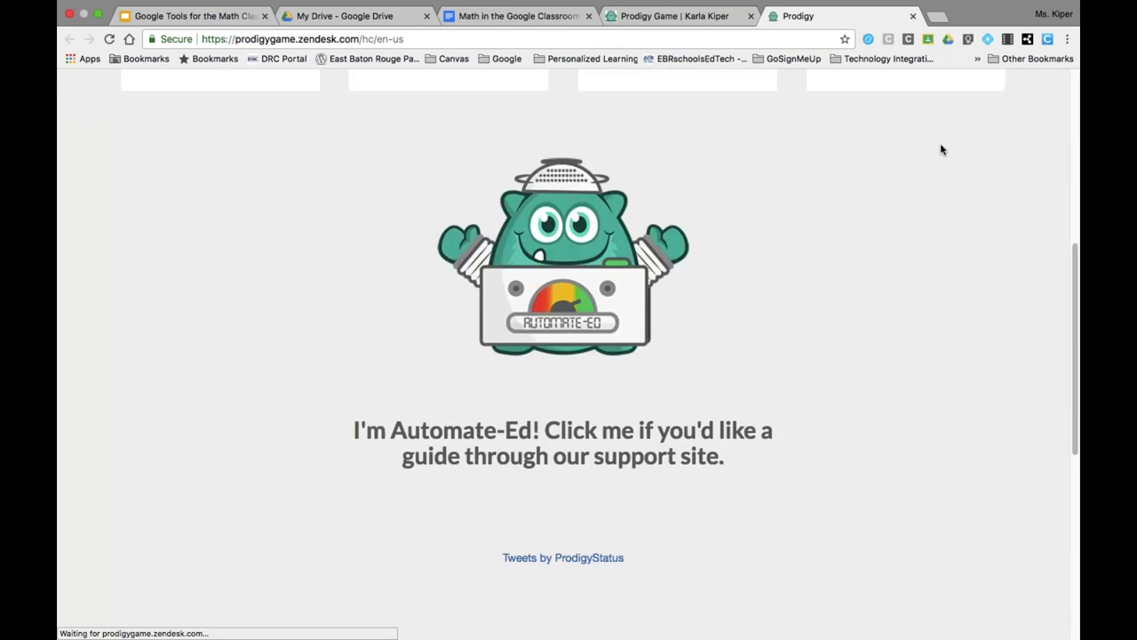
scroll(941, 147, up, 10)
- Browse the For Teachers help articles, then return to the document's Edulastic link
click(214, 456)
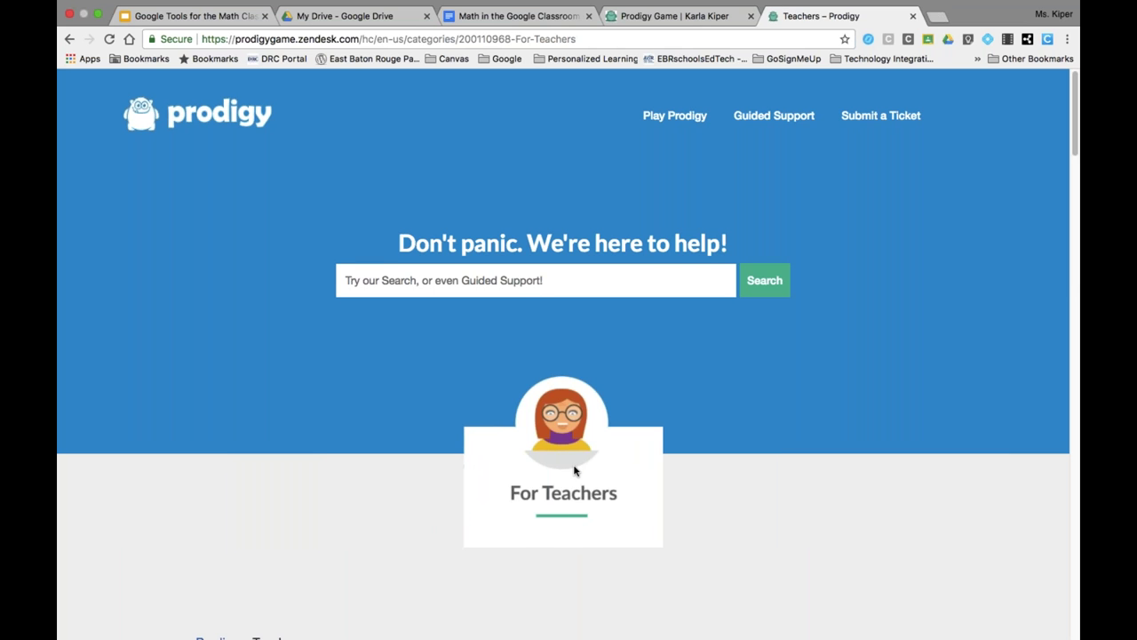
scroll(573, 480, down, 5)
scroll(564, 505, down, 5)
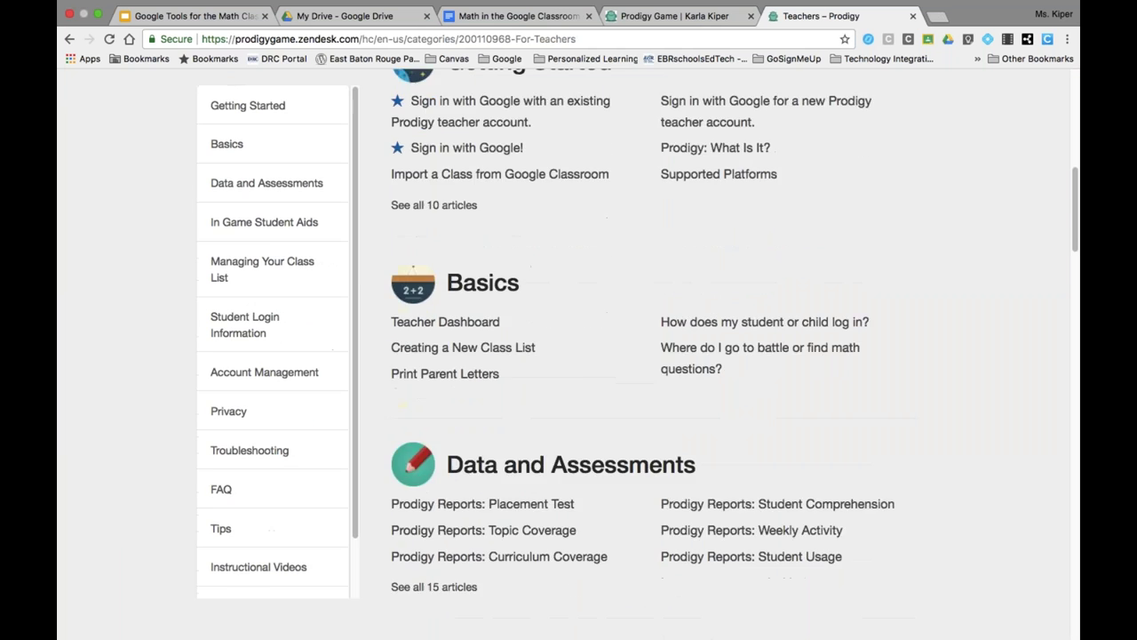
scroll(564, 355, down, 3)
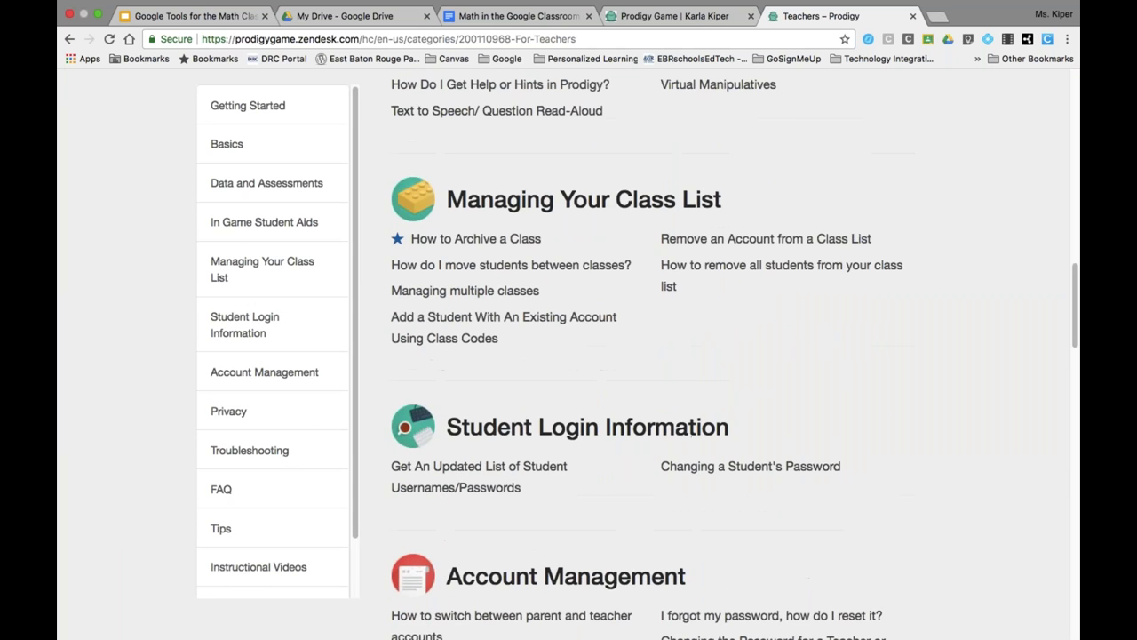
scroll(564, 356, up, 15)
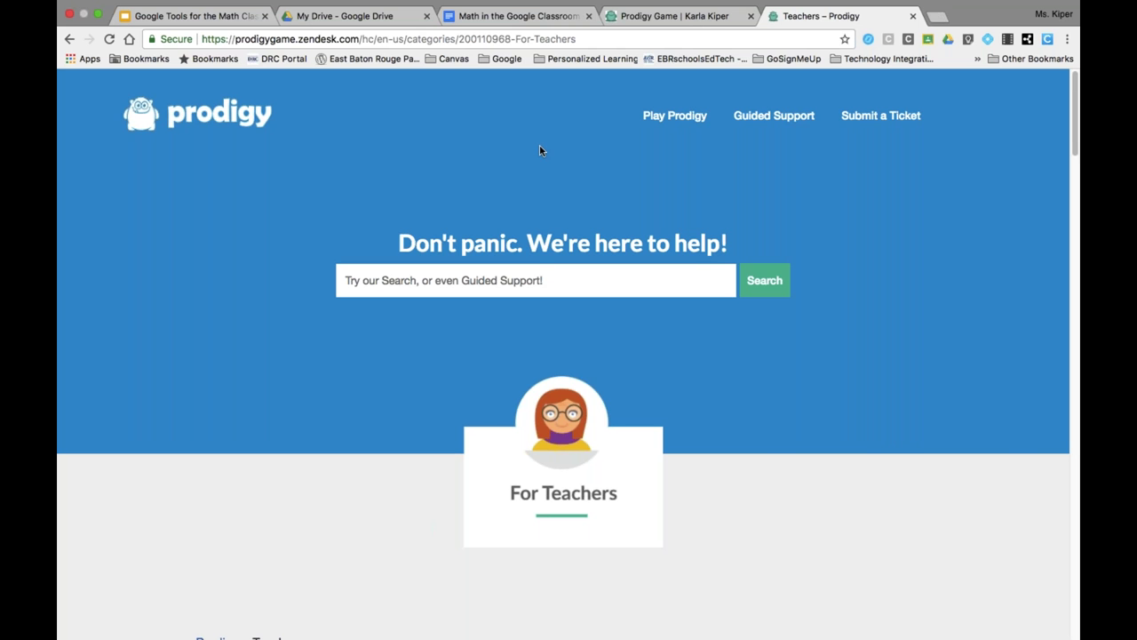
click(458, 16)
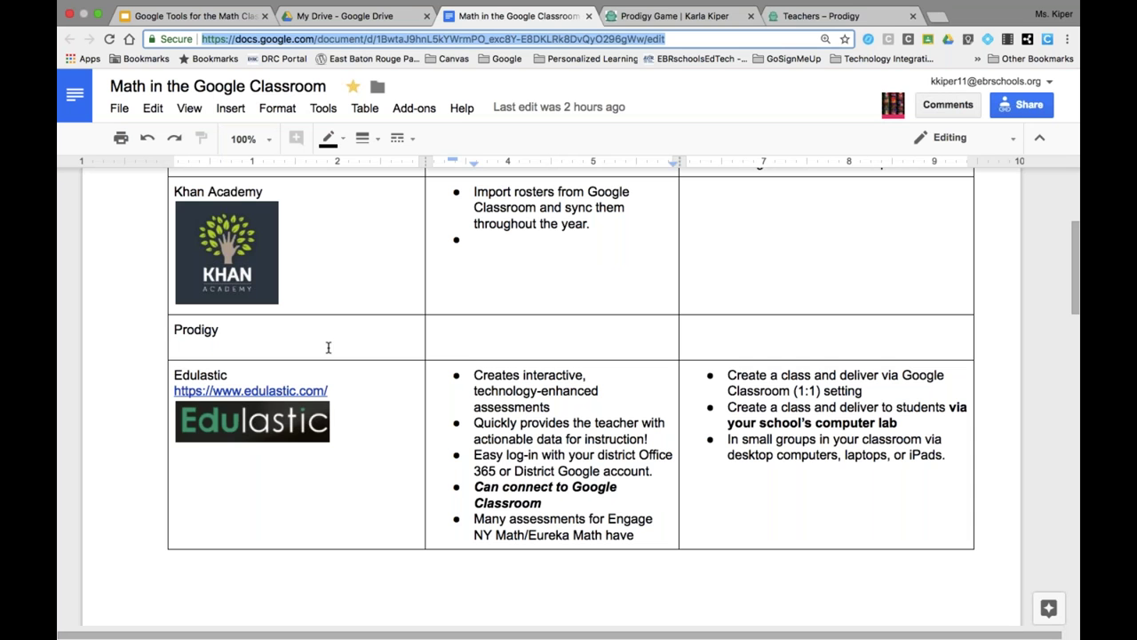
click(298, 391)
- Open the Edulastic website in a new tab and close both Prodigy tabs
click(296, 417)
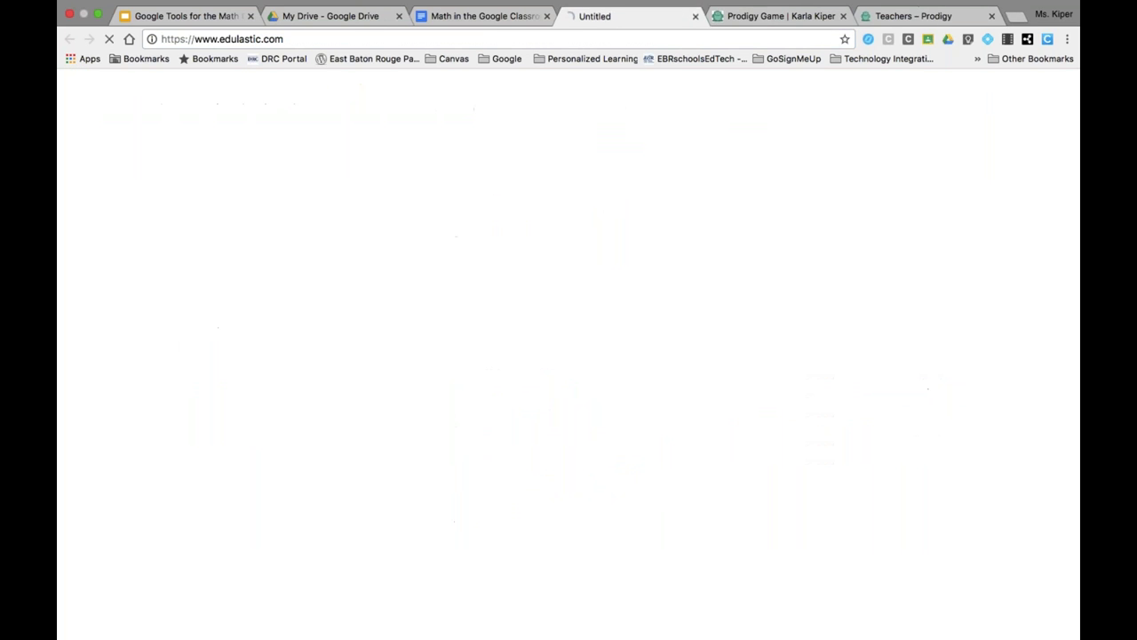
click(842, 16)
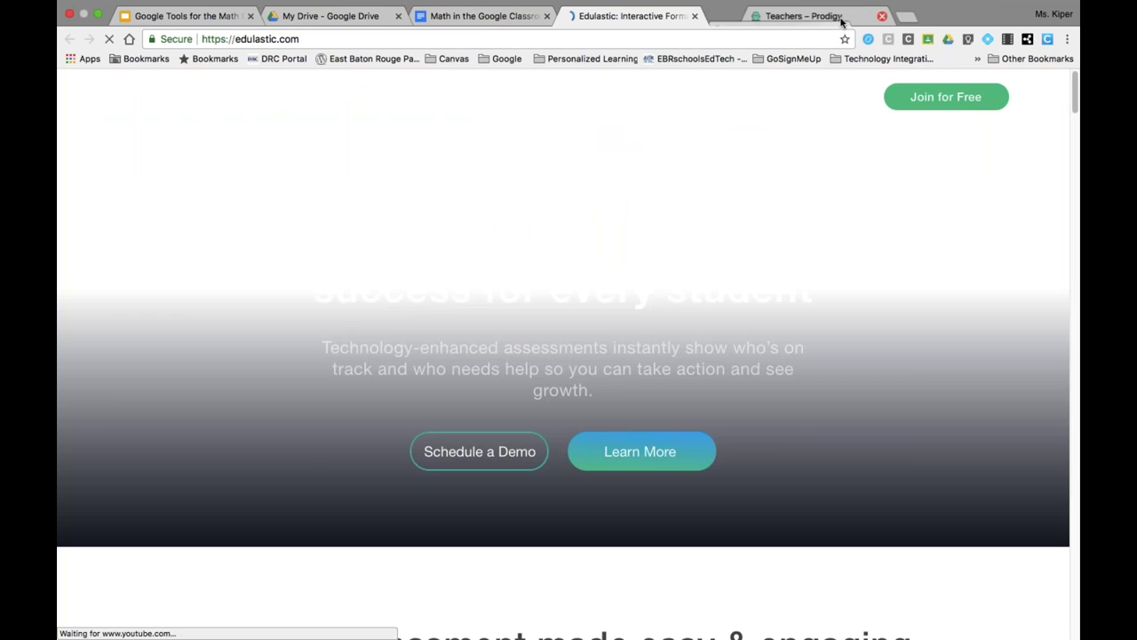
click(844, 16)
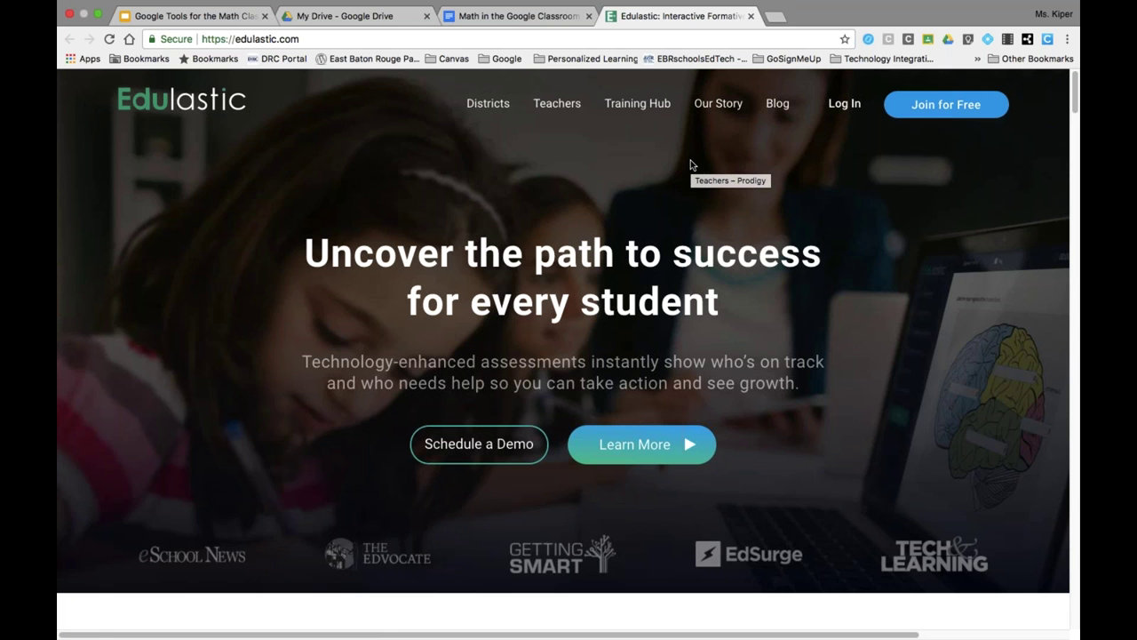
- Copy the Edulastic web address and go to the Log In page
click(212, 38)
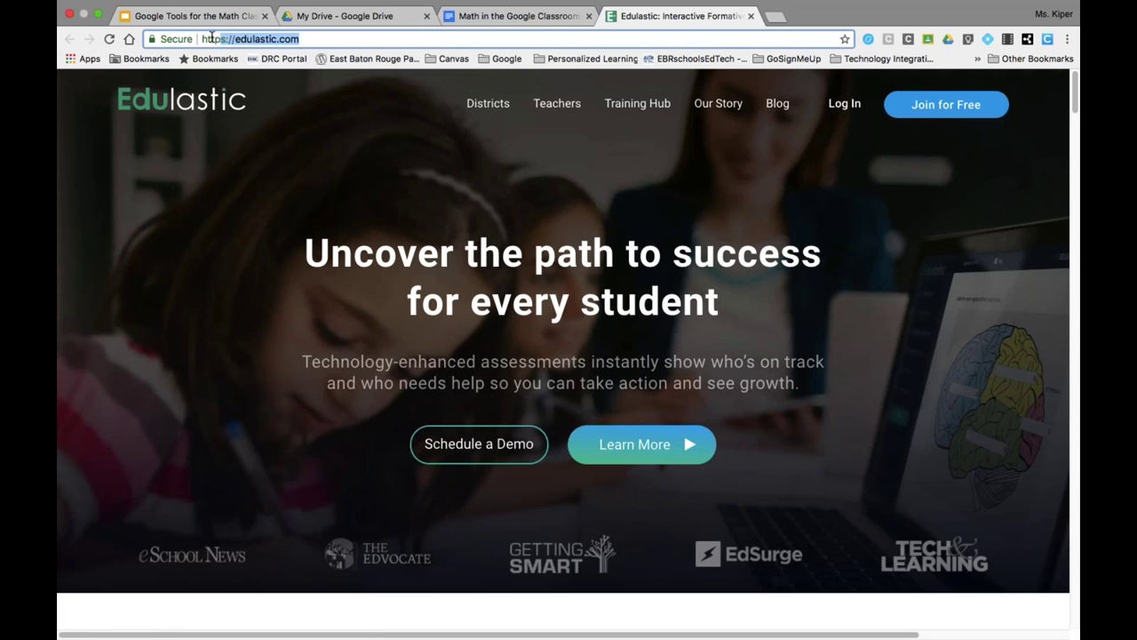
right_click(251, 39)
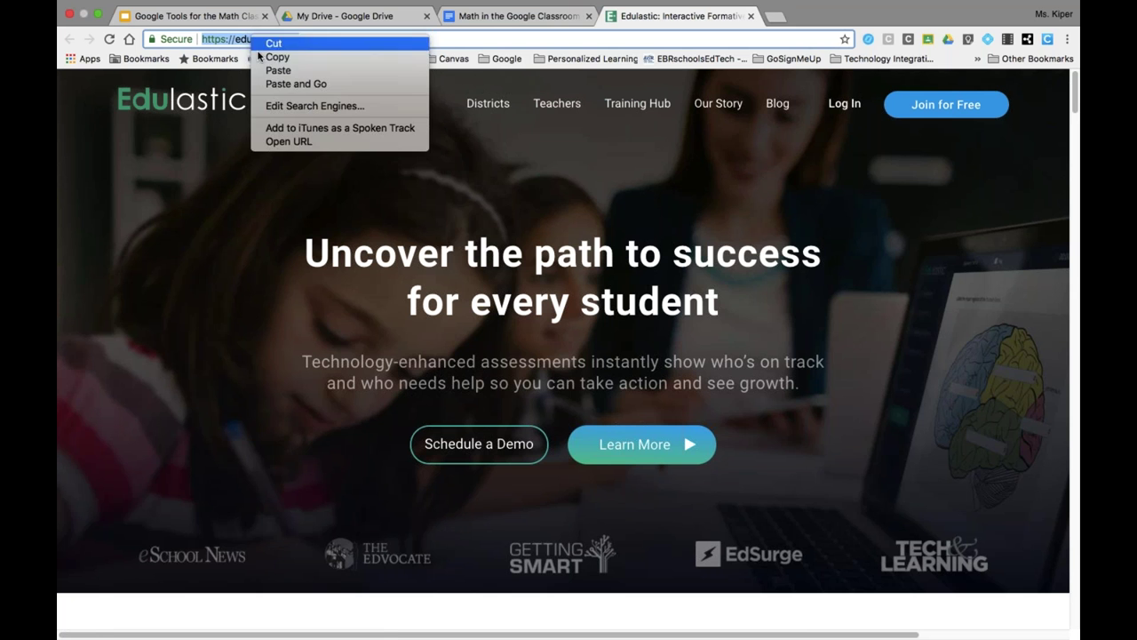
click(268, 56)
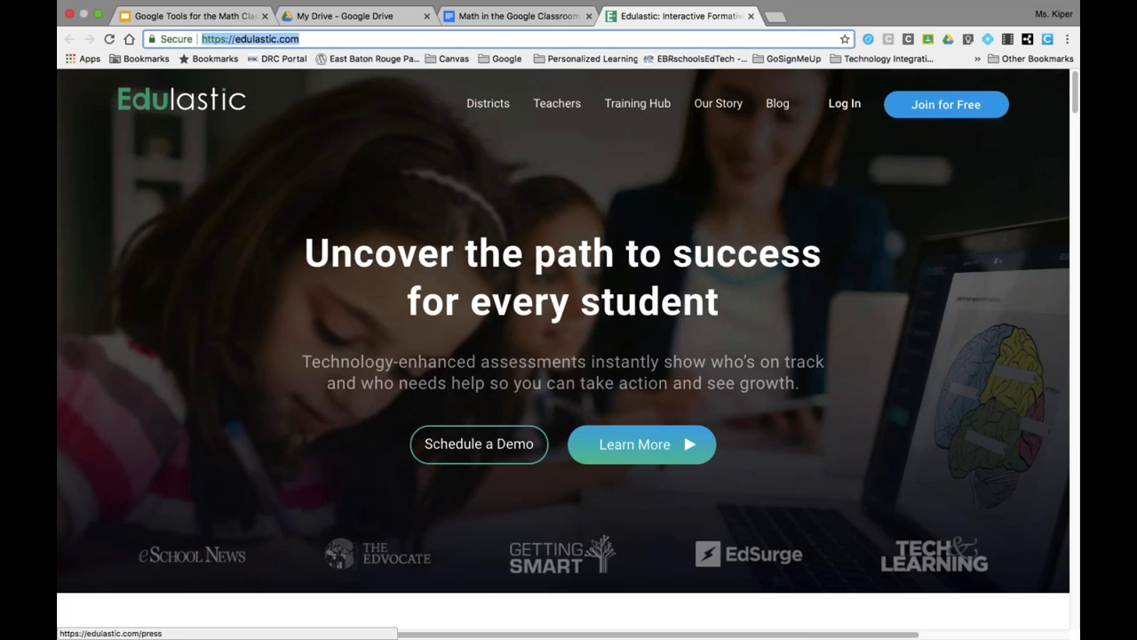
click(844, 105)
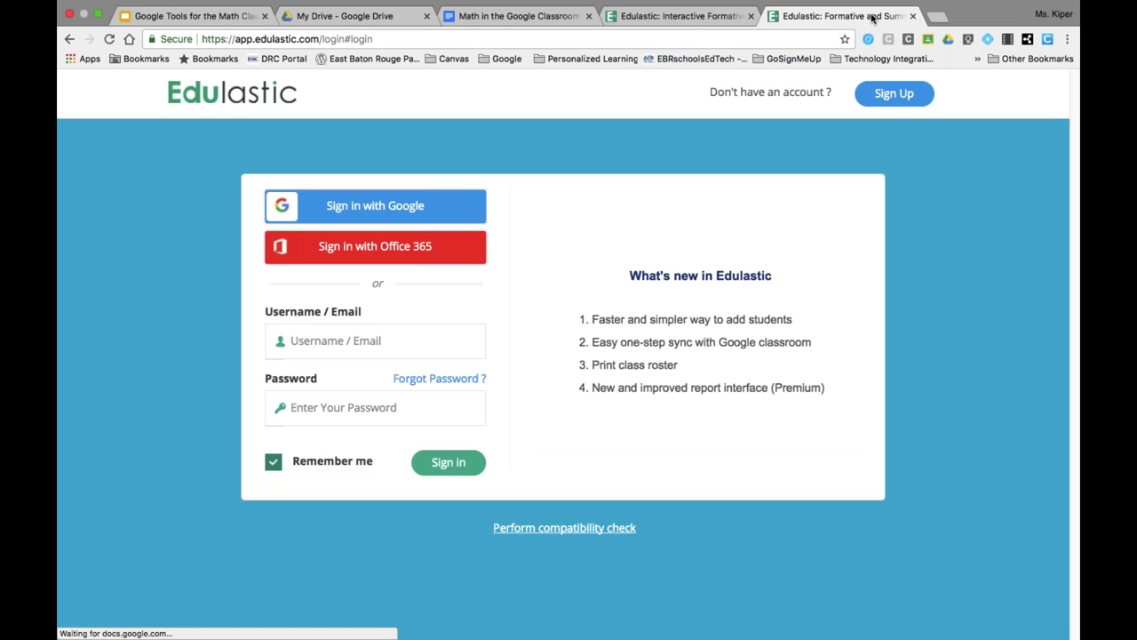
- Sign in with the school Google account and open the Assessment Library
click(408, 211)
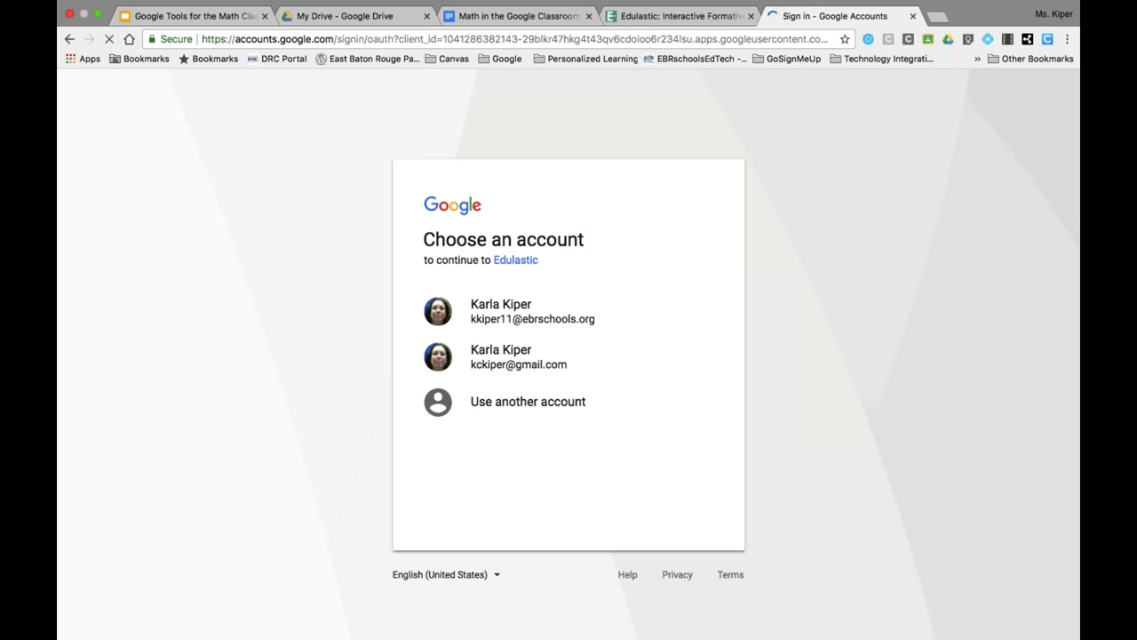
click(535, 325)
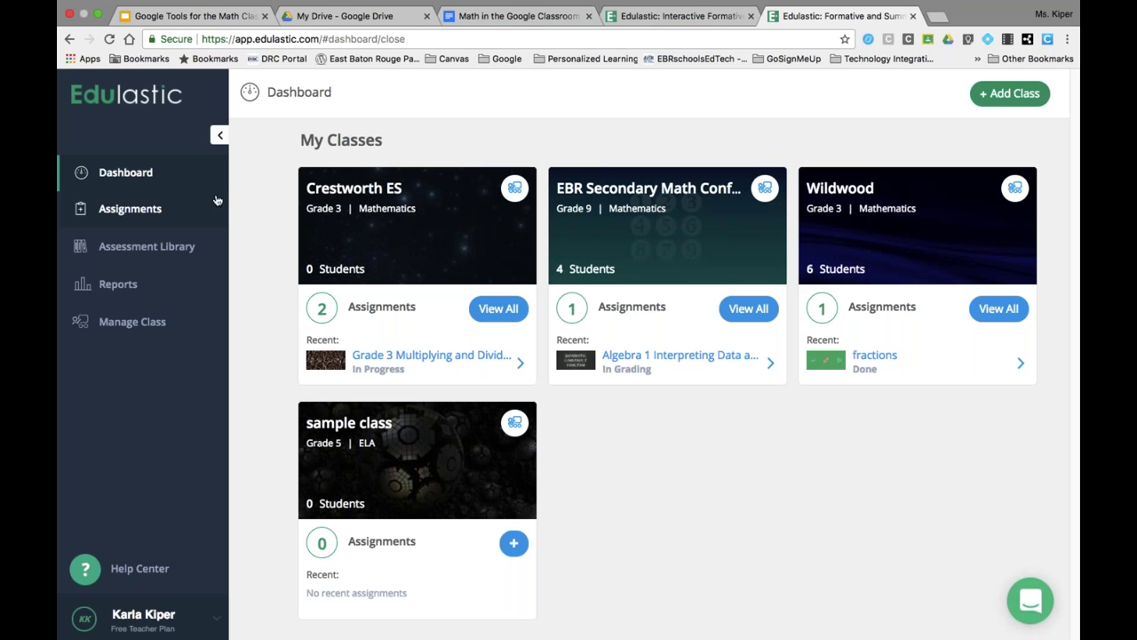
click(142, 252)
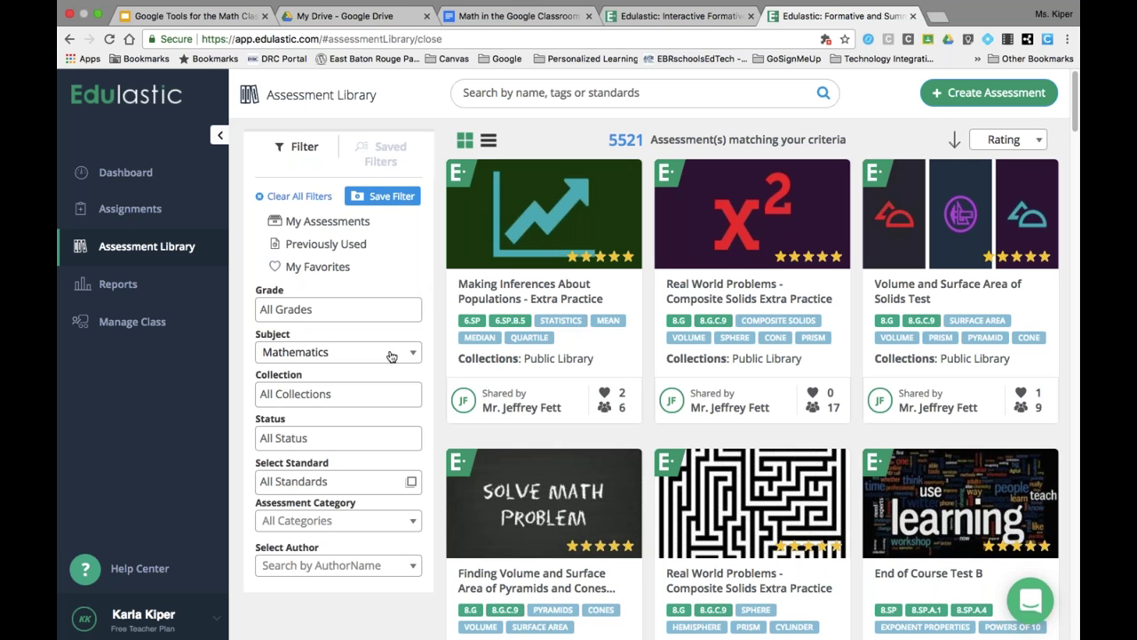
- Browse the grade levels list and limit results to My Favorites assessments
click(349, 308)
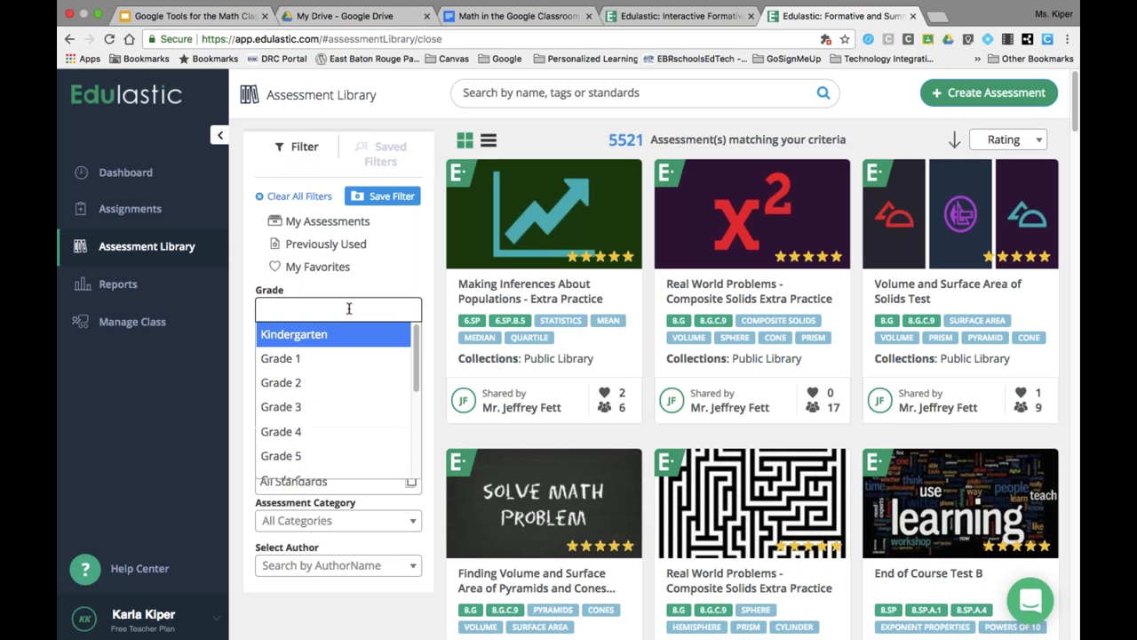
scroll(333, 396, down, 5)
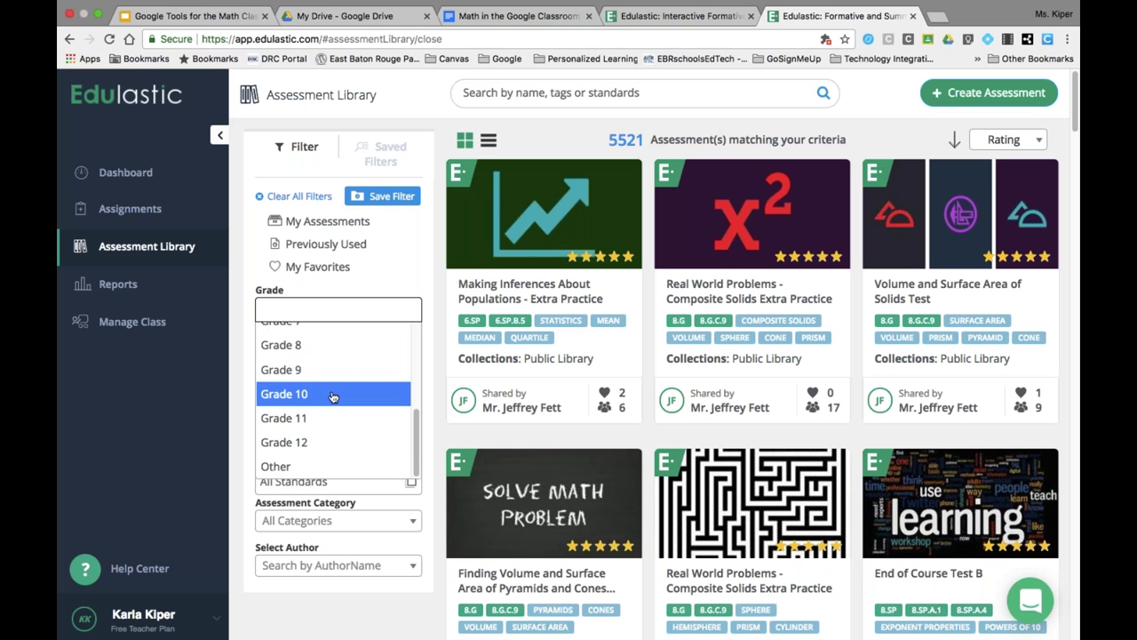
scroll(333, 396, up, 2)
scroll(333, 396, down, 2)
scroll(333, 396, up, 2)
scroll(342, 373, up, 4)
click(371, 274)
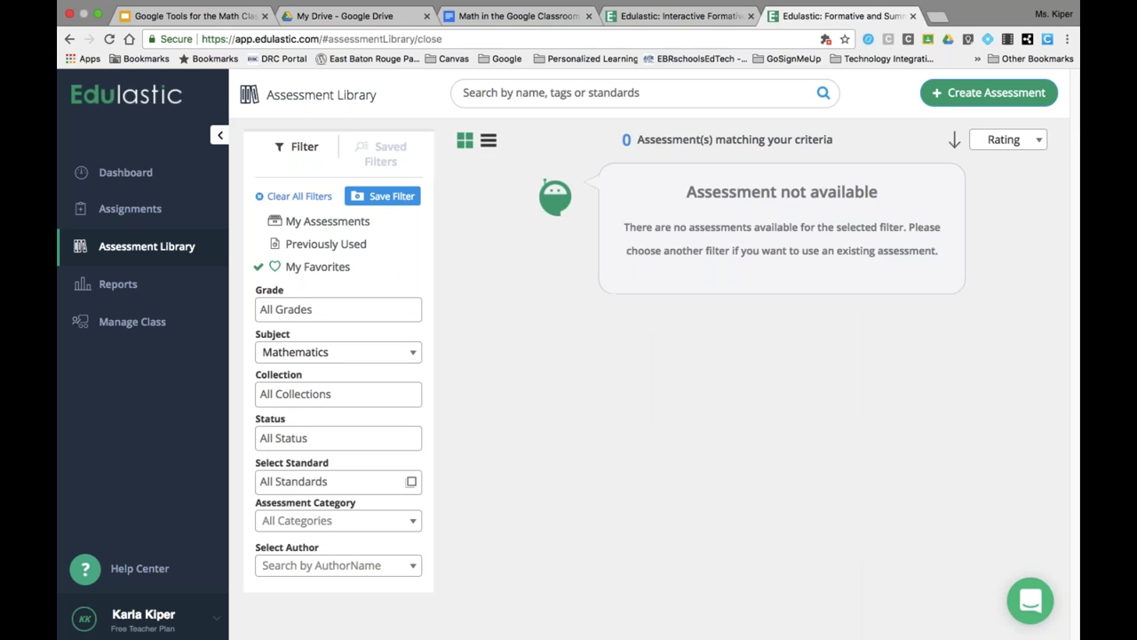
- Filter to Grade 9, remove it, then clear all filters to list 8867 assessments
click(323, 310)
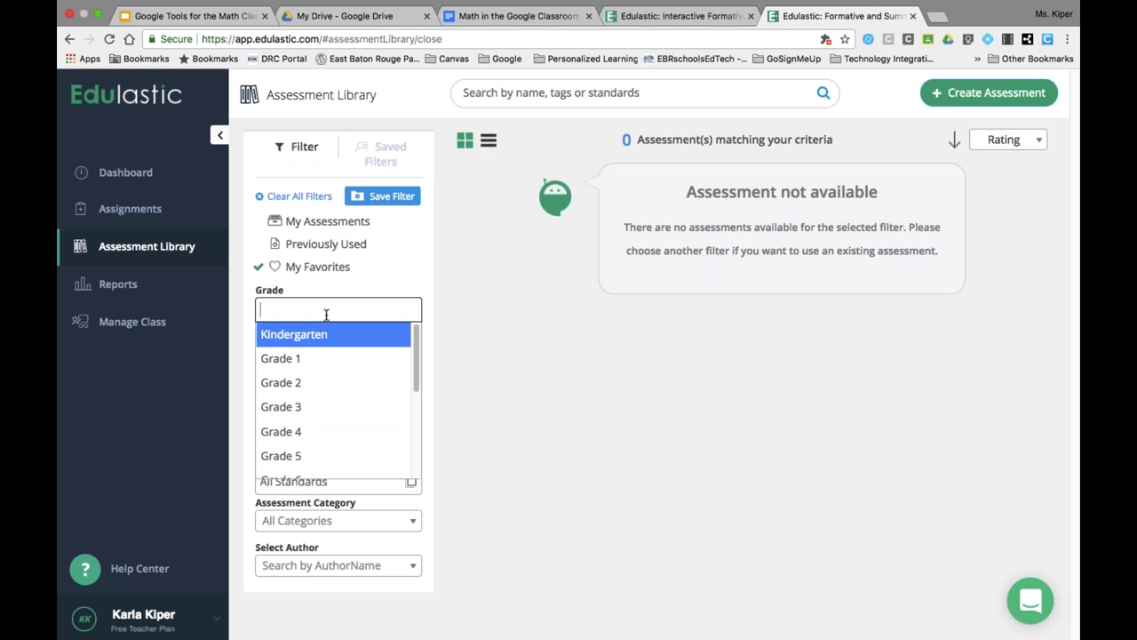
scroll(314, 410, down, 2)
scroll(314, 410, down, 2)
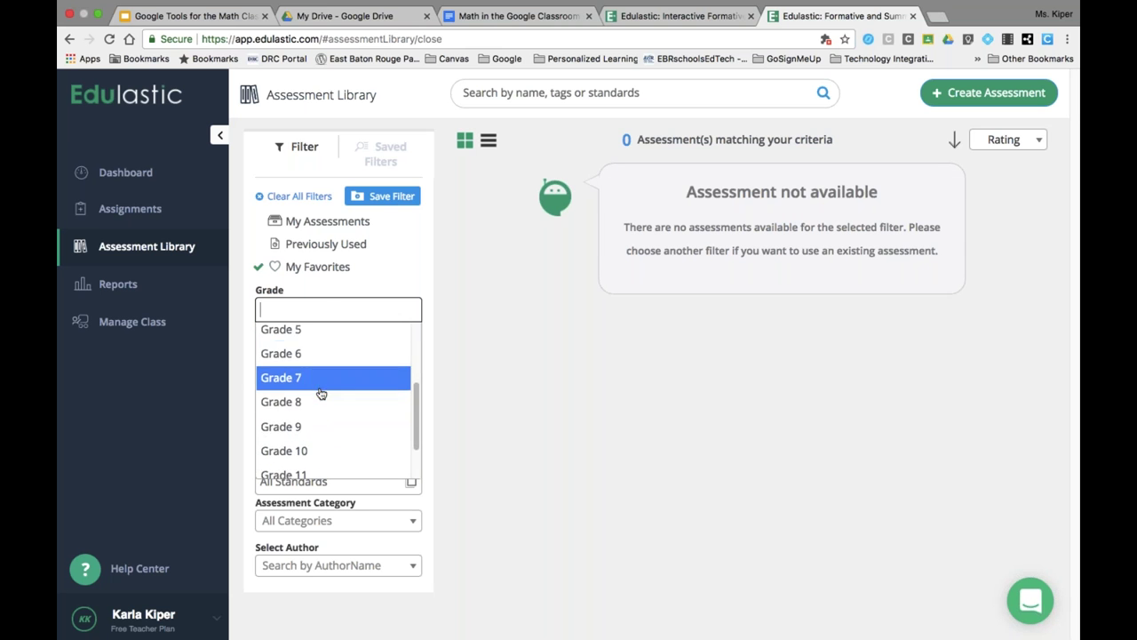
click(307, 423)
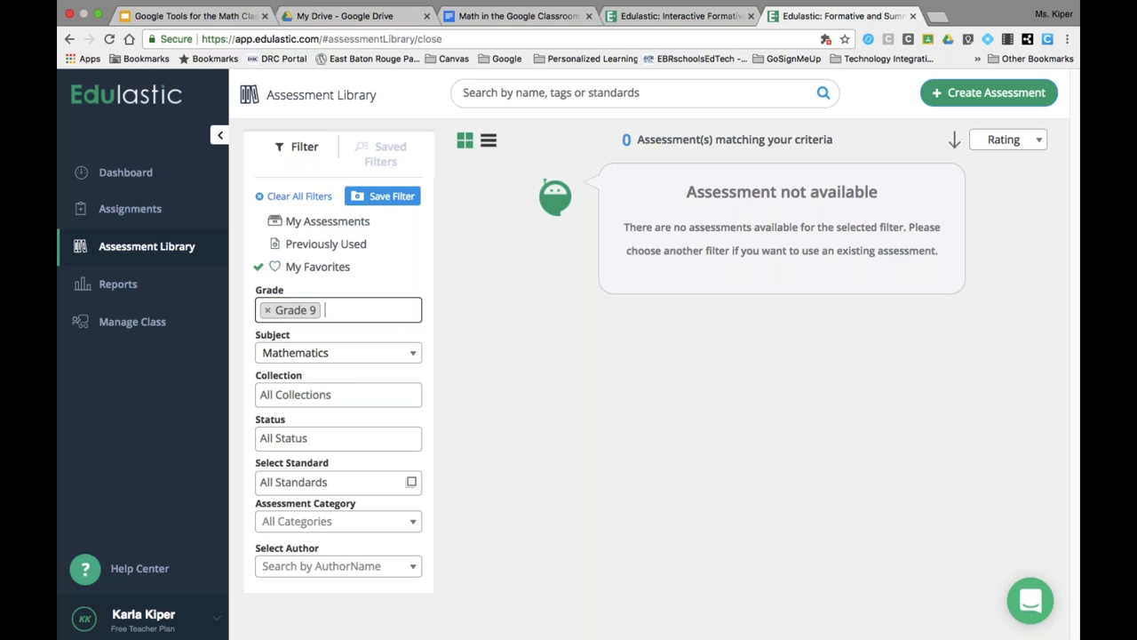
click(267, 310)
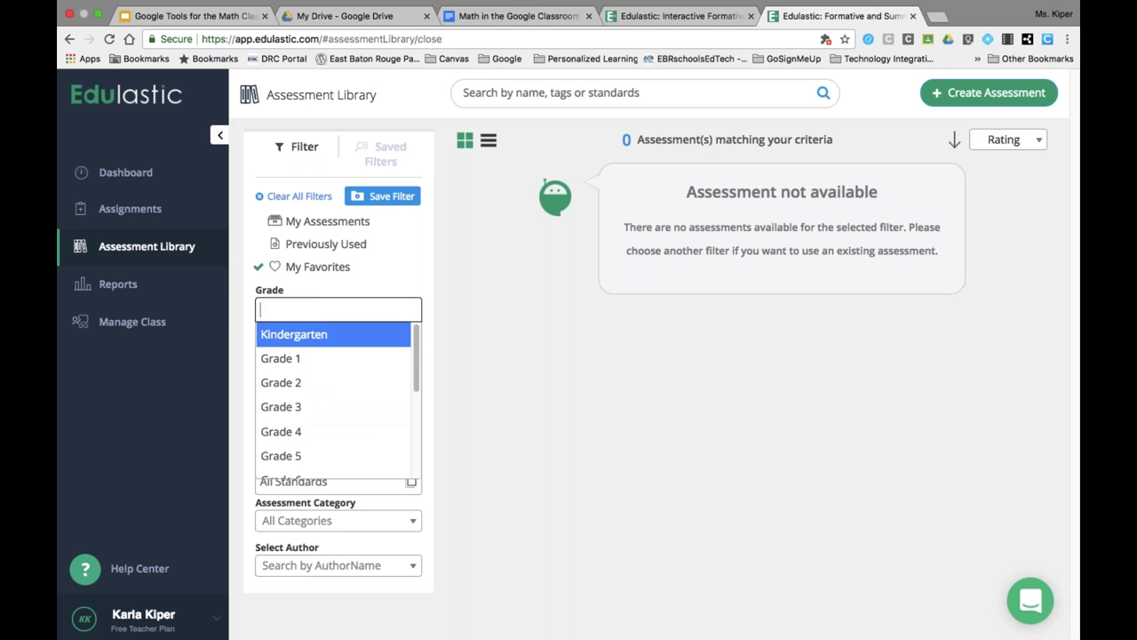
click(451, 379)
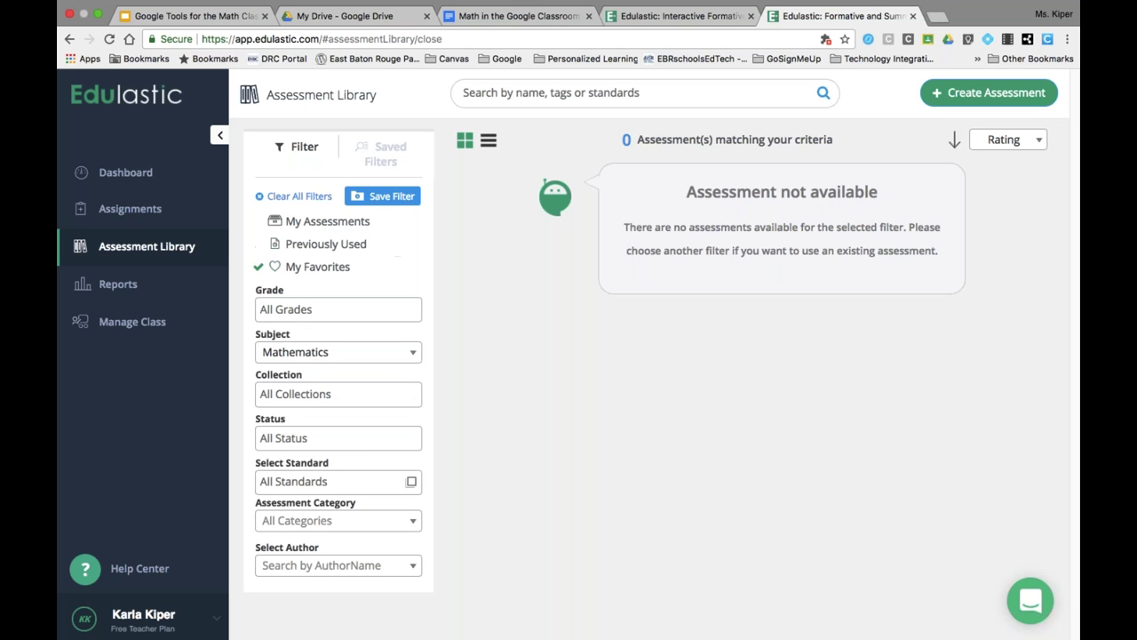
click(261, 198)
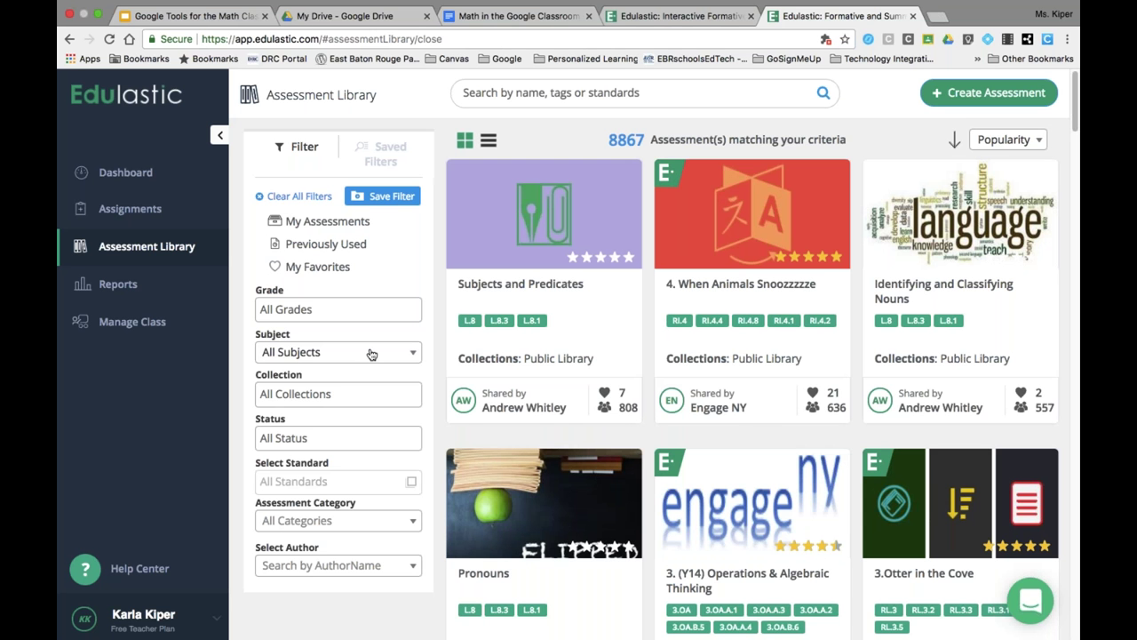
- Search subjects for 'comm' and filter to Math - Common Core, giving 5406 assessments
click(370, 353)
scroll(317, 451, down, 1)
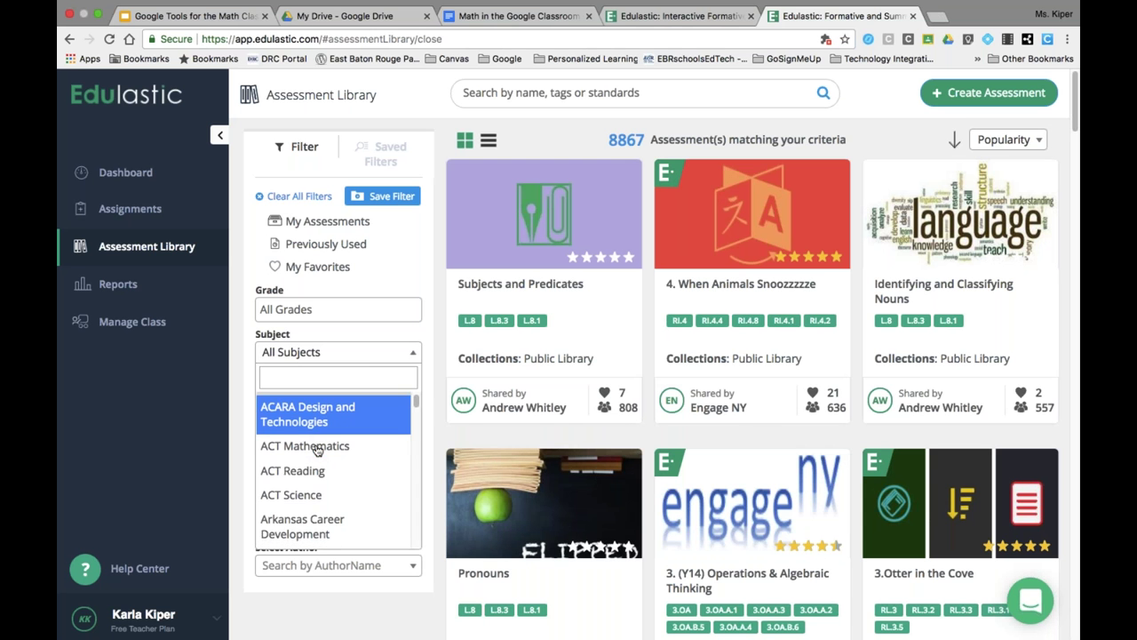
text(comm)
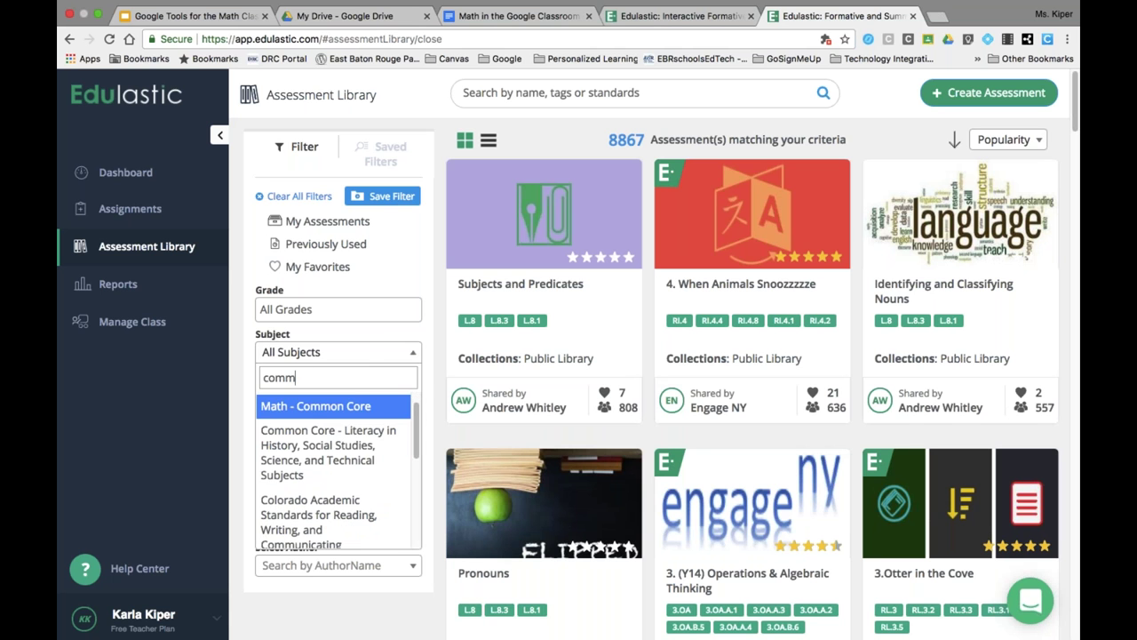
click(302, 406)
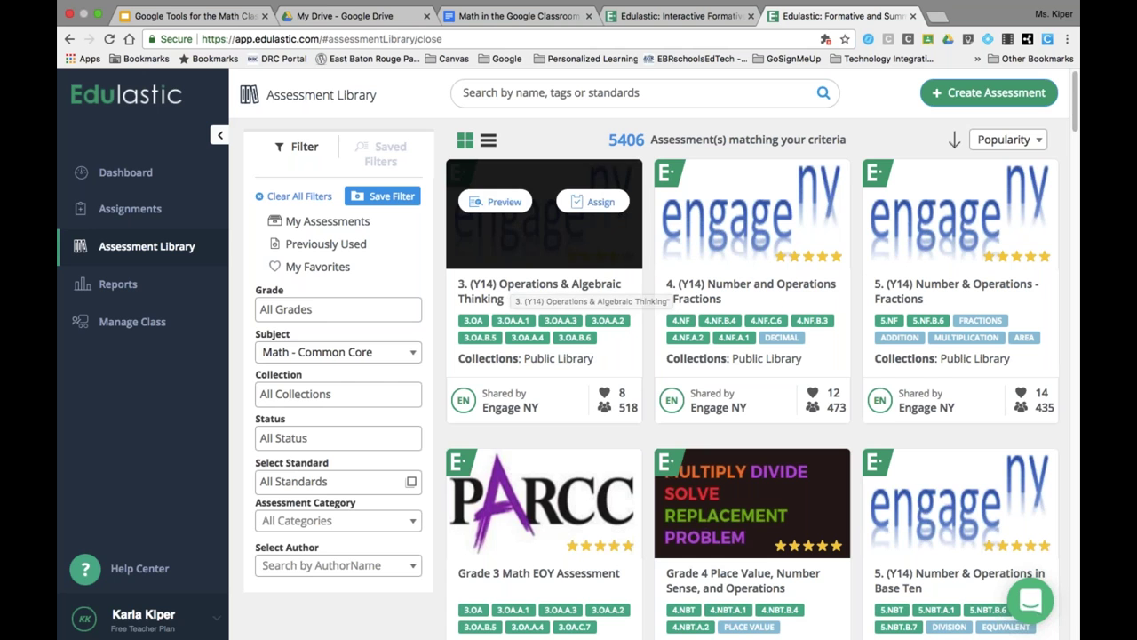
click(507, 202)
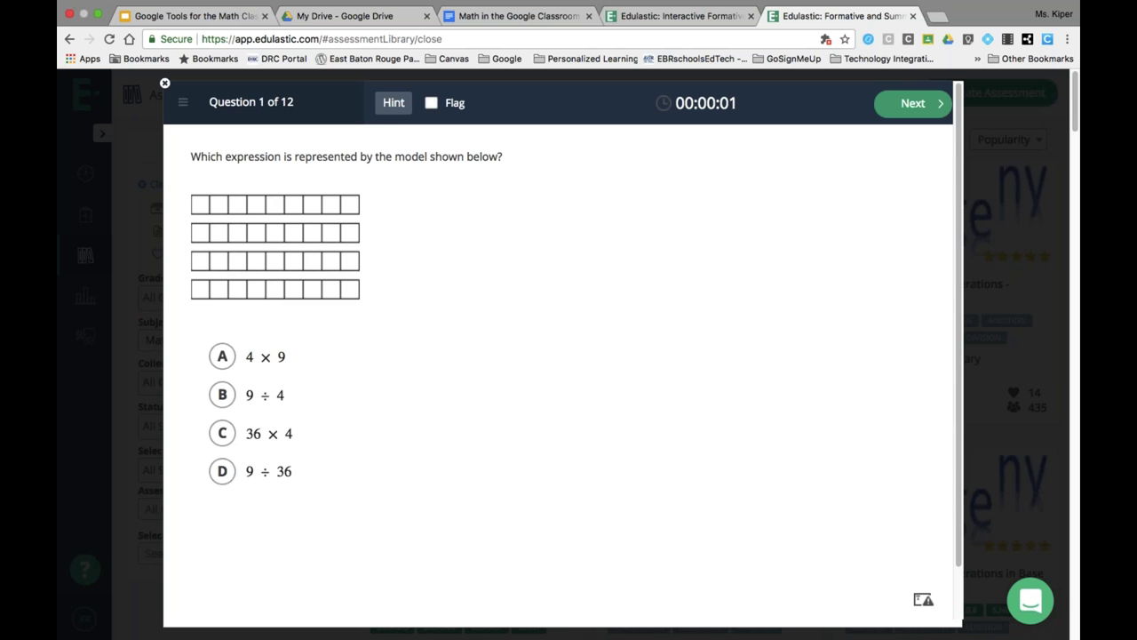
click(910, 111)
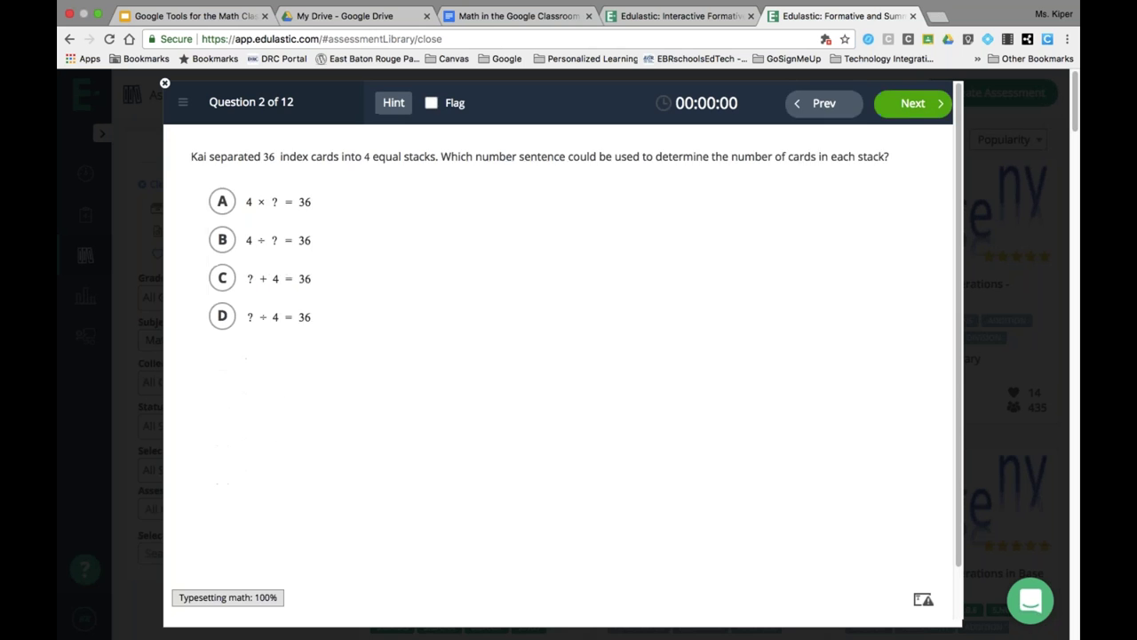
click(911, 103)
click(911, 103)
click(910, 103)
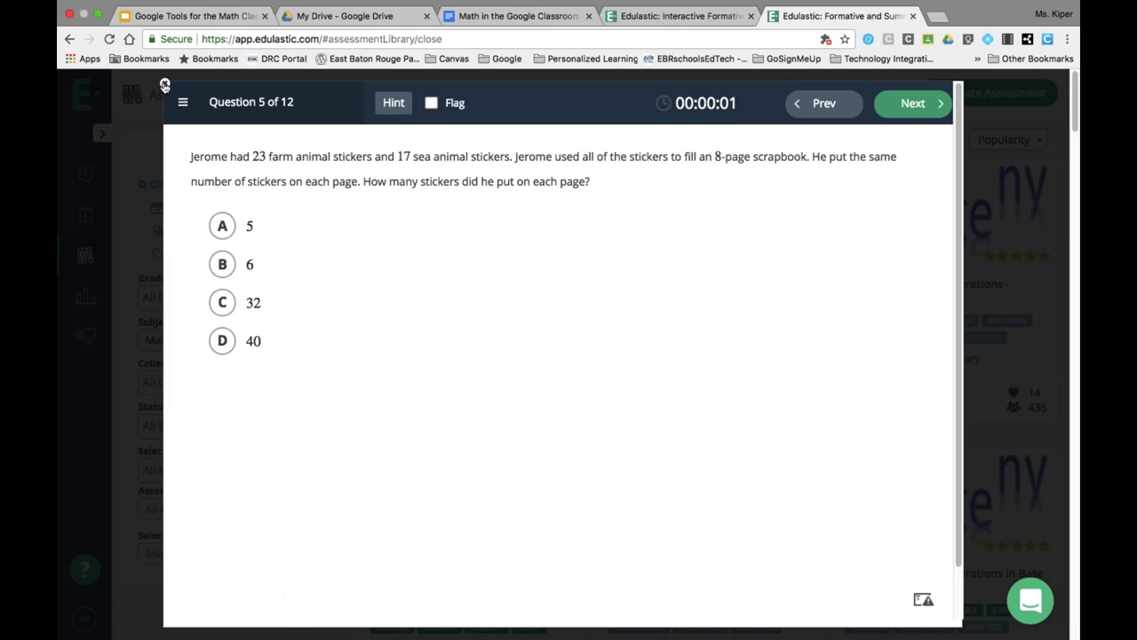
click(164, 83)
mouse_move(468, 267)
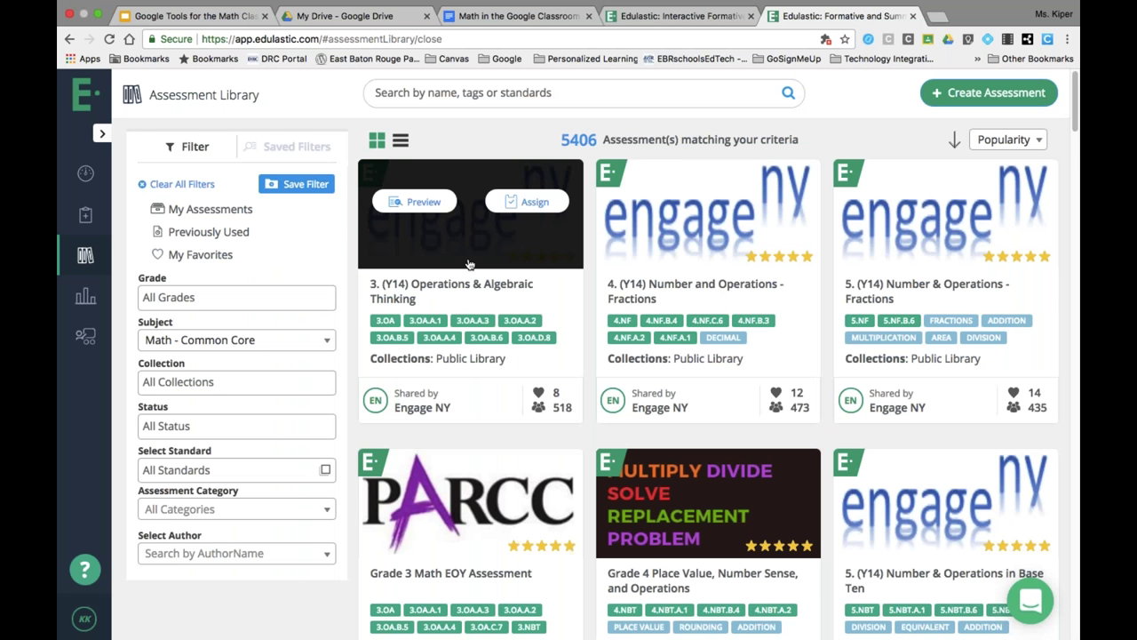
- Try assigning '3. (Y14) Operations & Algebraic Thinking', then go back to its Assessment Details
click(536, 203)
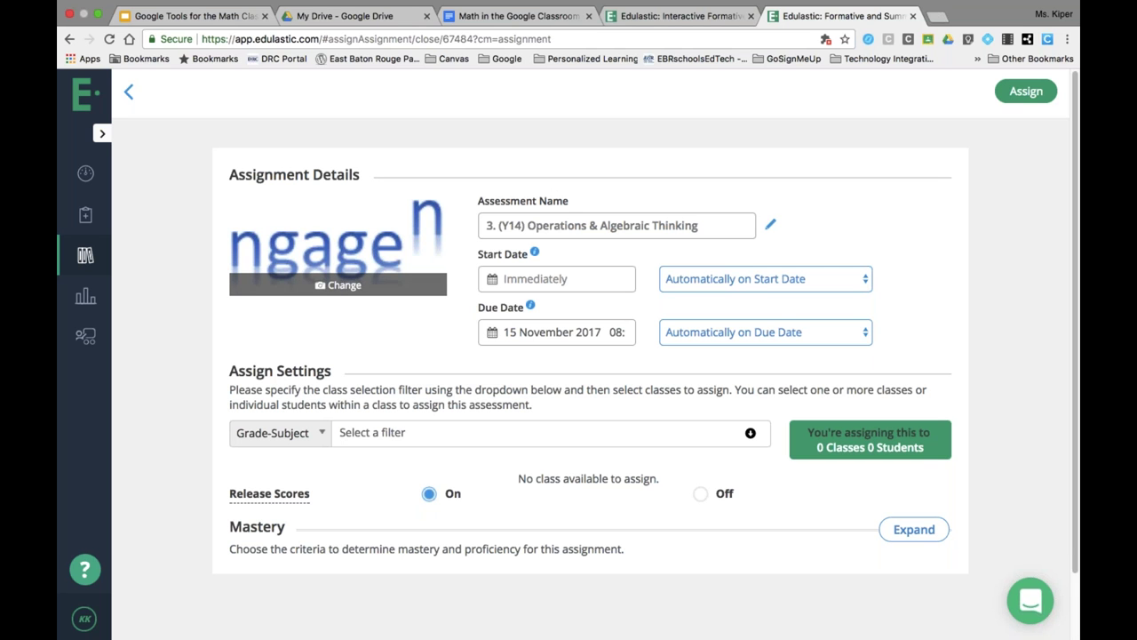
click(314, 435)
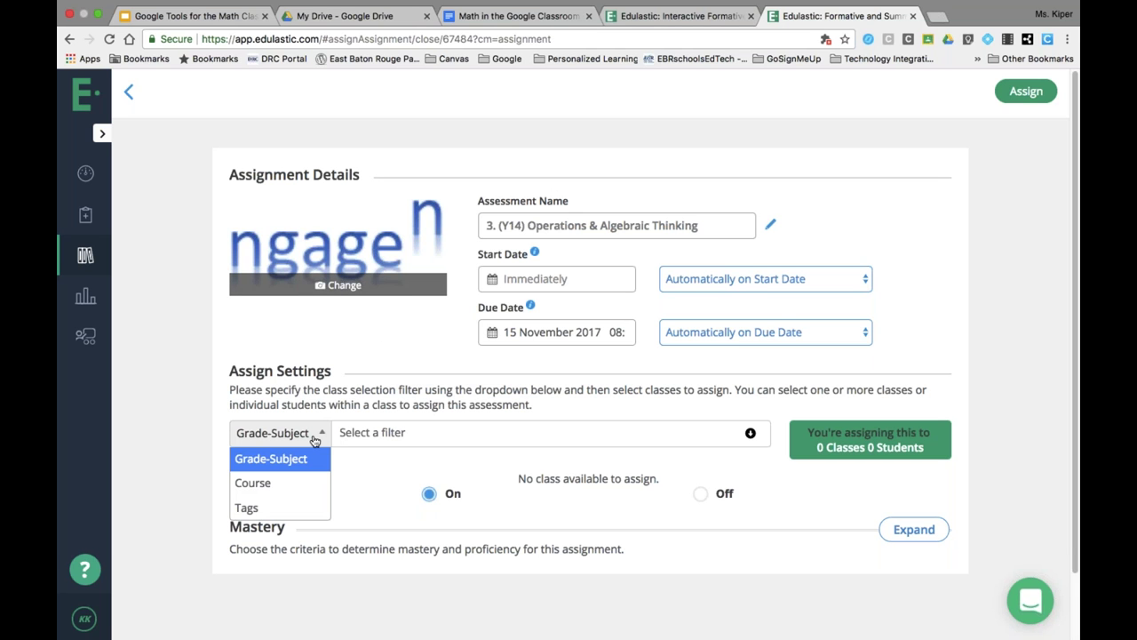
click(345, 337)
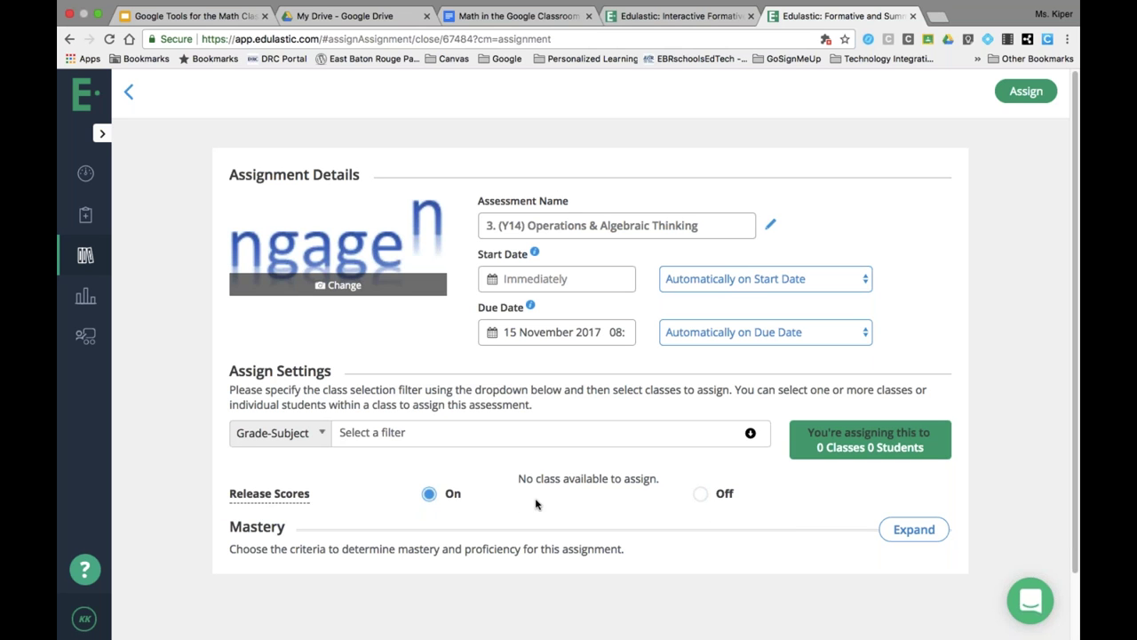
click(1022, 103)
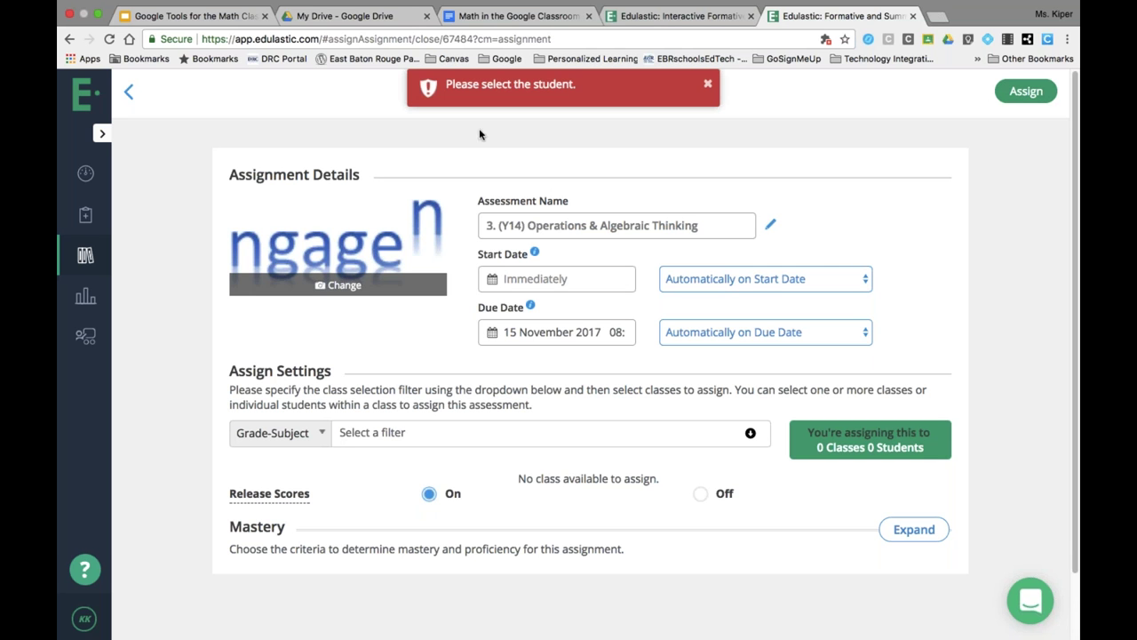
click(128, 91)
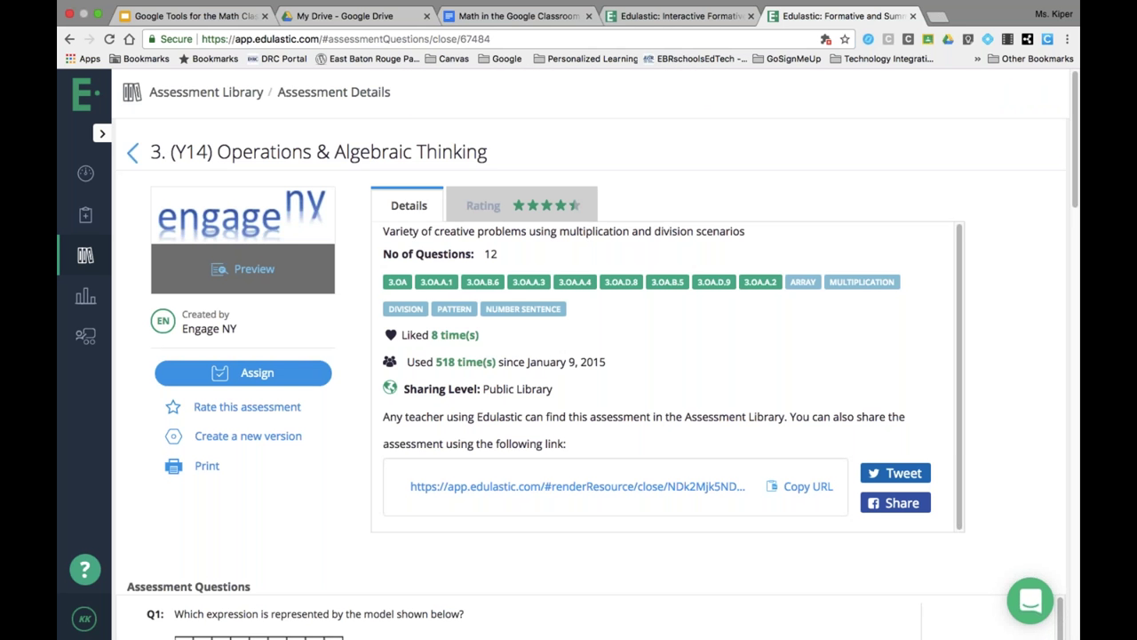
- Expand the sidebar to view classes under Manage Class, then close the Edulastic tab
click(102, 133)
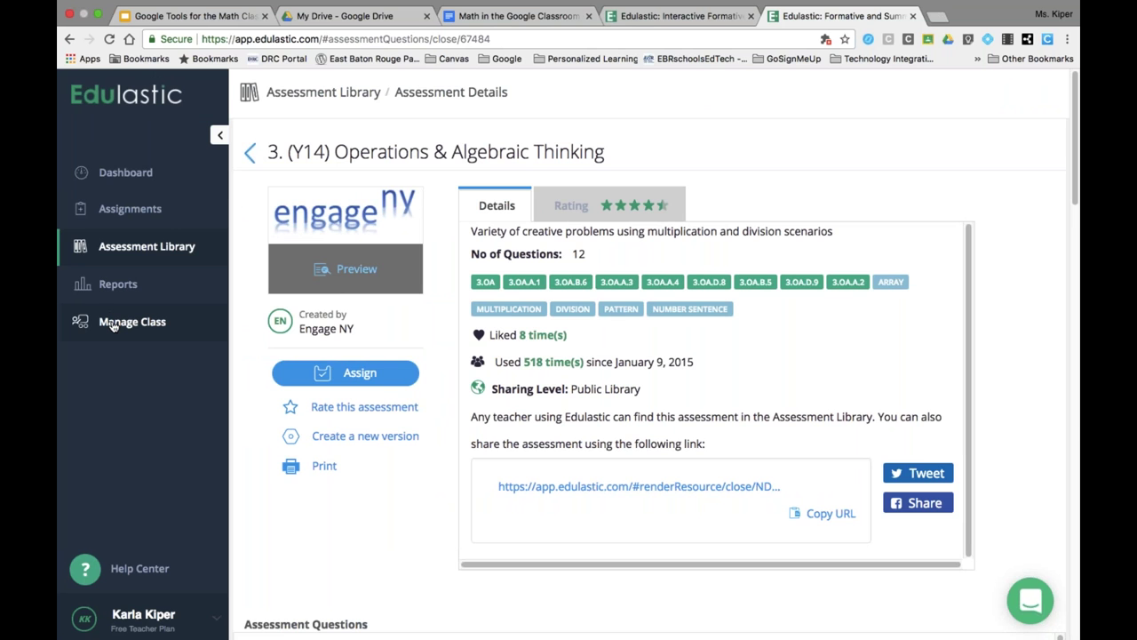
click(113, 326)
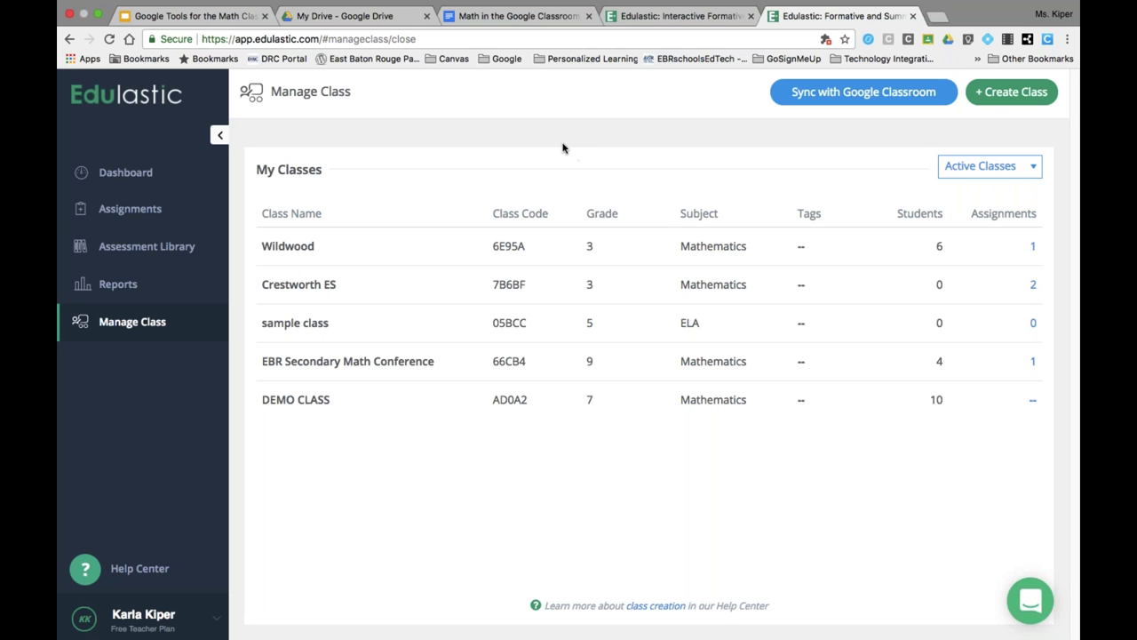
scroll(499, 142, up, 1)
click(913, 16)
- Close the last Edulastic tab and scroll the document down to the Equatio link
click(751, 16)
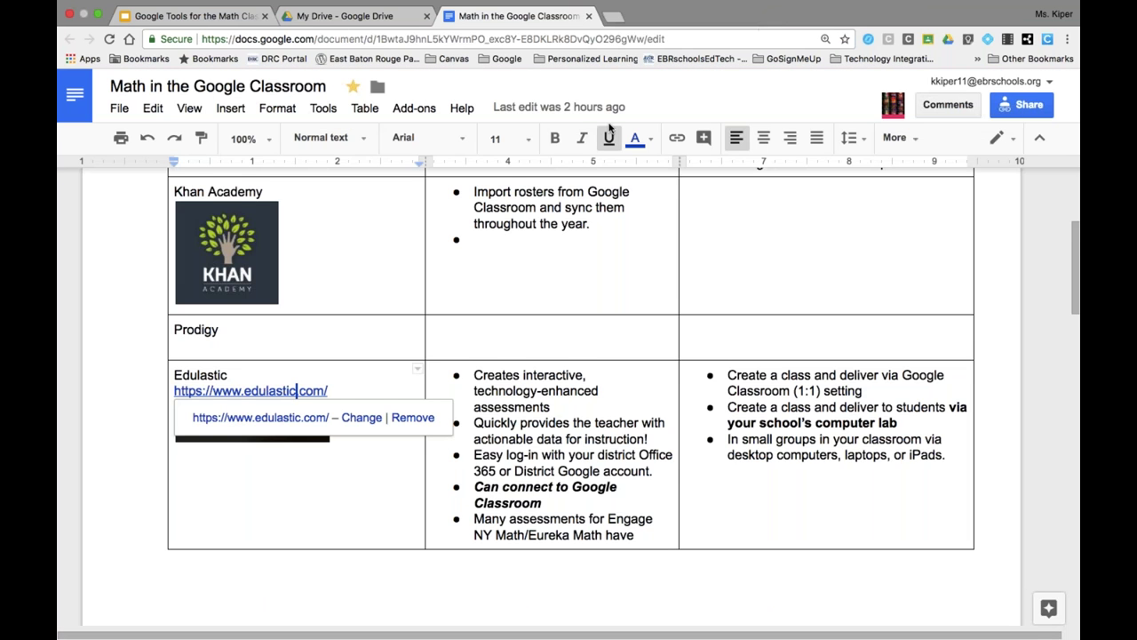
scroll(568, 355, down, 3)
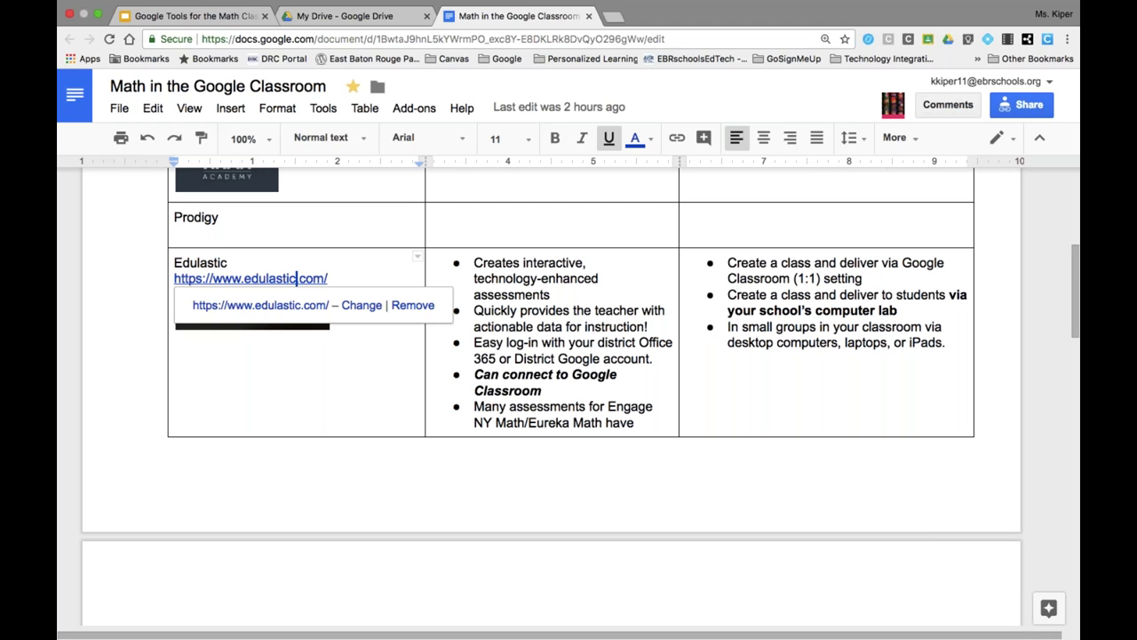
mouse_move(342, 4)
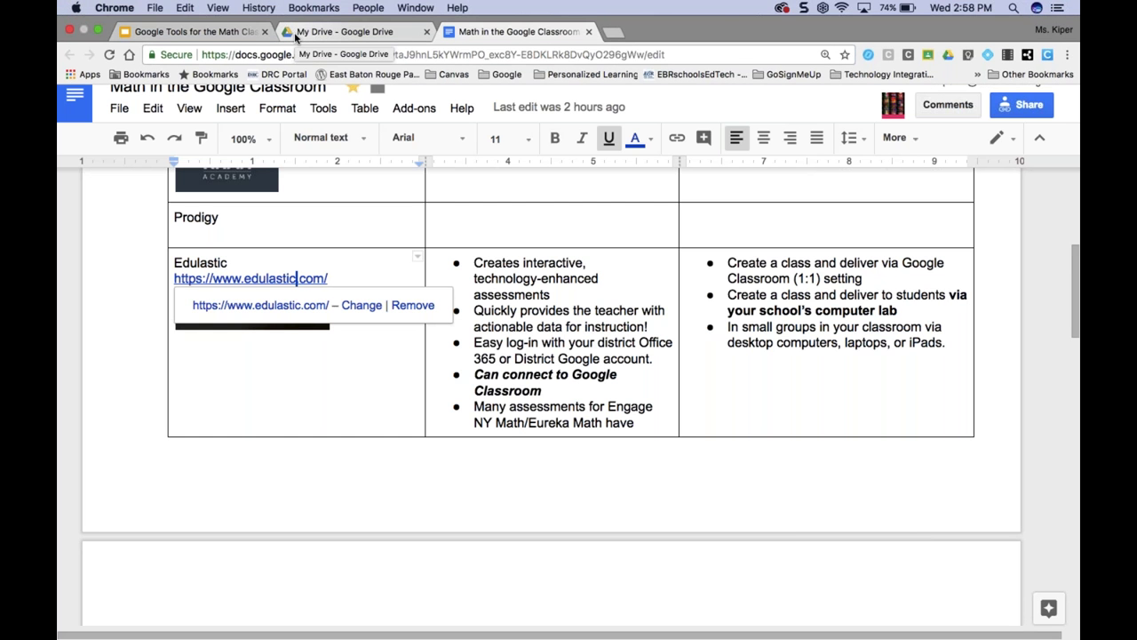
scroll(331, 284, down, 4)
scroll(331, 287, down, 8)
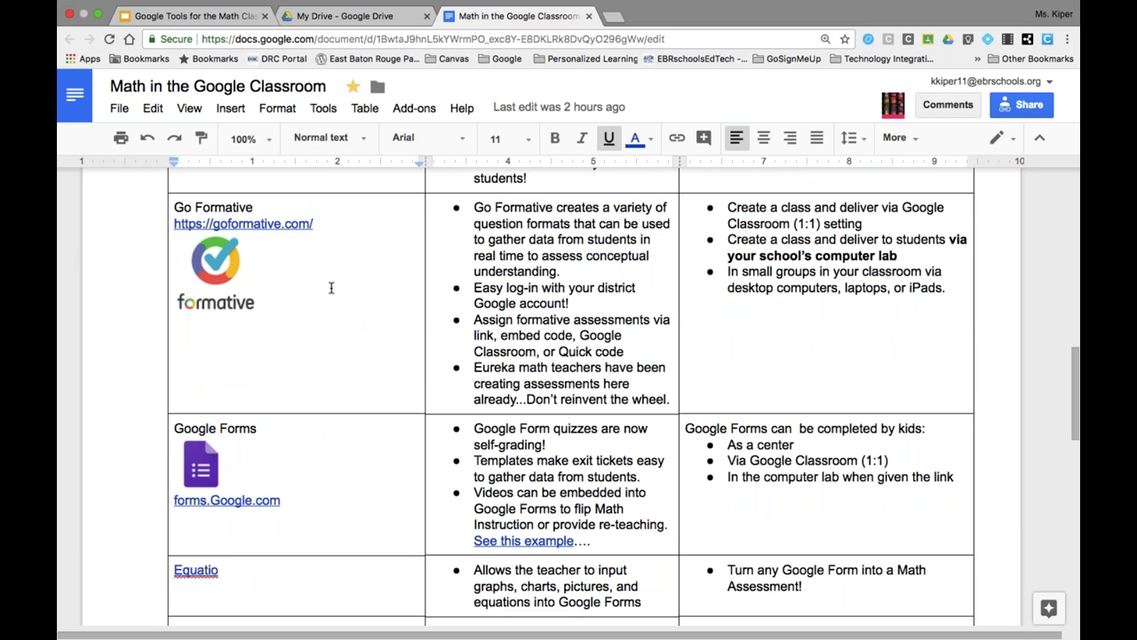
scroll(306, 309, down, 1)
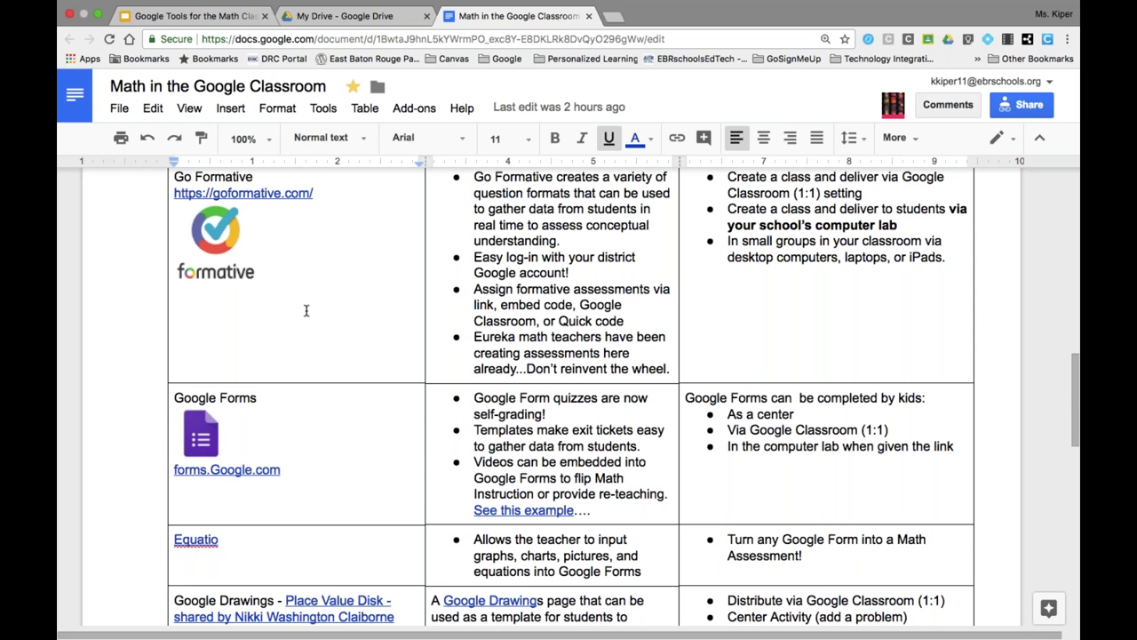
scroll(306, 310, down, 5)
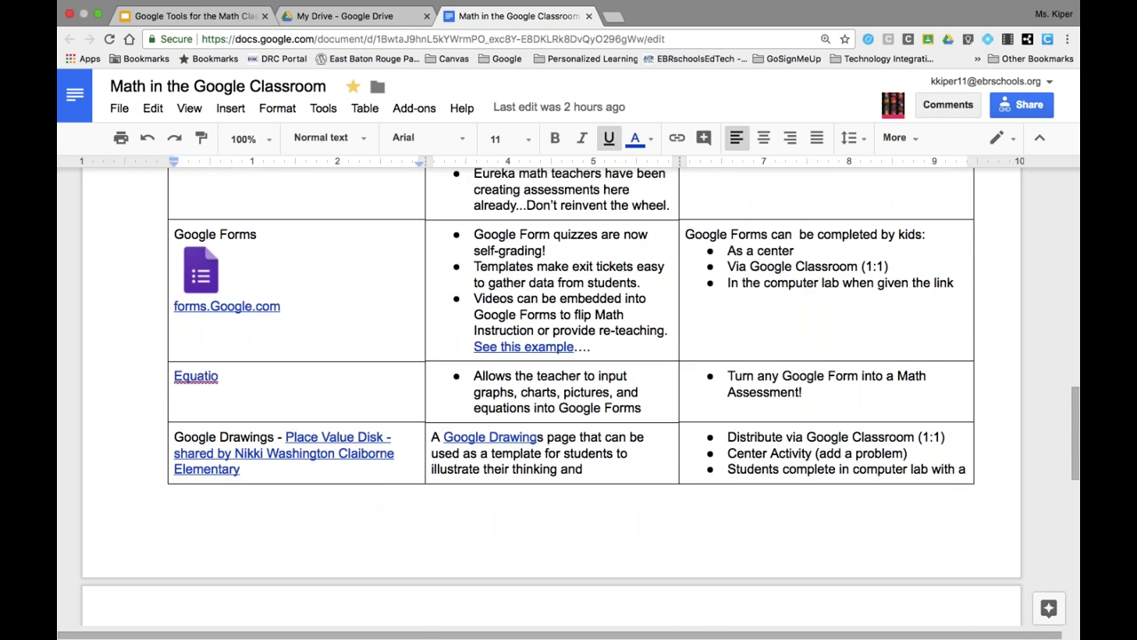
click(199, 376)
- Open the EquatIO - Math made digital Web Store listing and scroll its description
click(219, 406)
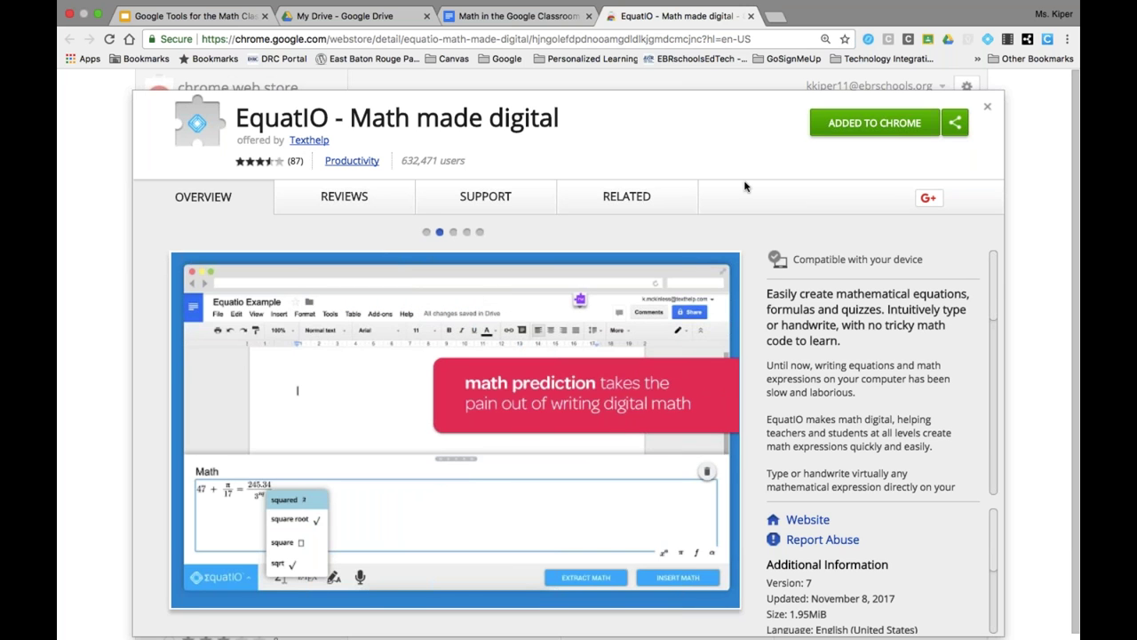
scroll(750, 198, down, 1)
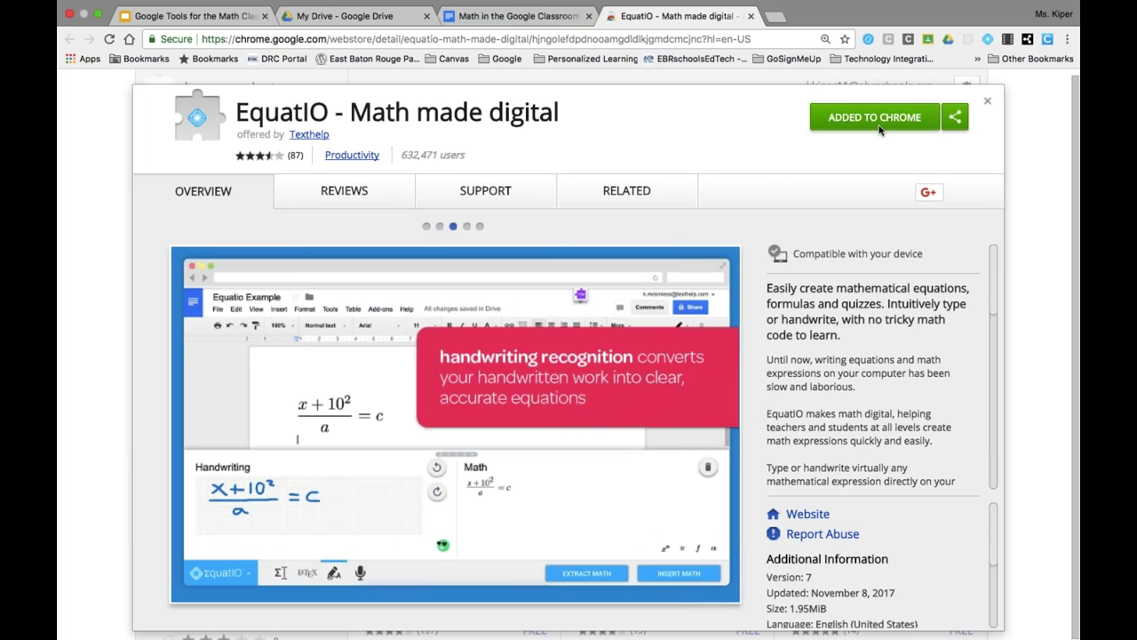
scroll(870, 373, down, 5)
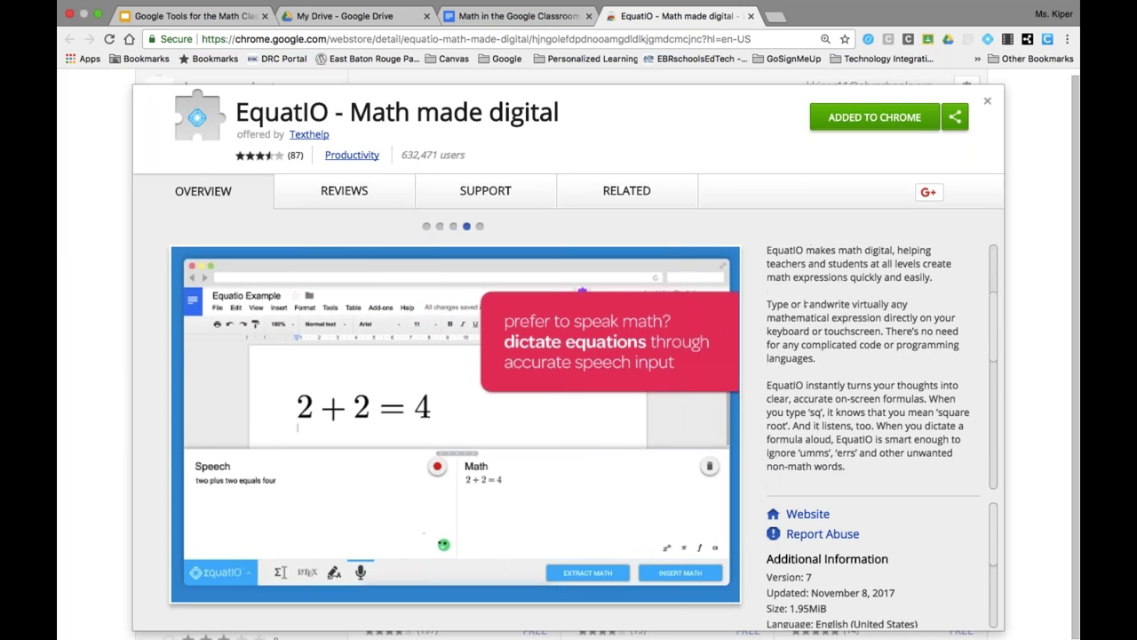
scroll(880, 373, up, 1)
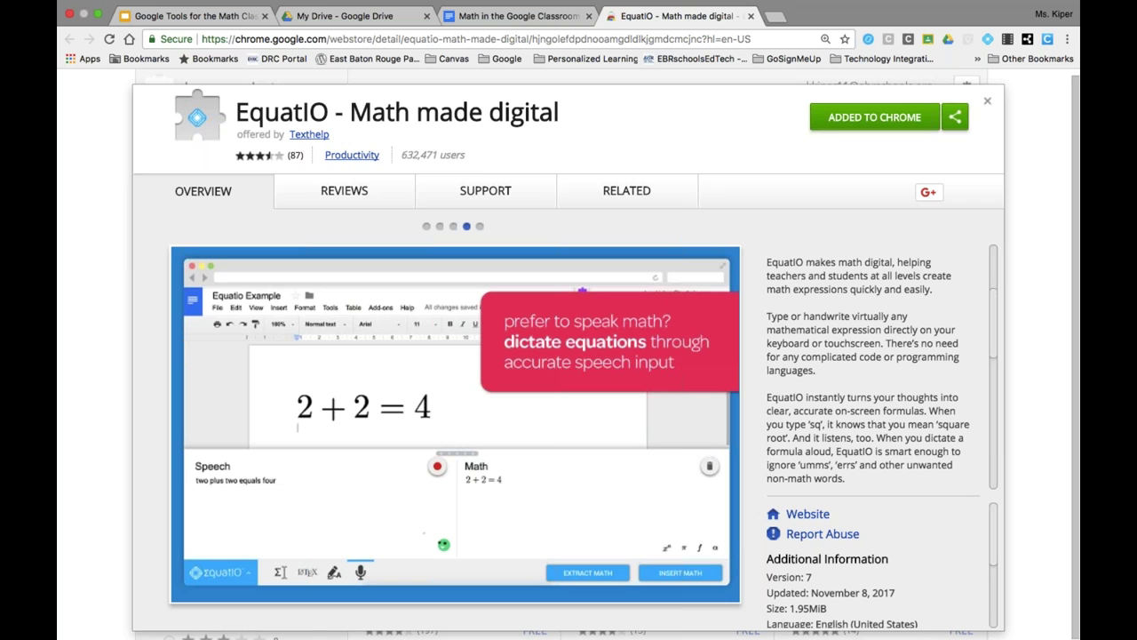